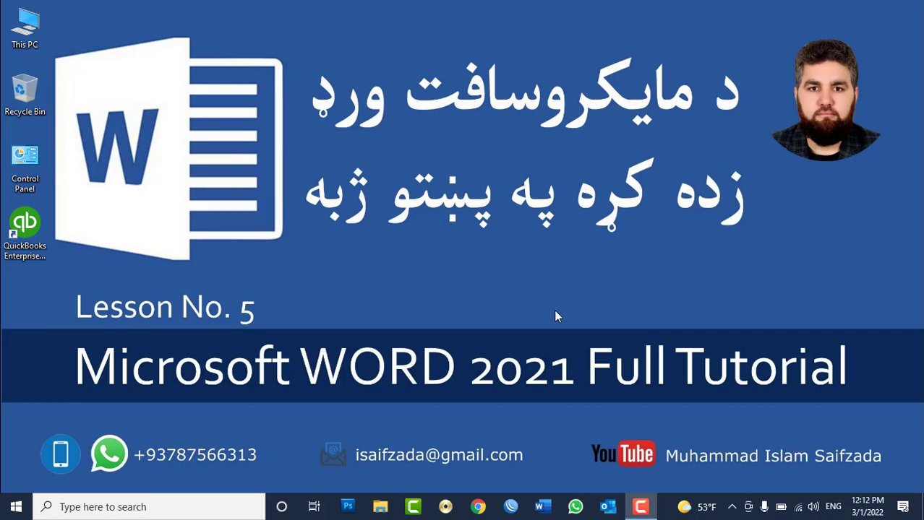
Launch Word from the Run box with 'winword' and start a blank document
key("super+r")
type("wi")
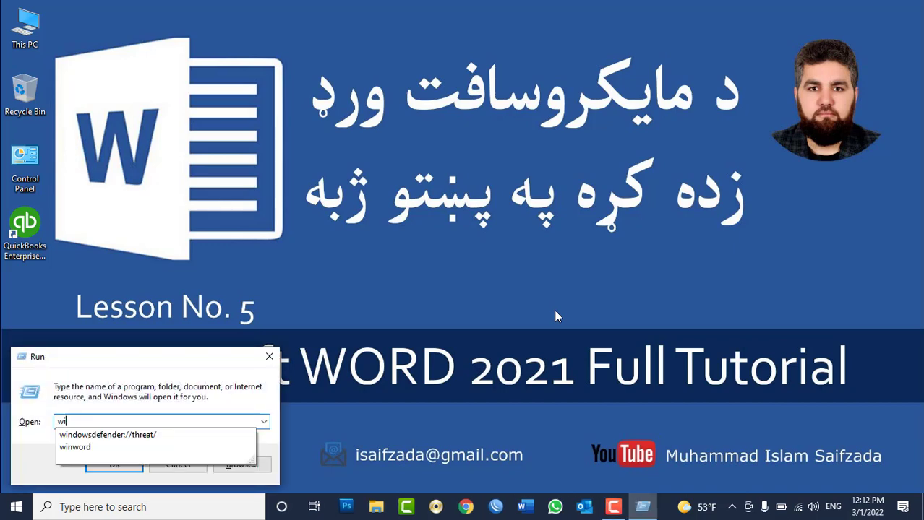
type("nword")
key("Return")
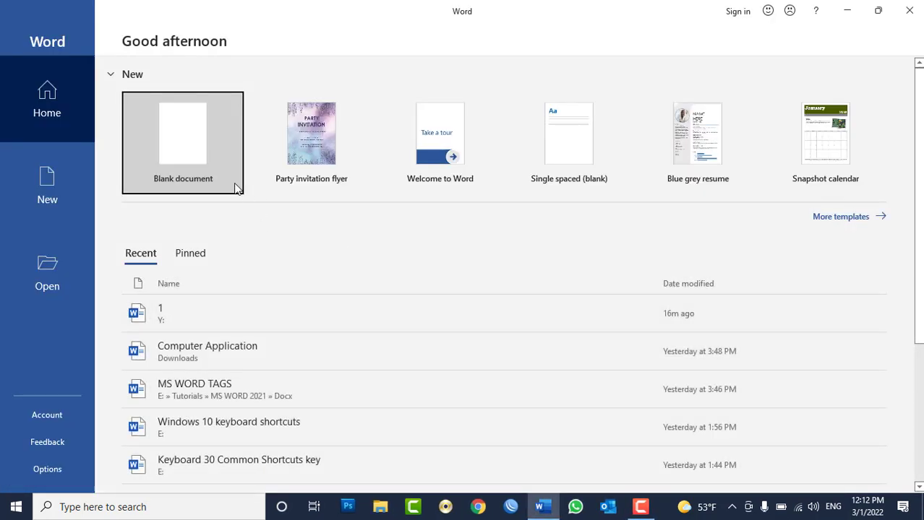
left_click(234, 184)
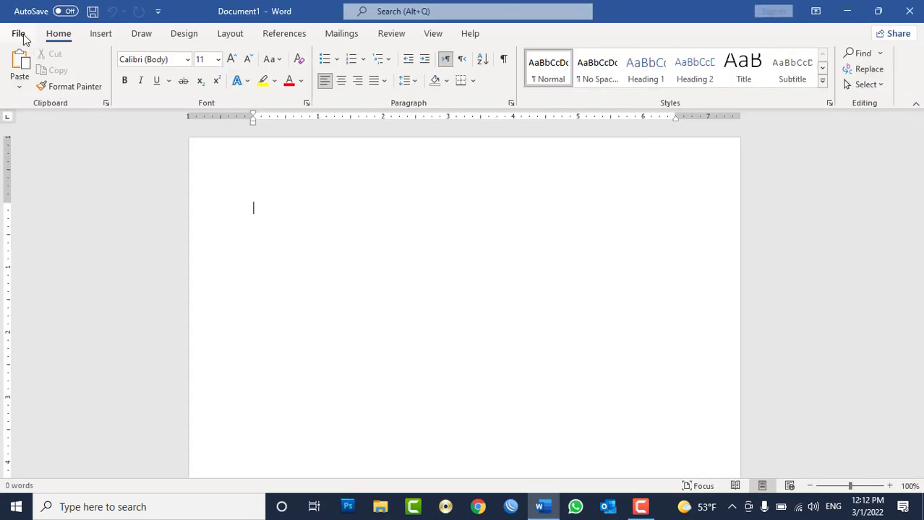
Show the Print pane and browse the Paper and Layout tabs of Page Setup
left_click(18, 34)
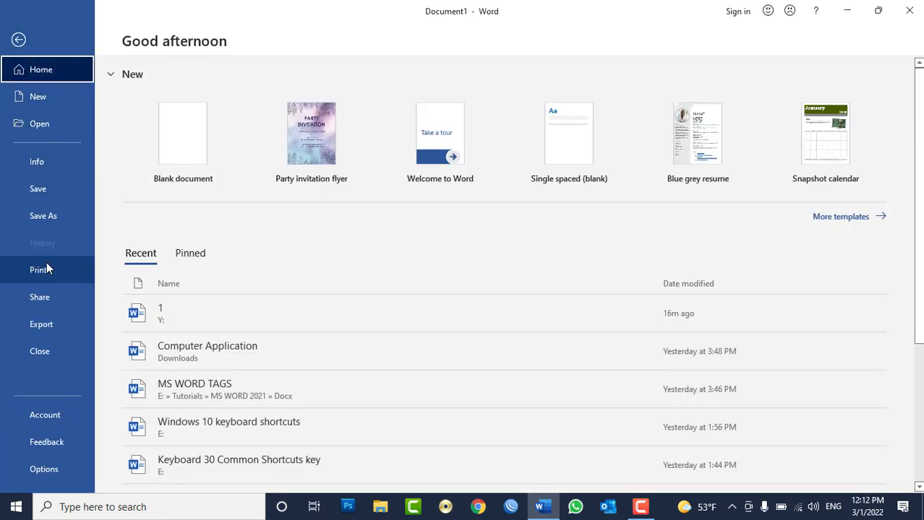
left_click(46, 267)
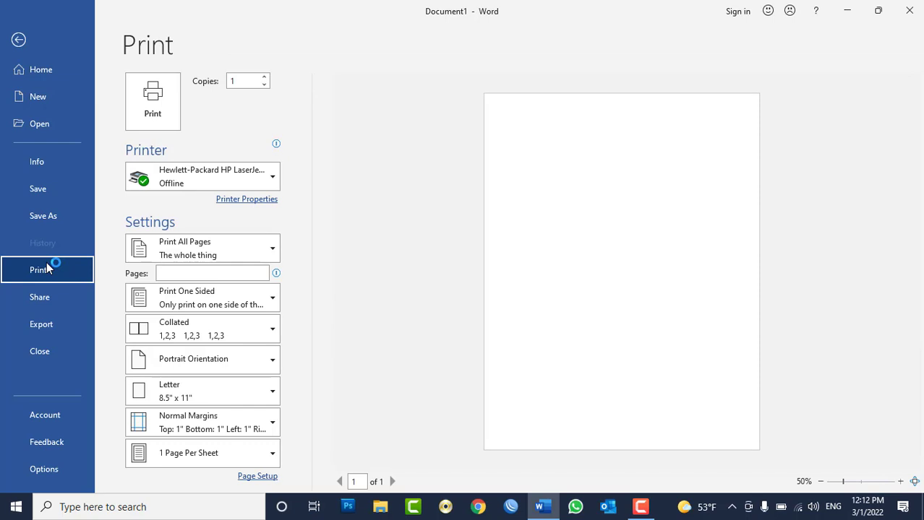
left_click(252, 476)
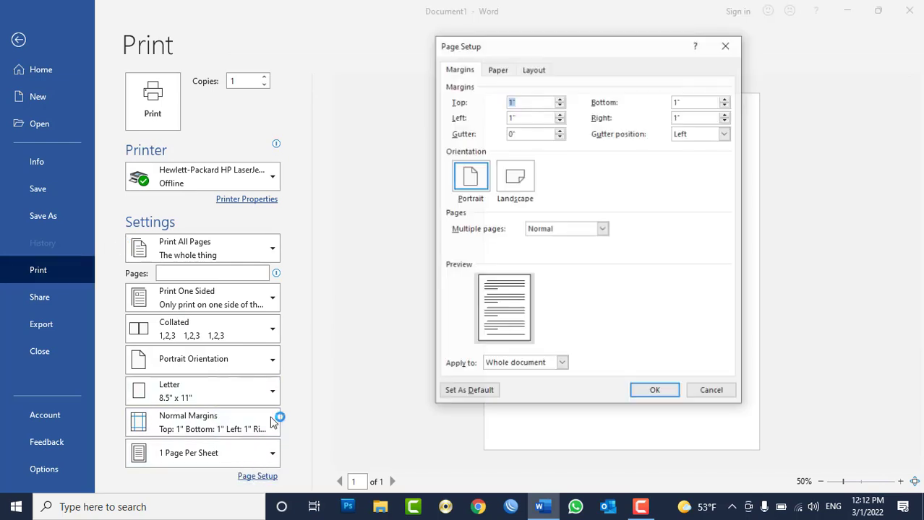
left_click(497, 70)
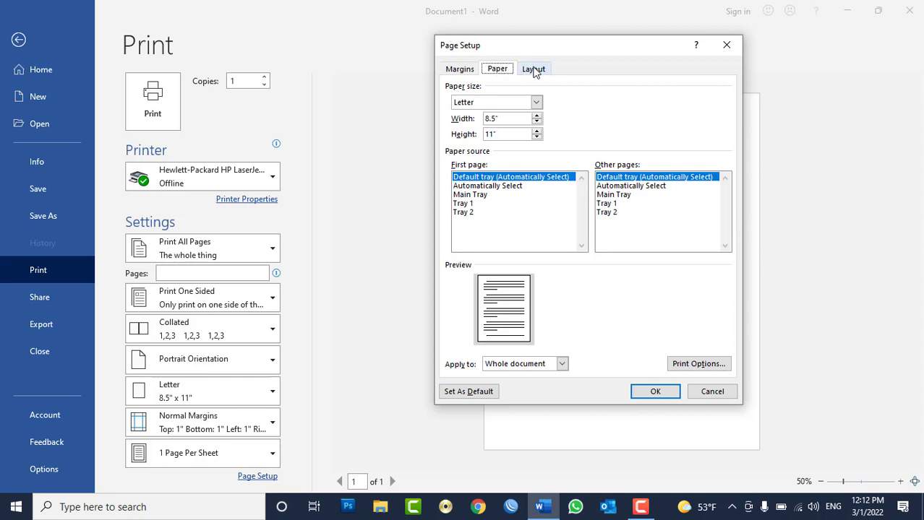
left_click(534, 73)
left_click(499, 70)
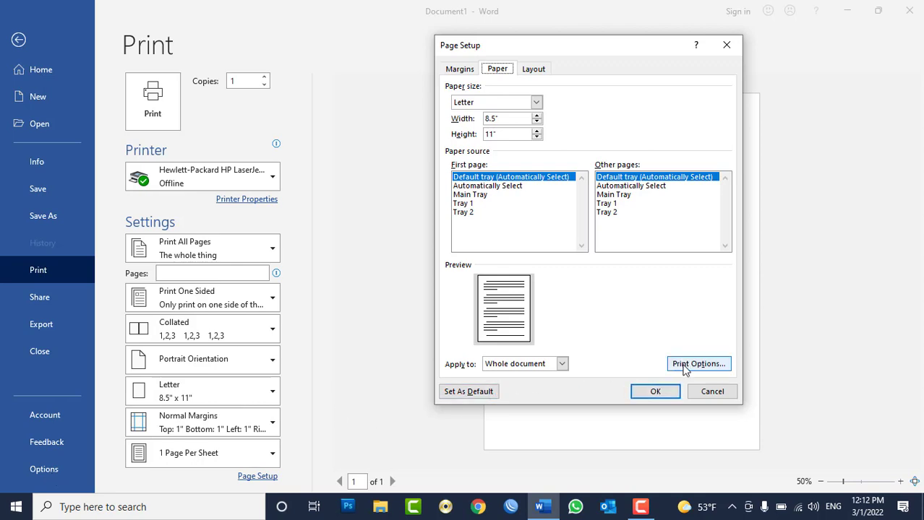
View Word's print options, cancel them, revisit Layout, and close Page Setup unchanged
left_click(685, 368)
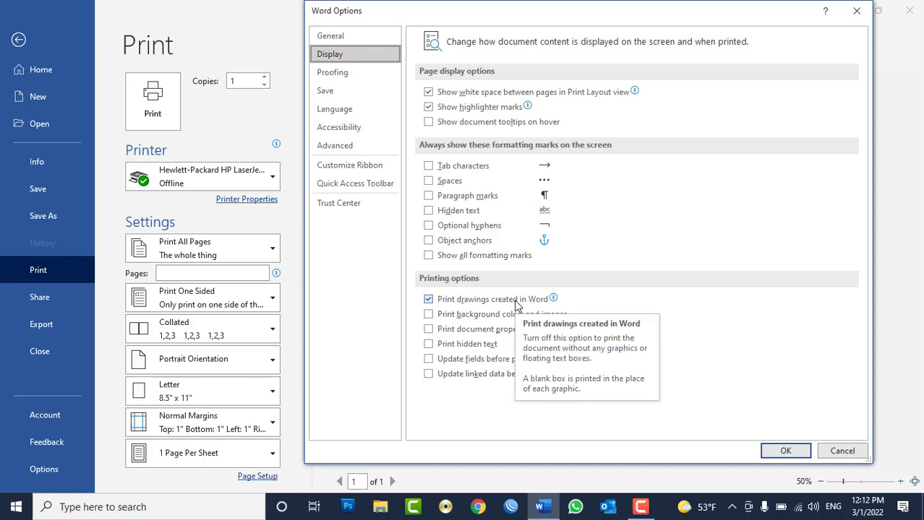
left_click(842, 454)
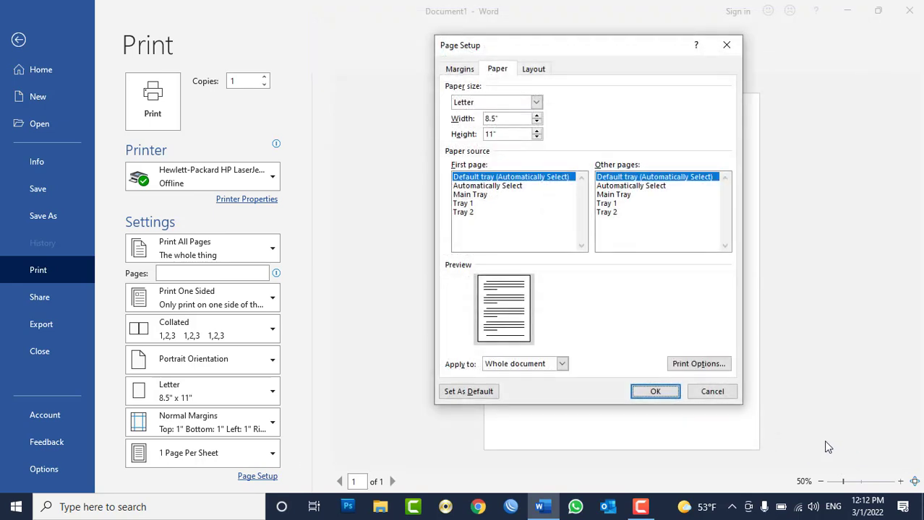
left_click(530, 70)
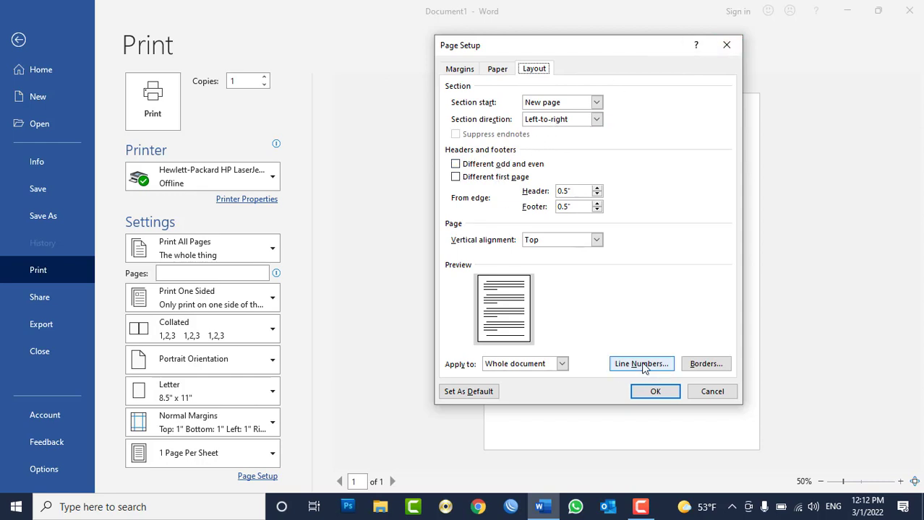
left_click(715, 393)
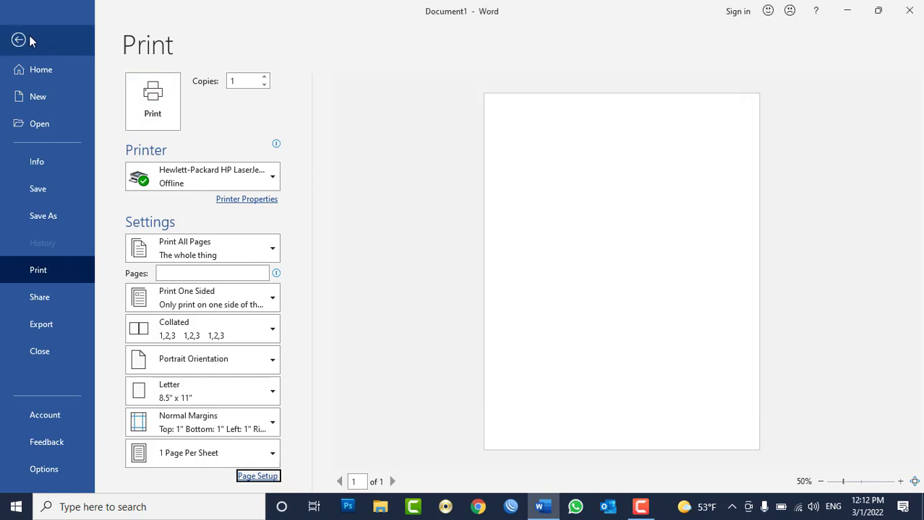
left_click(28, 39)
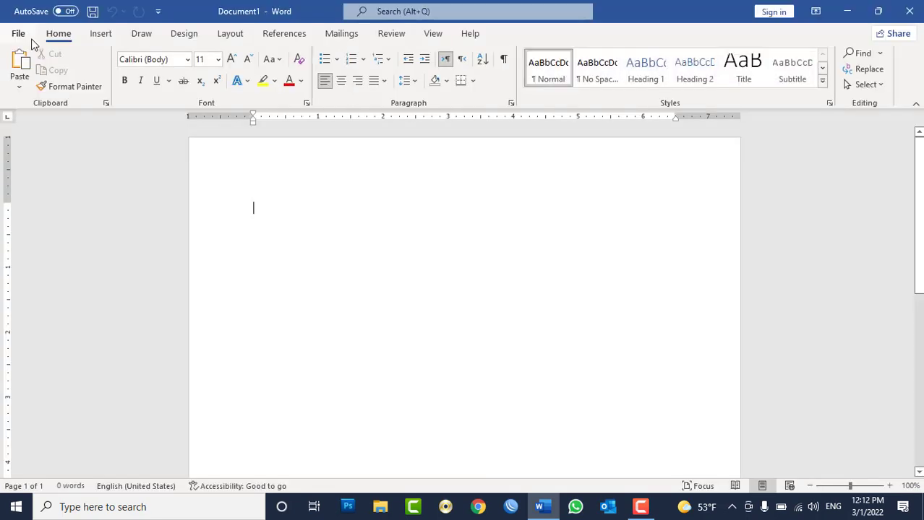
left_click(232, 34)
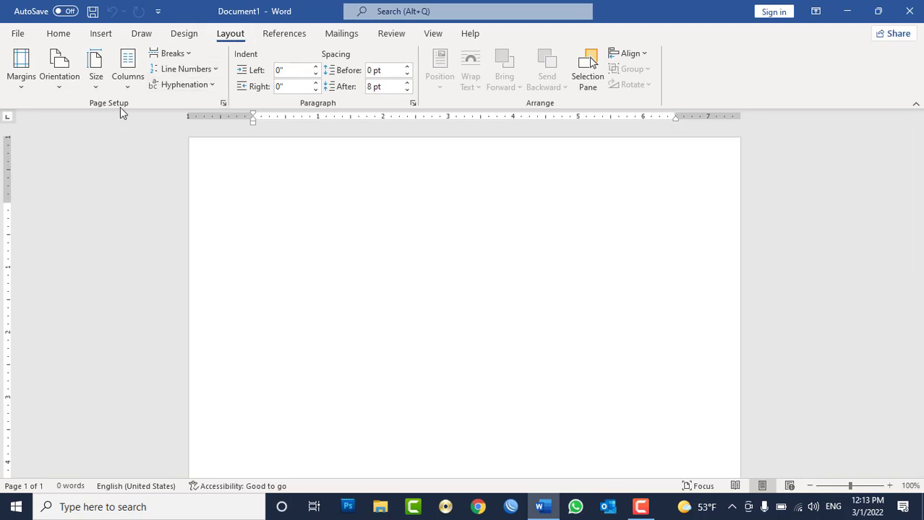
left_click(224, 104)
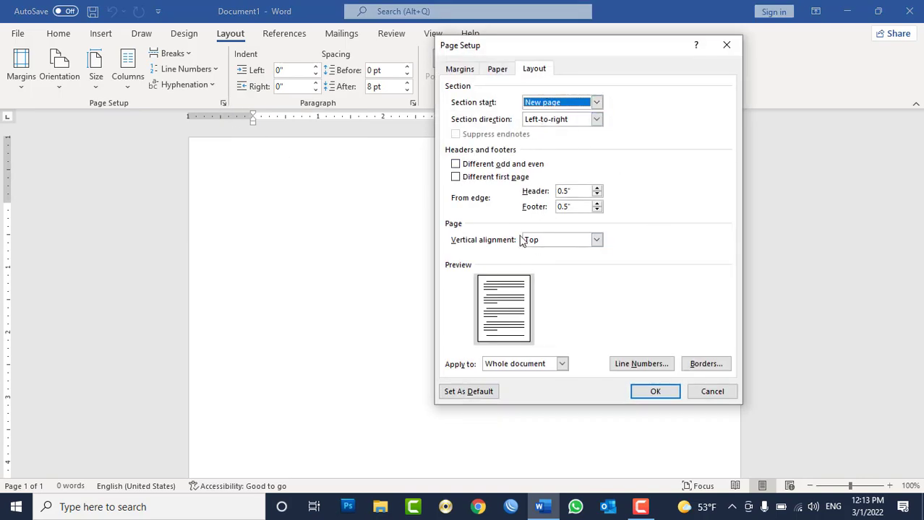
left_click(726, 45)
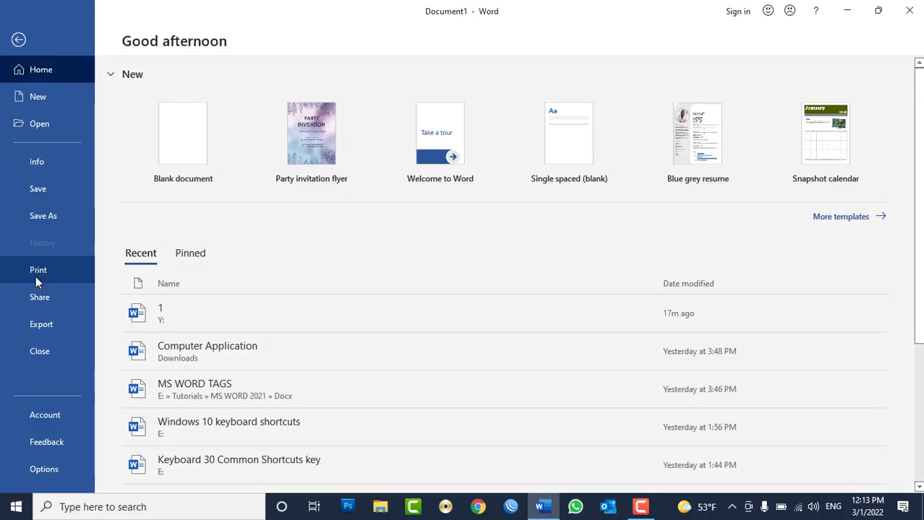
left_click(36, 273)
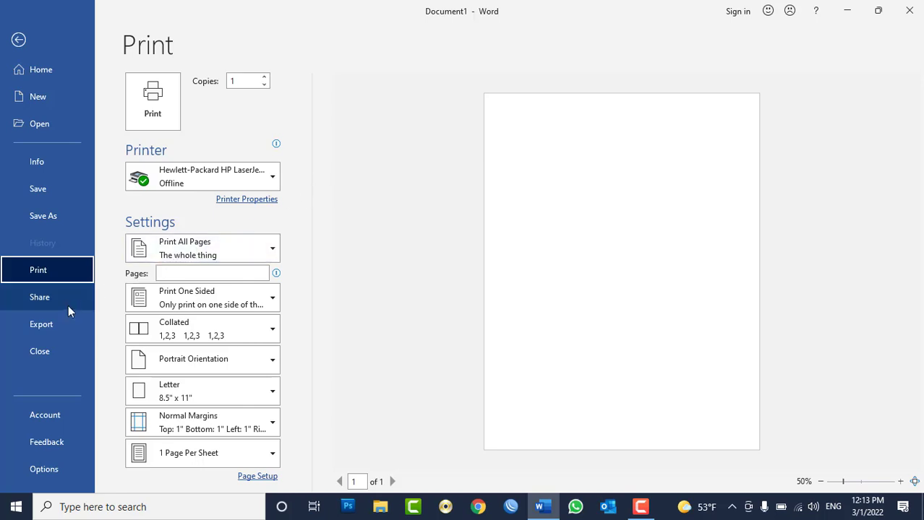
Fill the document with sample paragraphs using =rand(111)
key("Escape")
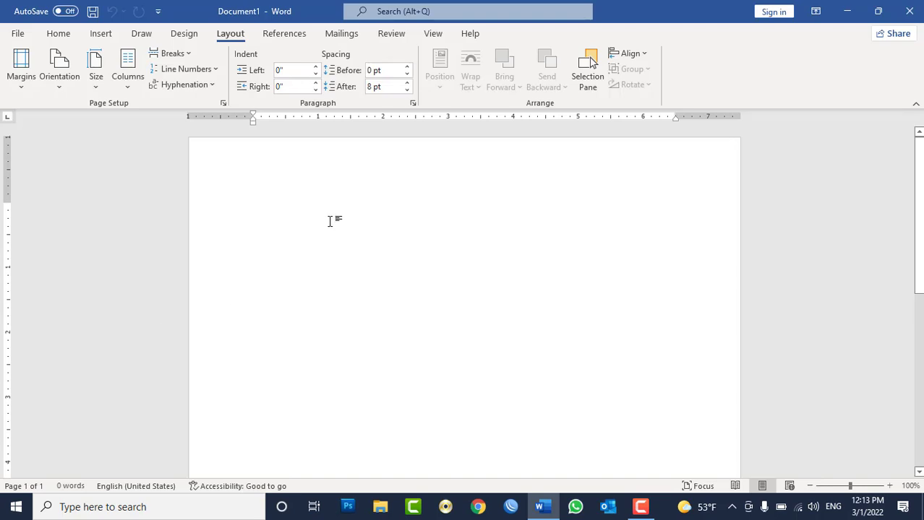
type("=rand(111")
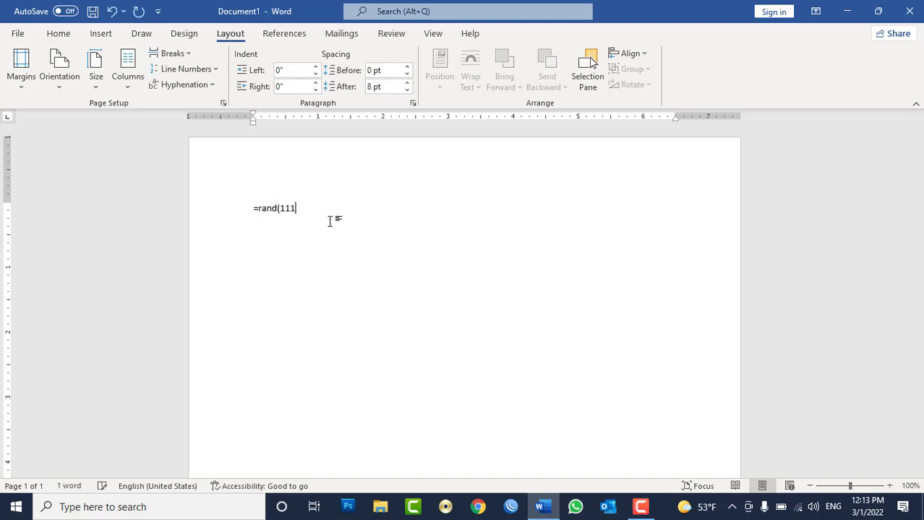
type(")")
key("Return")
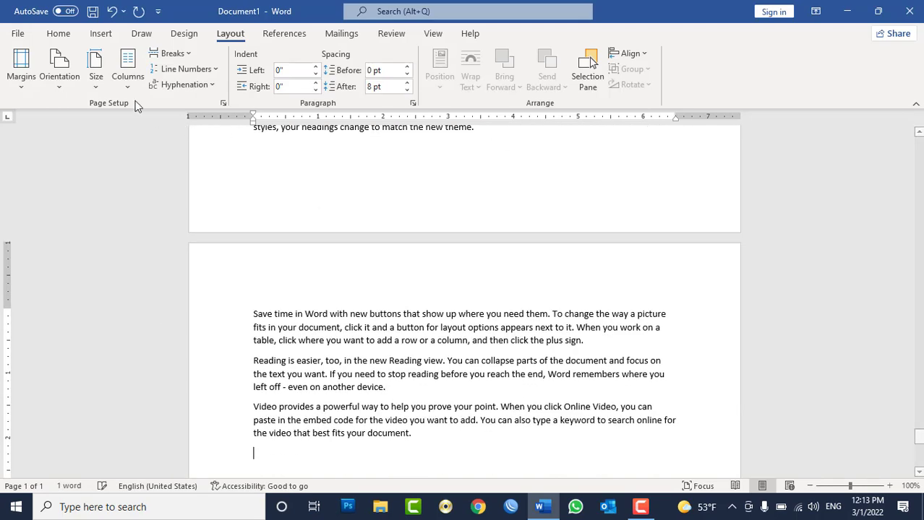
Save the document to the Desktop as 'Private Data'
left_click(97, 13)
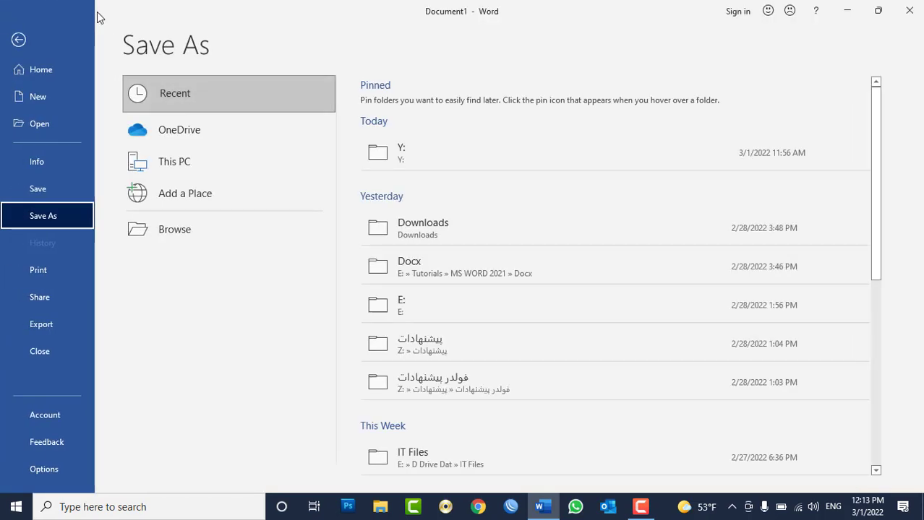
left_click(184, 232)
scroll(68, 123, "up", 1)
scroll(61, 105, "up", 2)
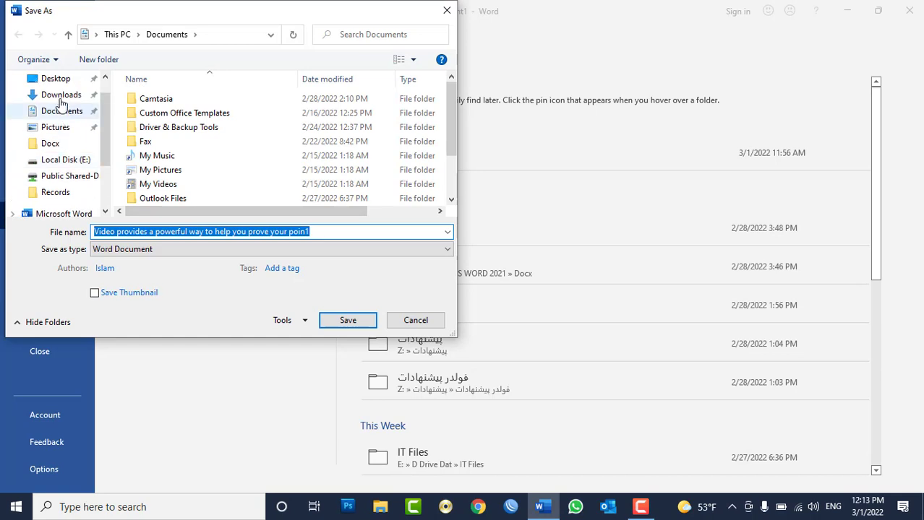
left_click(55, 78)
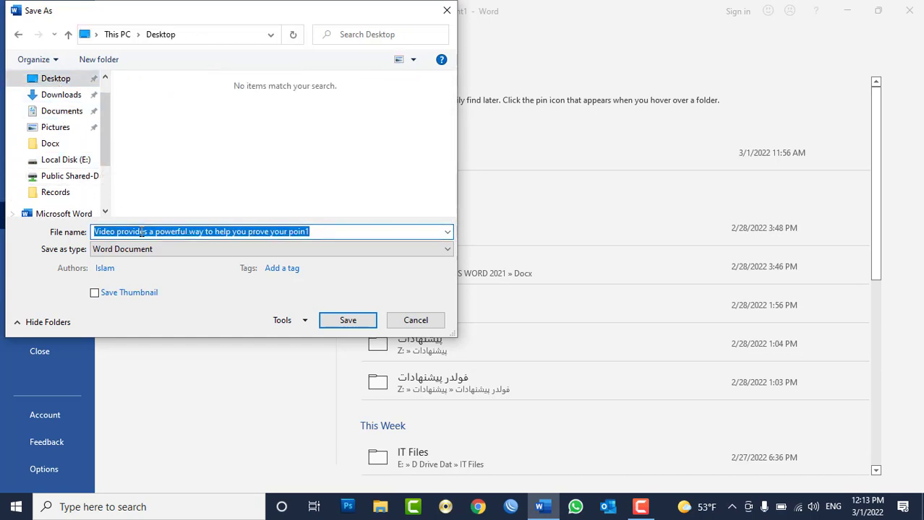
type("Private D")
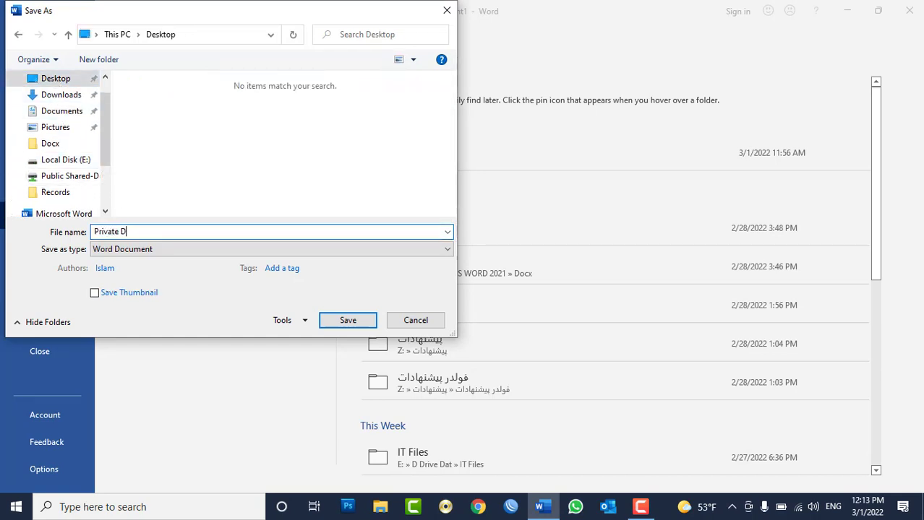
type("ata")
left_click(342, 324)
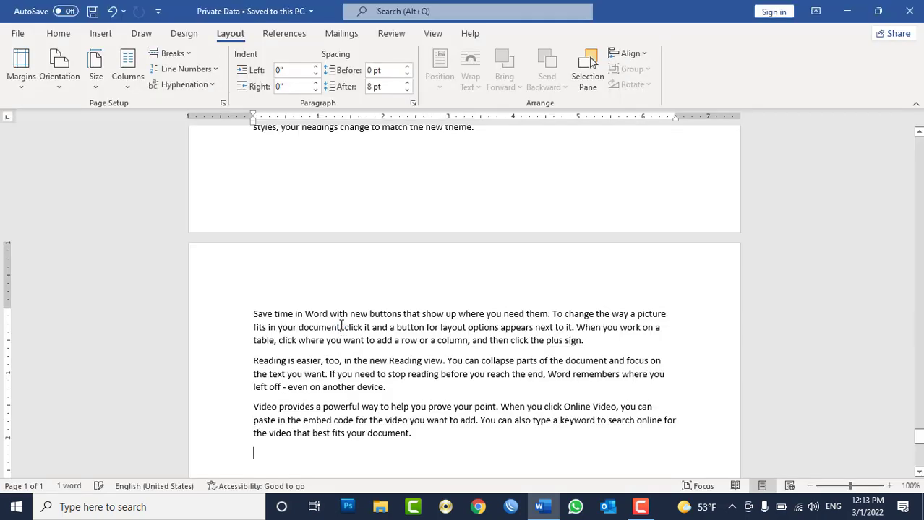
Show the File Home page with Private Data first among recent documents
left_click(17, 33)
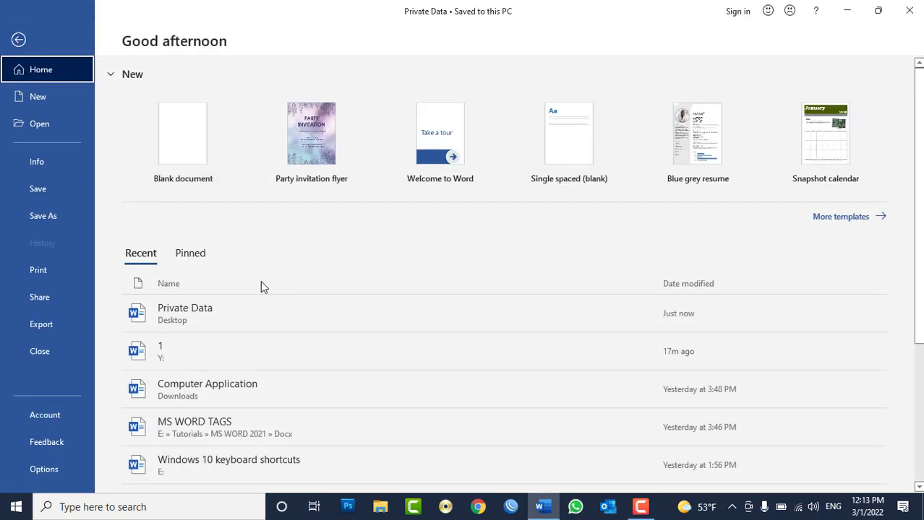
mouse_move(434, 318)
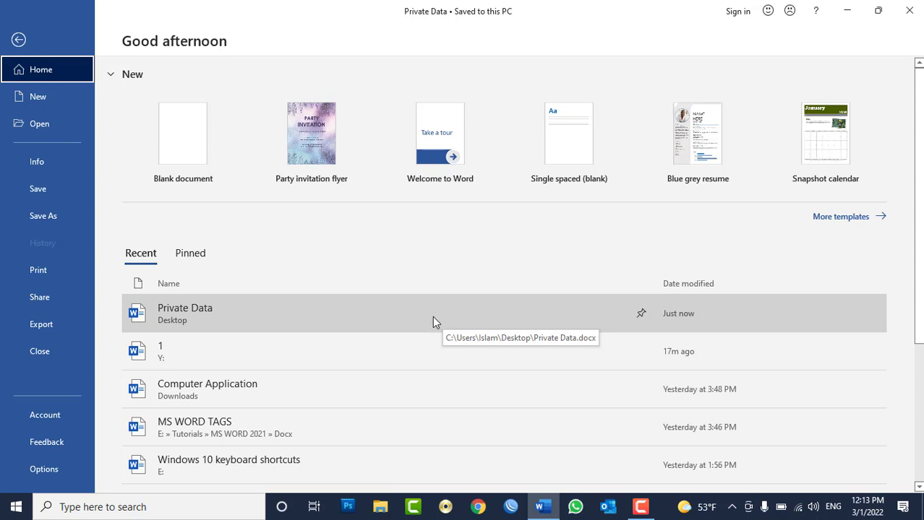
Show the Share page for the Private Data document
left_click(33, 301)
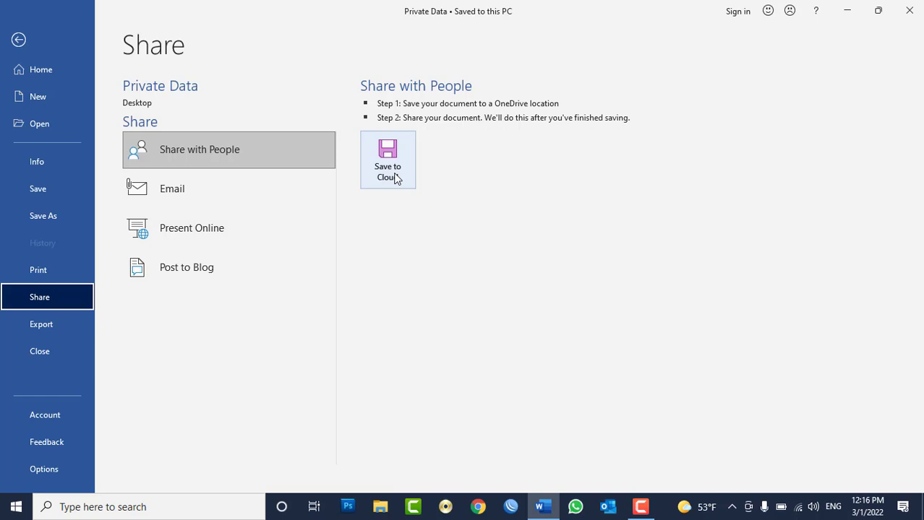
Open hotmail.com from the Windows Run box
key("super+r")
type("h")
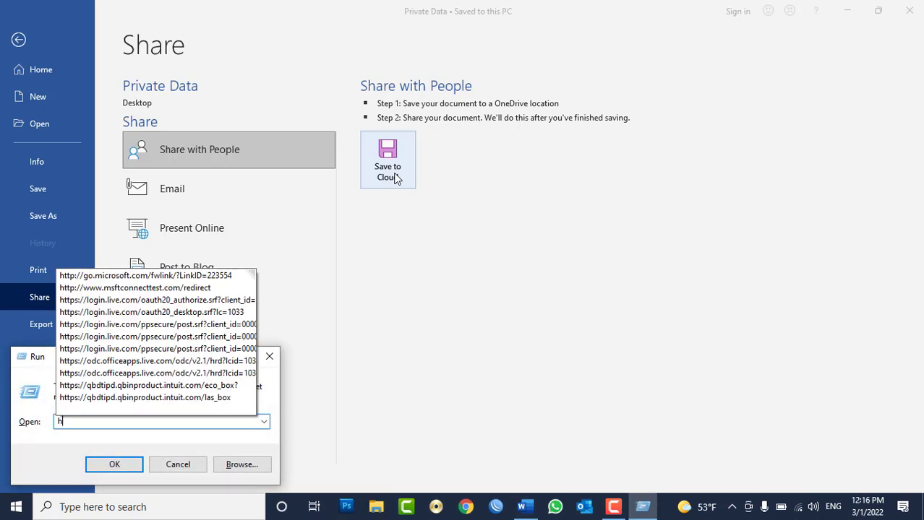
type("otmail.com")
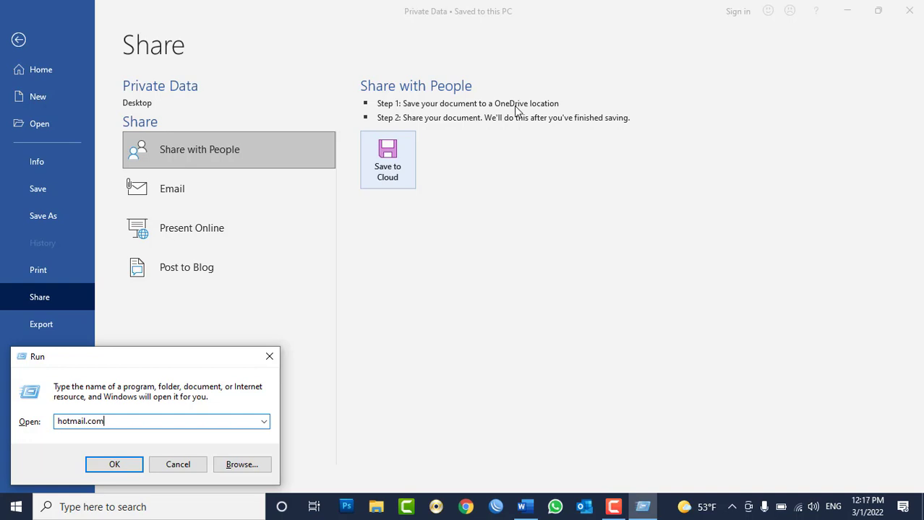
key("Return")
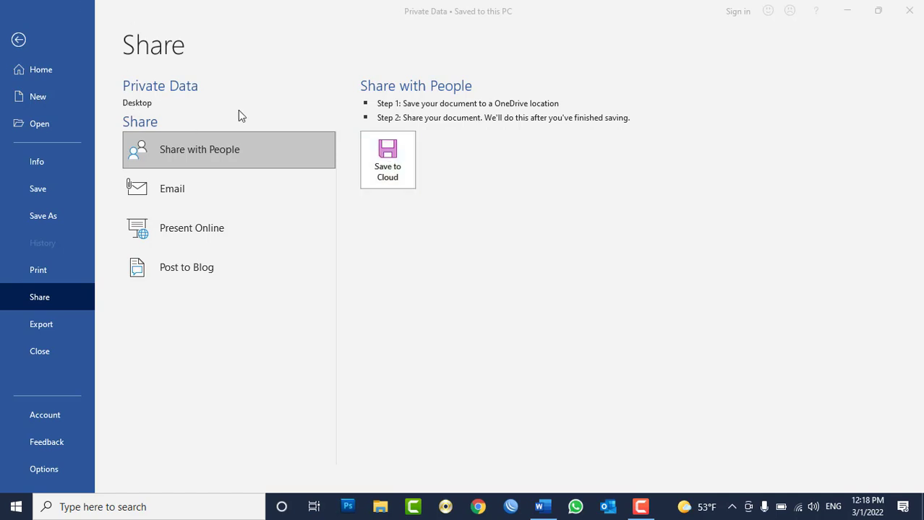
View the Email sharing options for Private Data, then return to the document
left_click(193, 191)
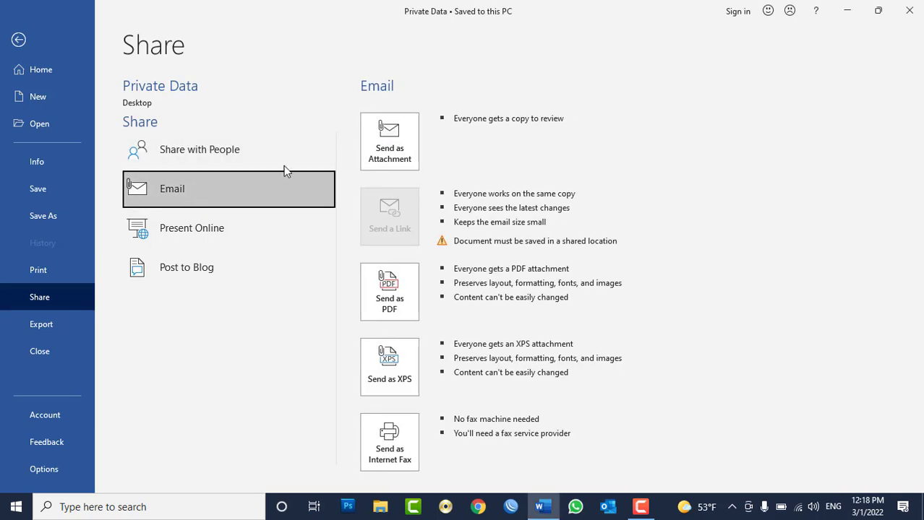
left_click(21, 41)
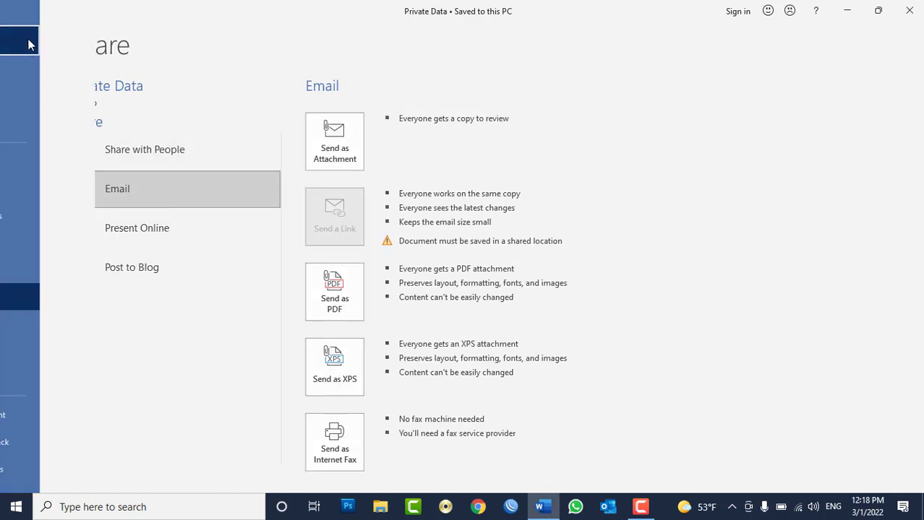
Minimize Word and close the Outlook mail window
left_click(540, 507)
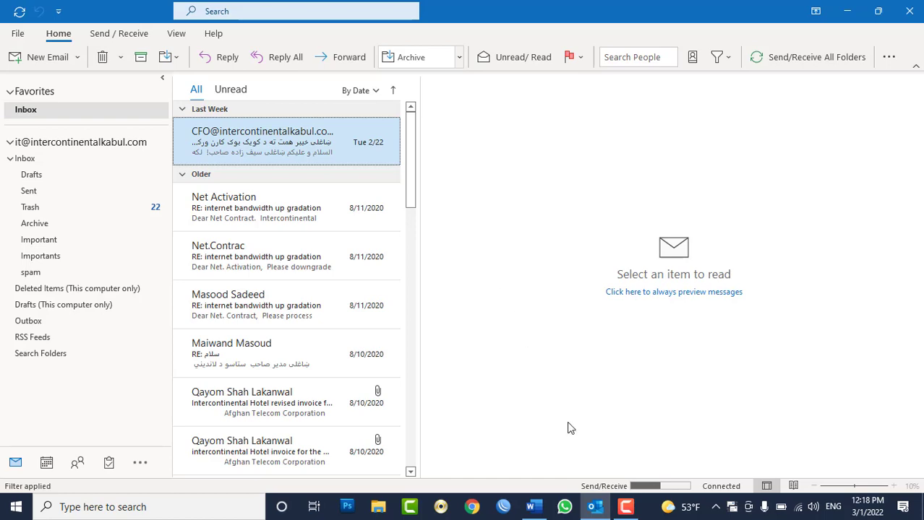
left_click(909, 11)
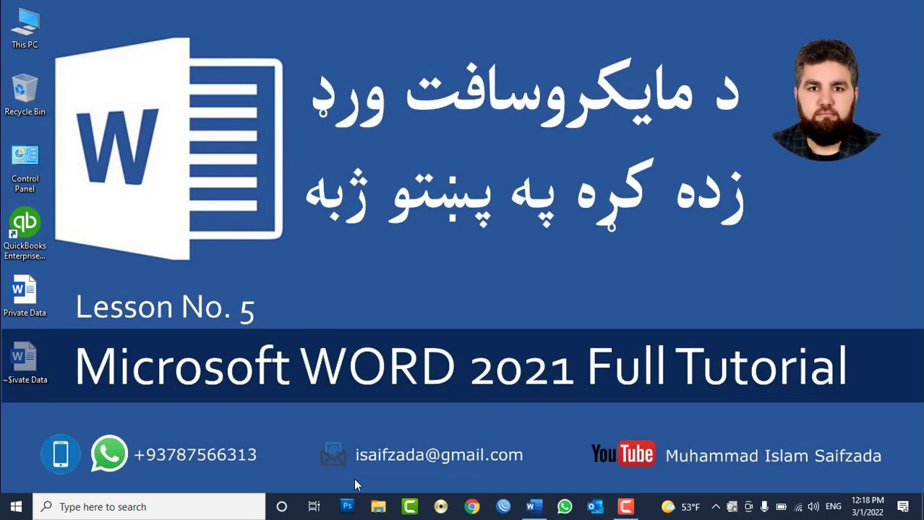
Restore Word and send Private Data as an email attachment via Share > Email
left_click(533, 507)
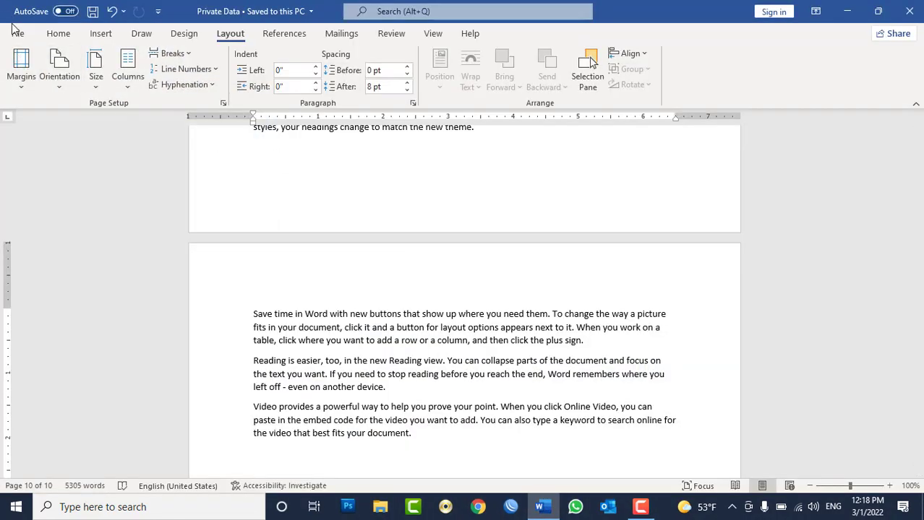
scroll(508, 330, "up", 5)
scroll(508, 330, "up", 5)
scroll(508, 330, "up", 5)
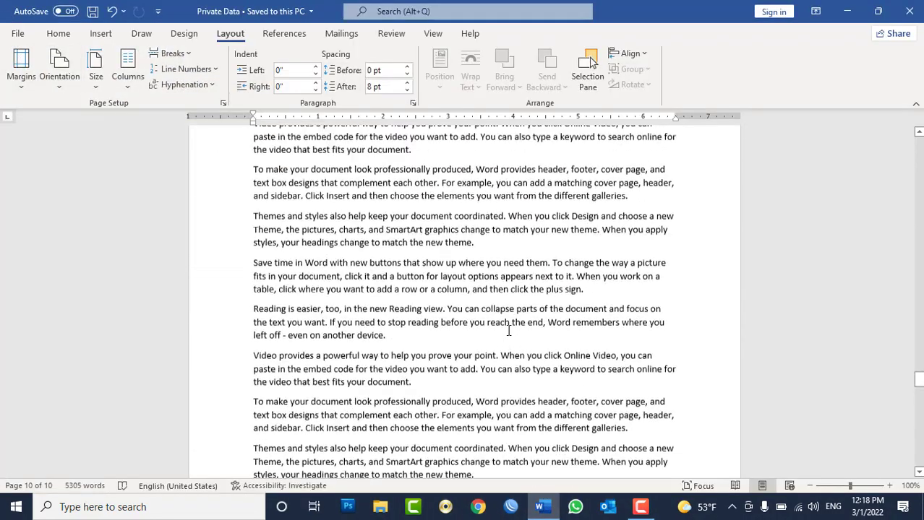
scroll(508, 331, "up", 5)
scroll(508, 330, "up", 5)
scroll(509, 330, "down", 5)
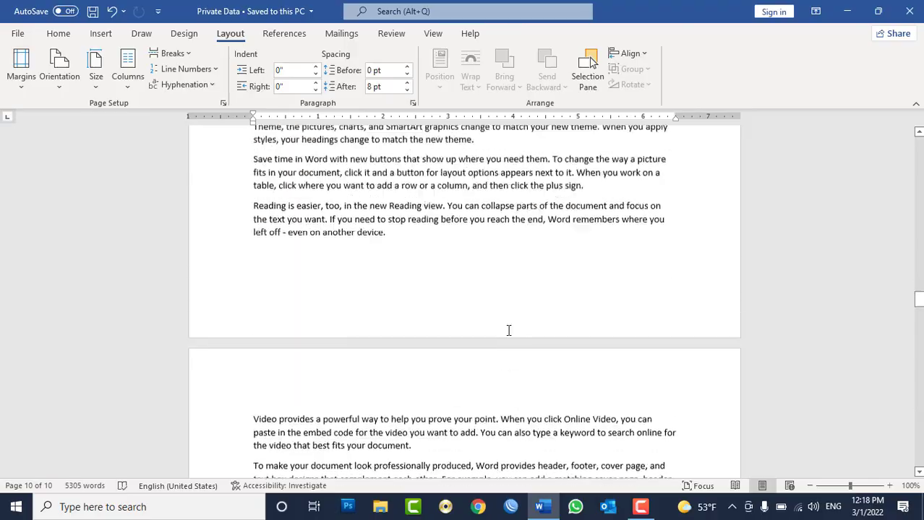
scroll(509, 330, "down", 5)
left_click(30, 34)
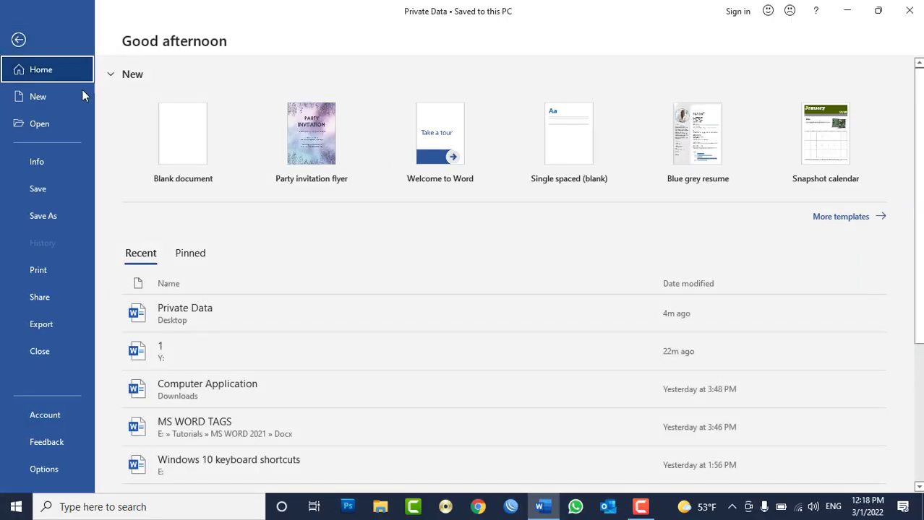
left_click(61, 298)
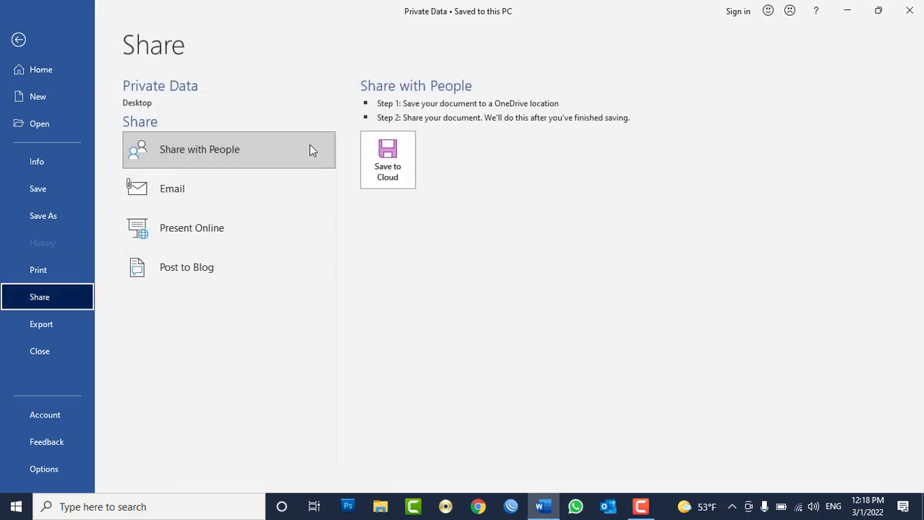
left_click(182, 193)
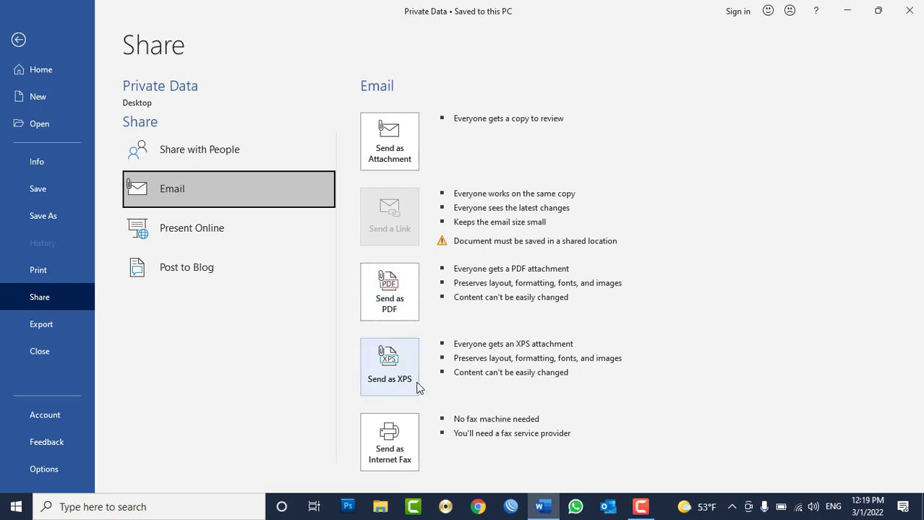
left_click(402, 143)
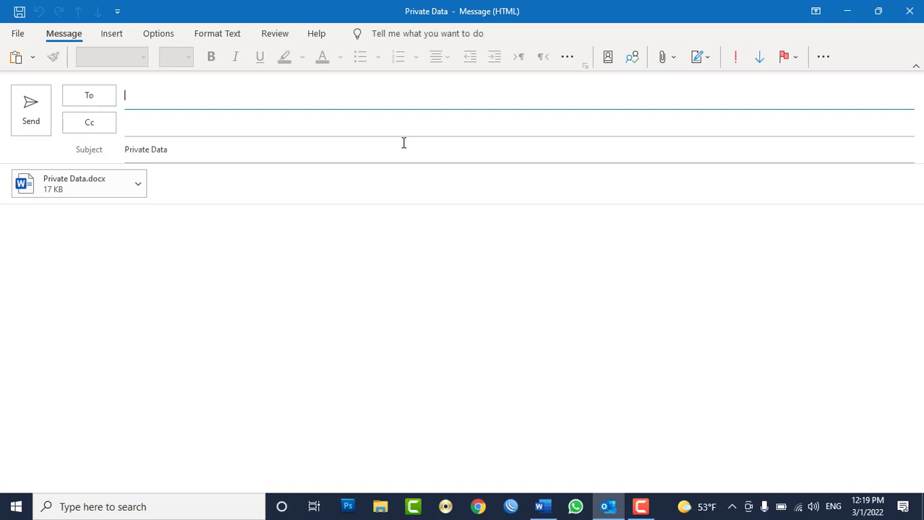
Enter the recipient's e-mail address in the To field, accept the suggestion, and move to the body
left_click(147, 94)
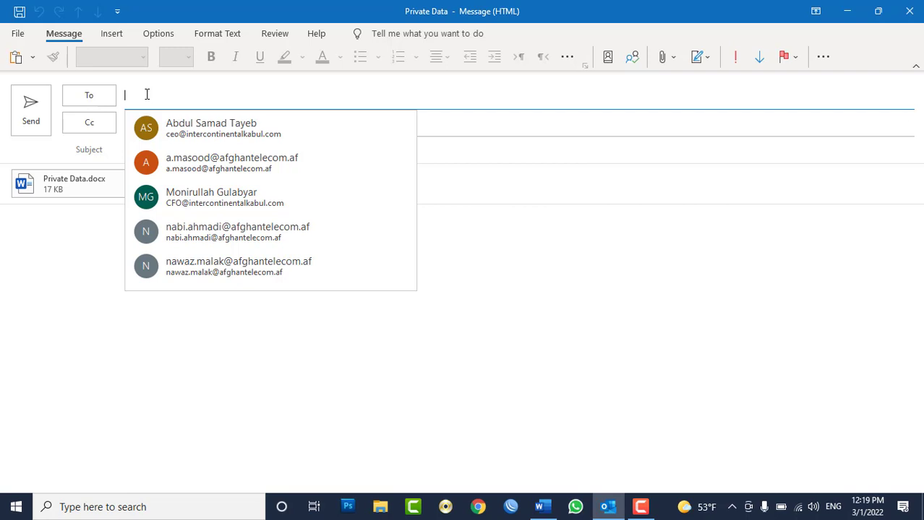
type("internal.a")
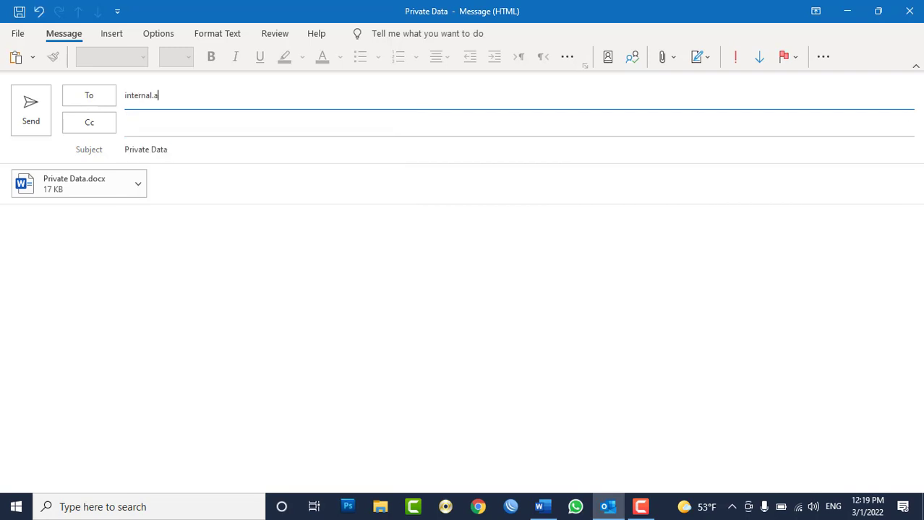
type("udit@")
key("BackSpace")
key("BackSpace")
key("BackSpace")
key("BackSpace")
key("BackSpace")
key("BackSpace")
key("BackSpace")
key("BackSpace")
key("BackSpace")
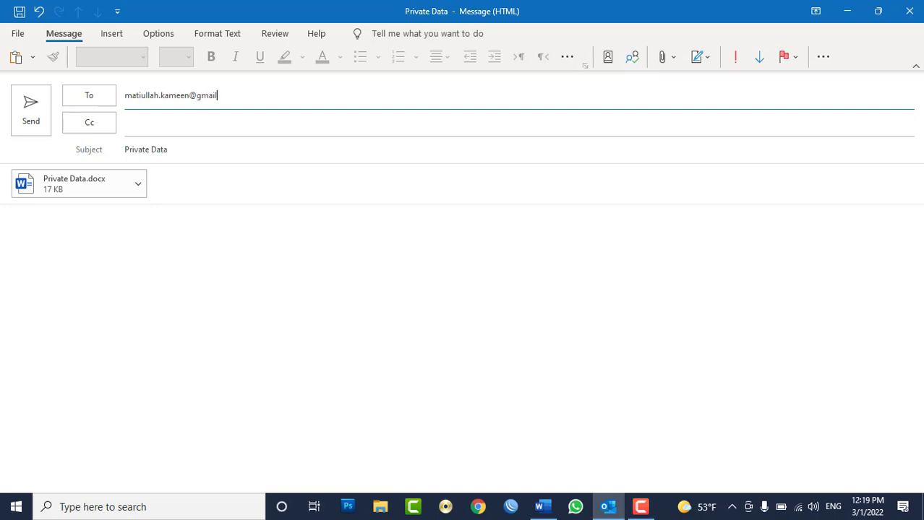
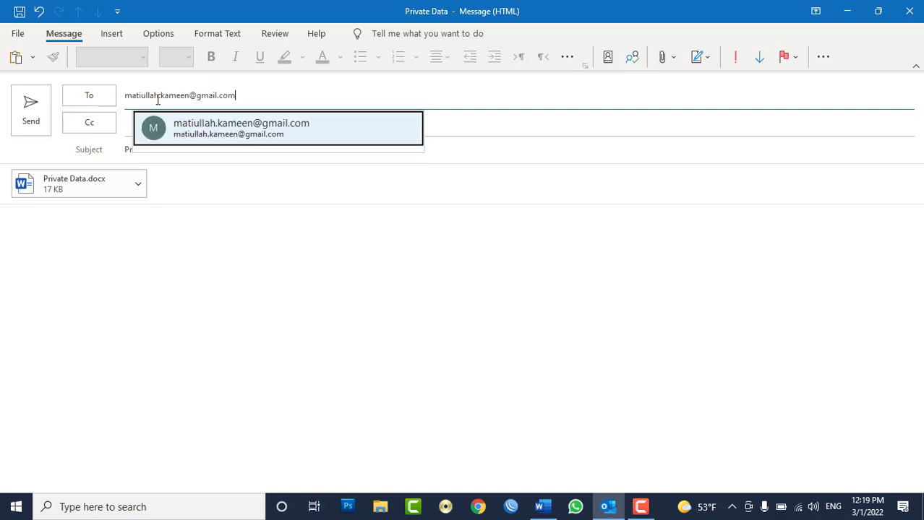
left_click(191, 127)
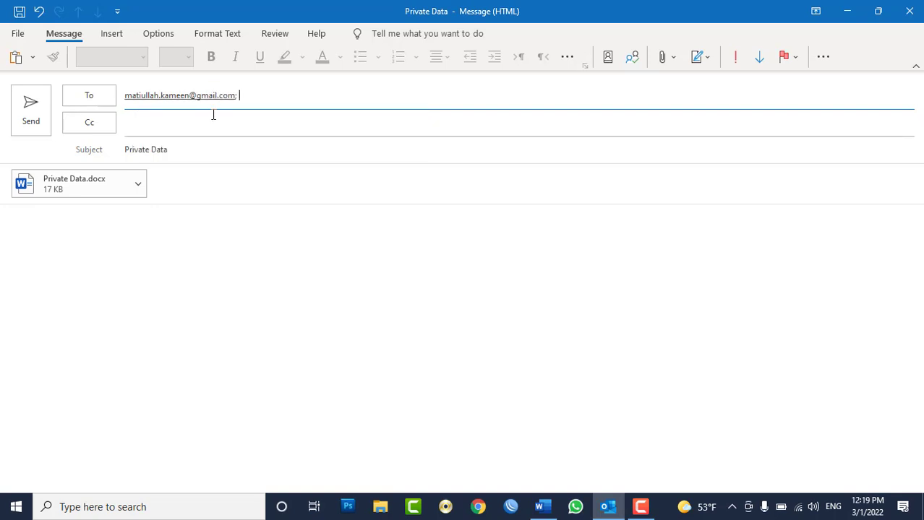
left_click(197, 124)
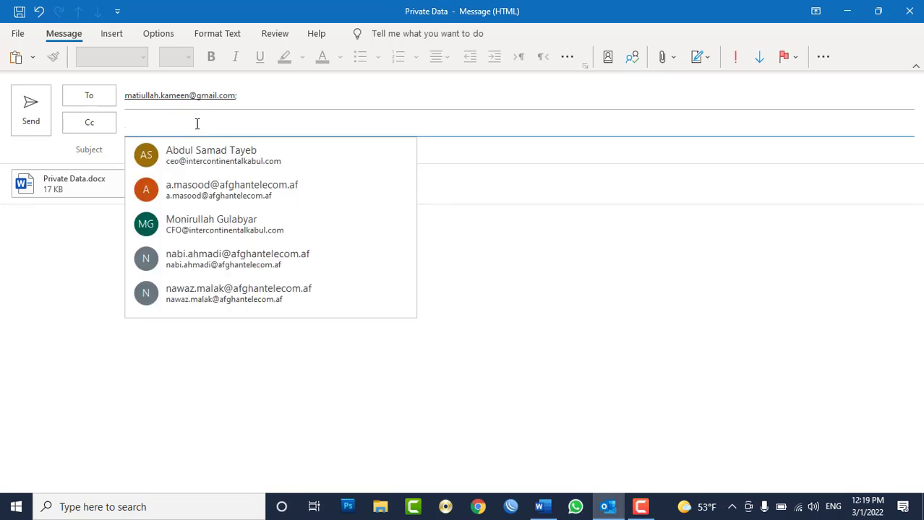
left_click(520, 269)
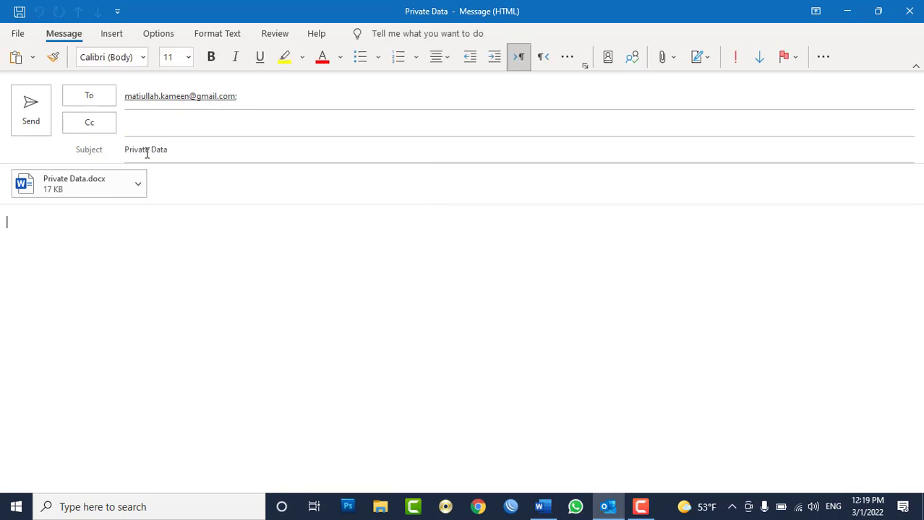
Replace the message subject 'Private Data' with 'Computer Notes'
left_click(182, 153)
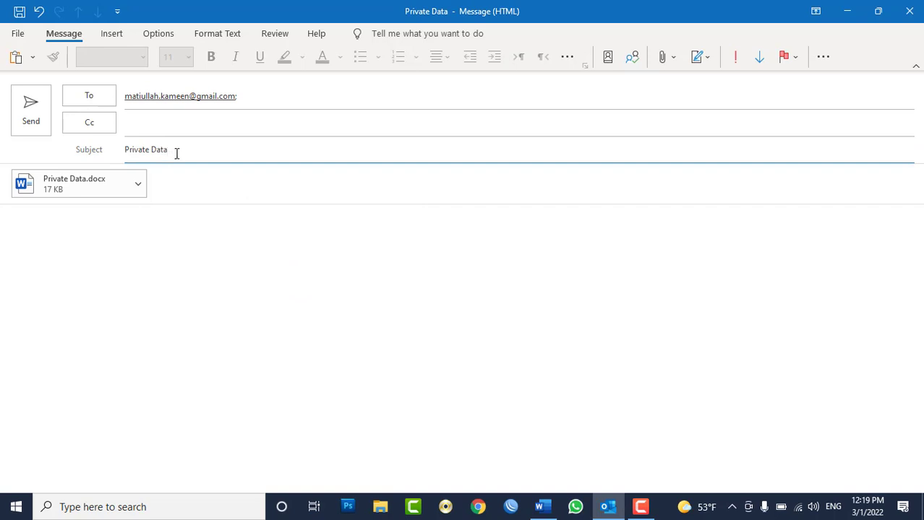
left_click_drag(176, 153, 104, 156)
type("Compute")
type("r Notes")
left_click(104, 239)
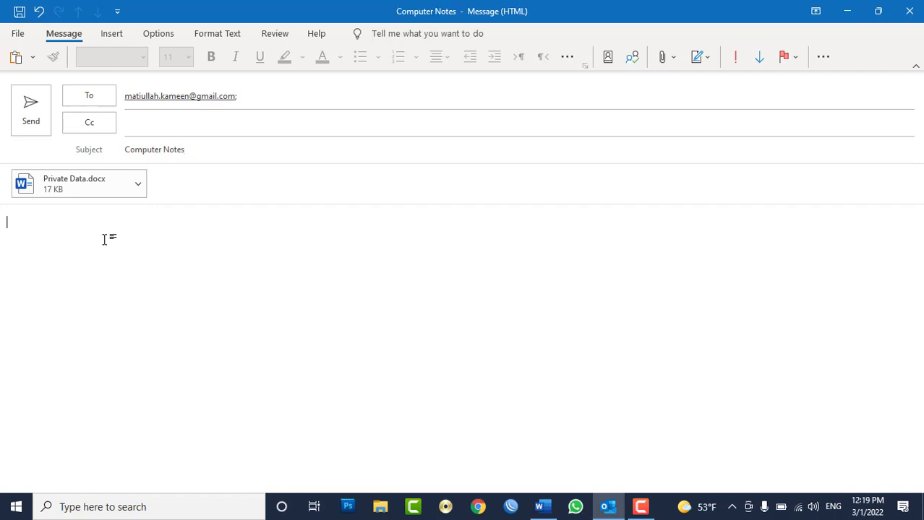
Replace the recipient with the corrected e-mail address and accept the suggested contact
left_click_drag(160, 95, 252, 91)
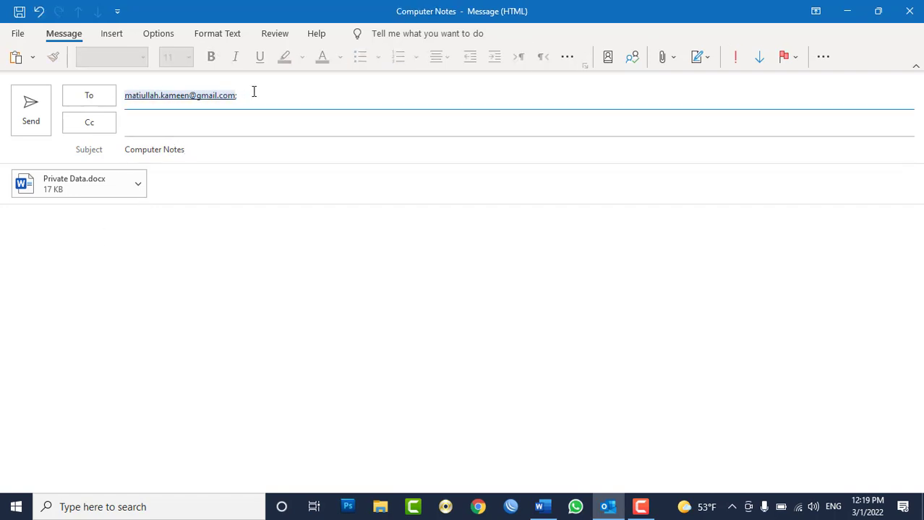
left_click(254, 91)
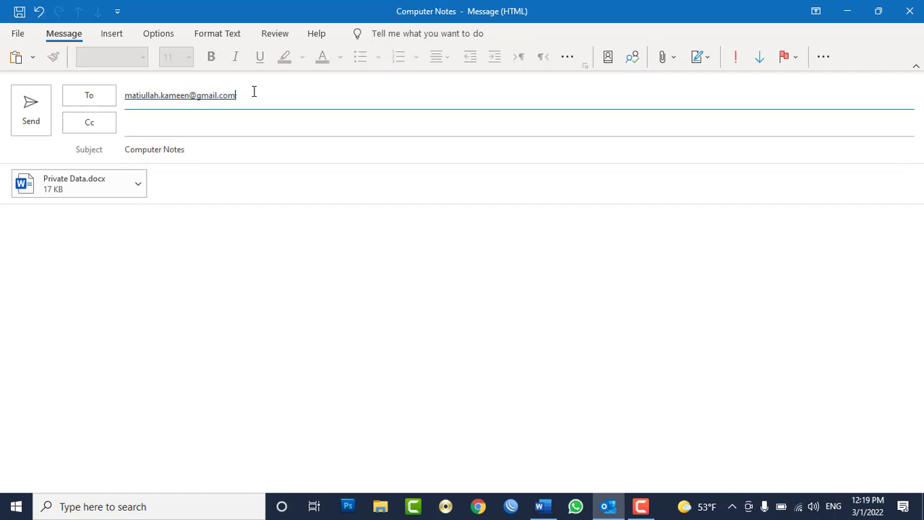
left_click(161, 94)
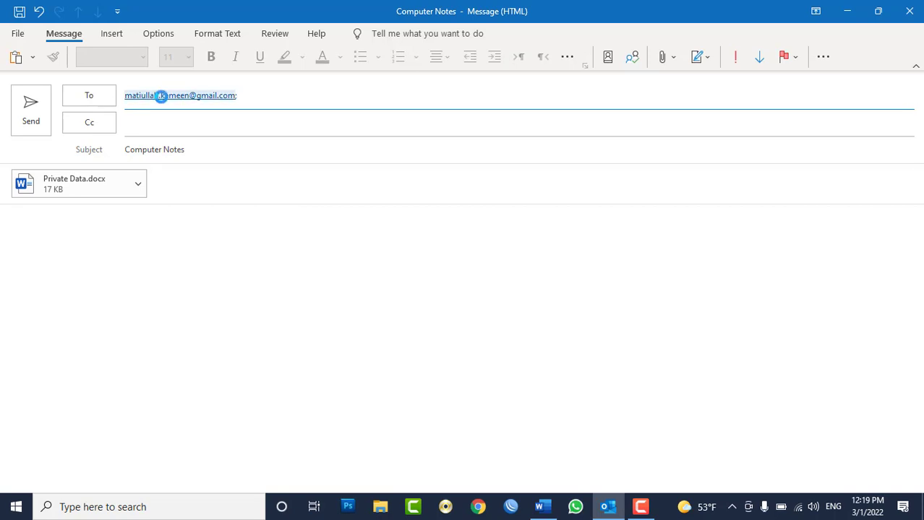
left_click(399, 104)
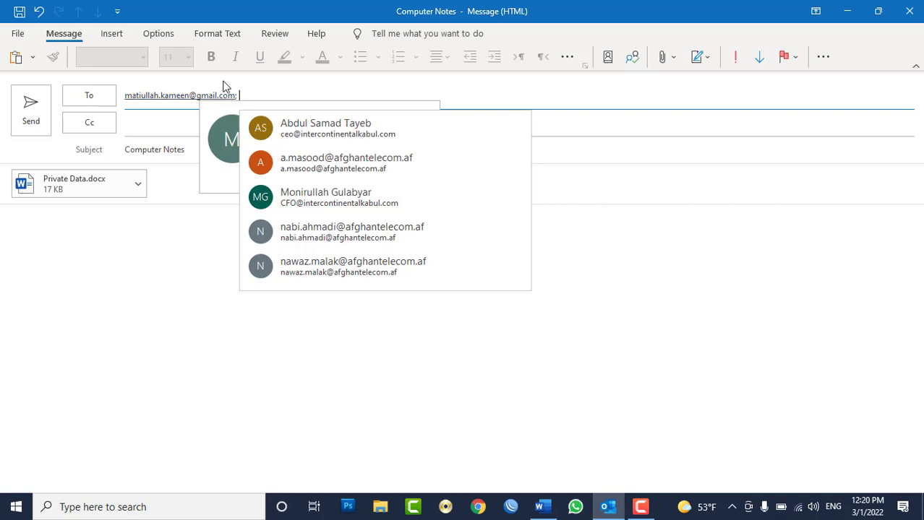
key("Escape")
key("BackSpace")
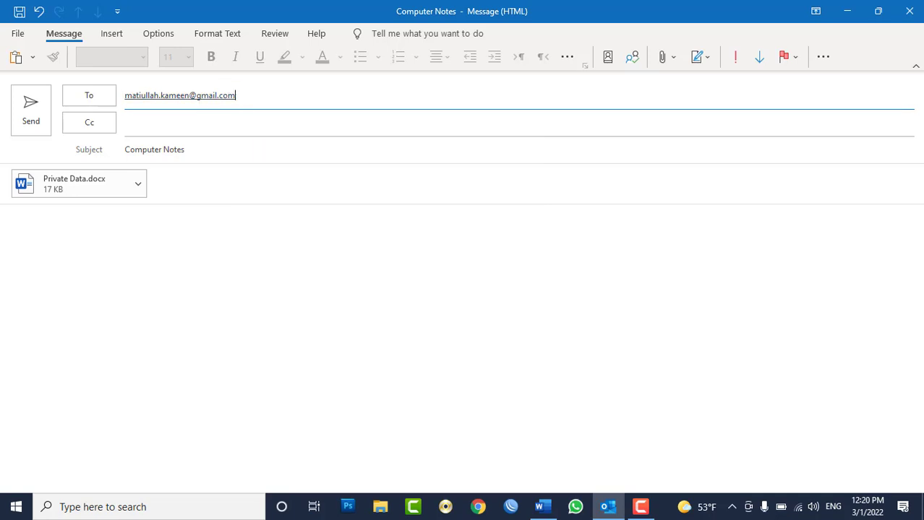
key("BackSpace")
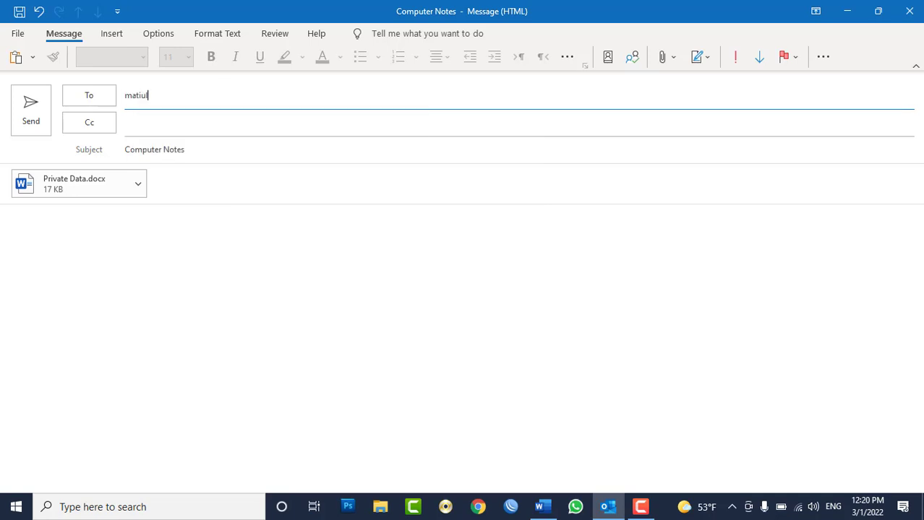
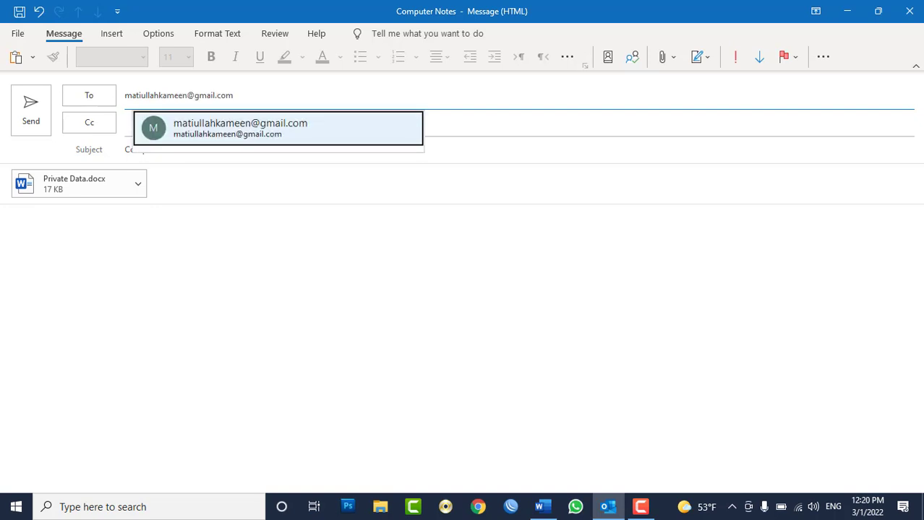
left_click(233, 128)
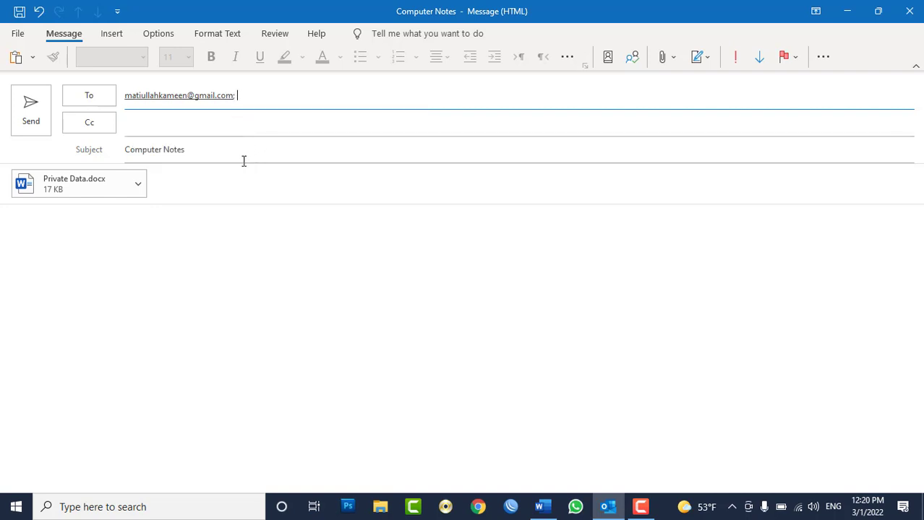
left_click(134, 240)
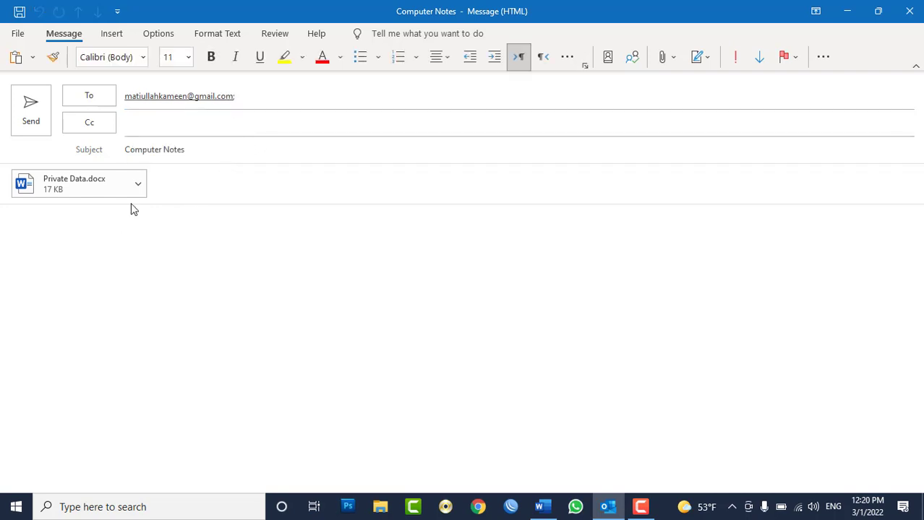
Type the greeting to the recipient, 'I hope this email finds you well.' and the attached Computer Soft Notes sentence
type("Dear")
type(" Matiullah,")
key("Return")
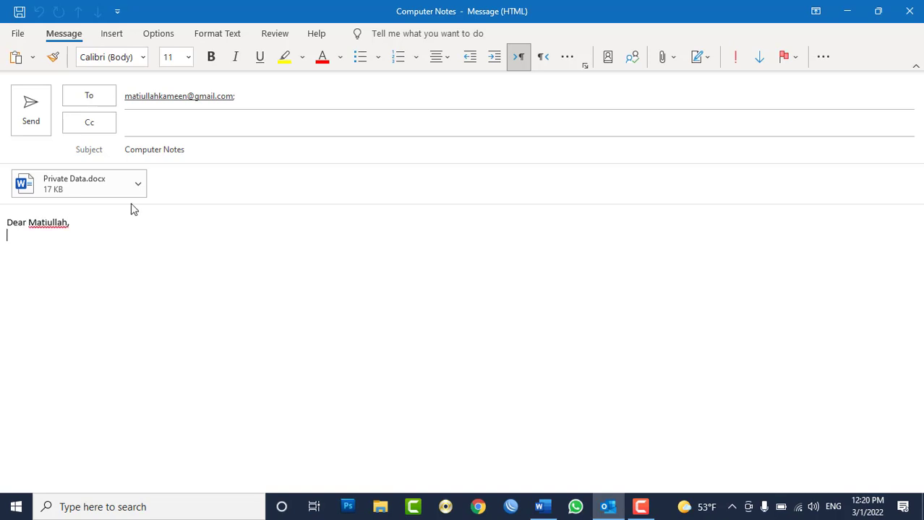
type("I hoip")
key("BackSpace")
key("BackSpace")
type("pe this emaild")
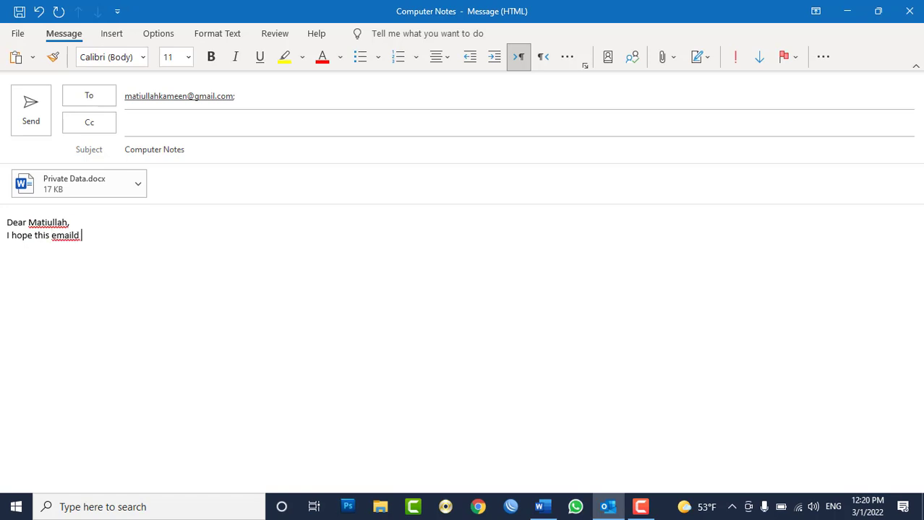
key("BackSpace")
type("finds you")
type(" well.")
key("Return")
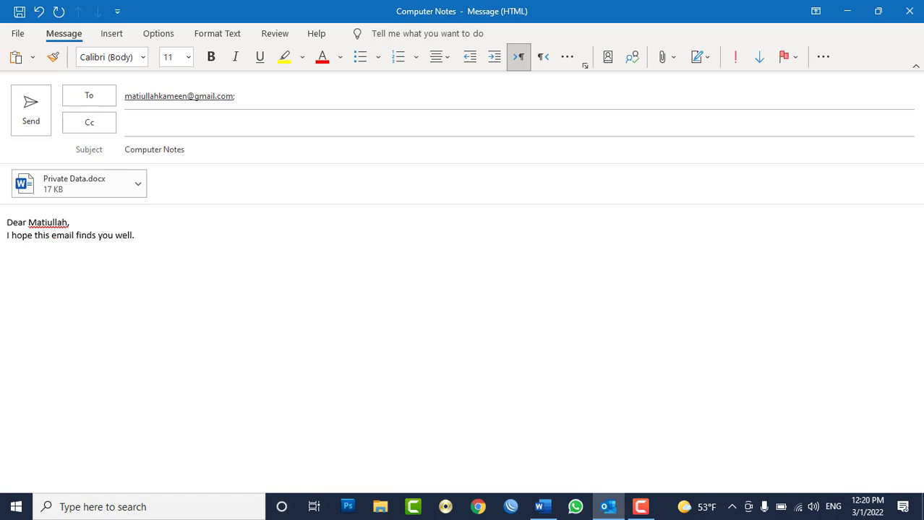
type("Atached ")
type("please kindly f")
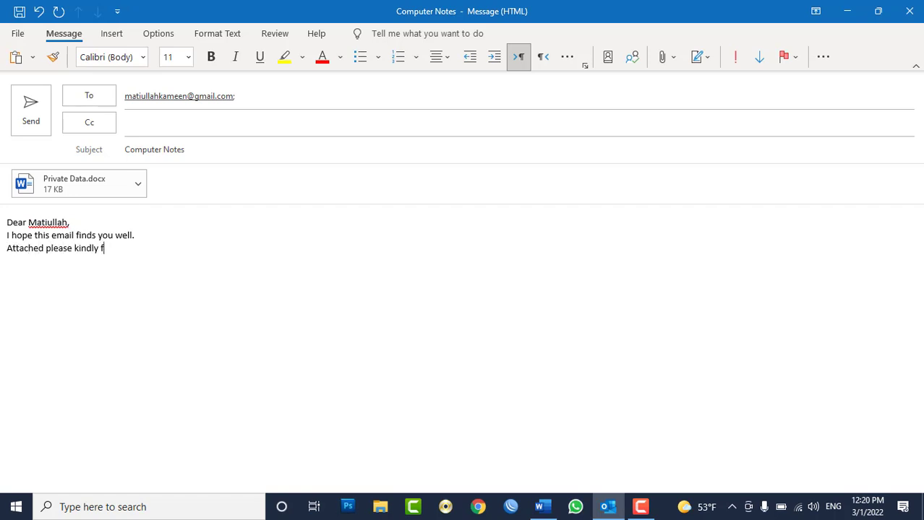
type("ind the Compute")
type("r Softwa")
key("BackSpace")
key("BackSpace")
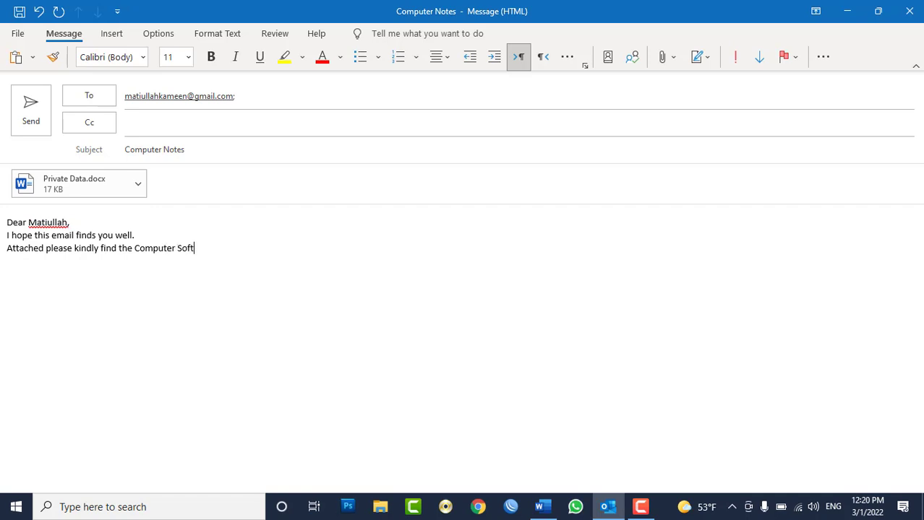
type("Notes for ")
type("your informatio")
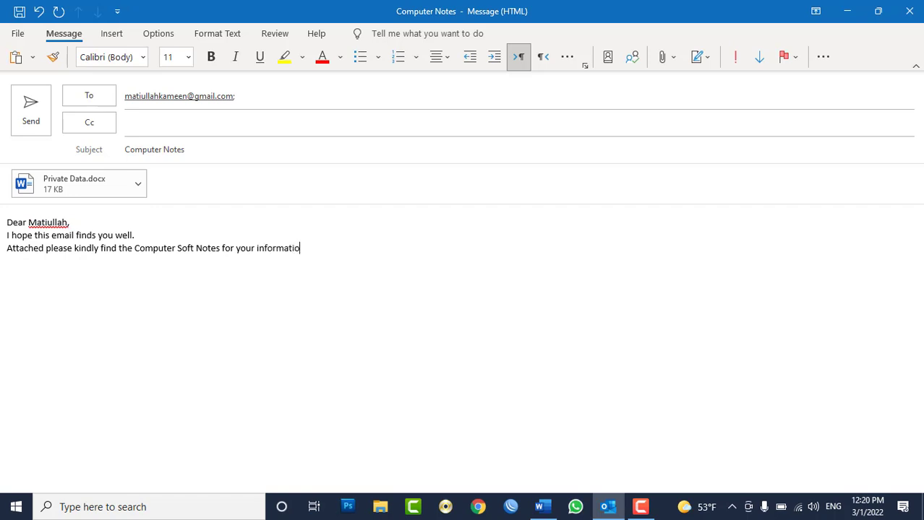
type("n.")
Add blank lines between the paragraphs and sign off with 'Regards,' and the sender's name
left_click(78, 222)
key("Return")
left_click(139, 247)
key("Return")
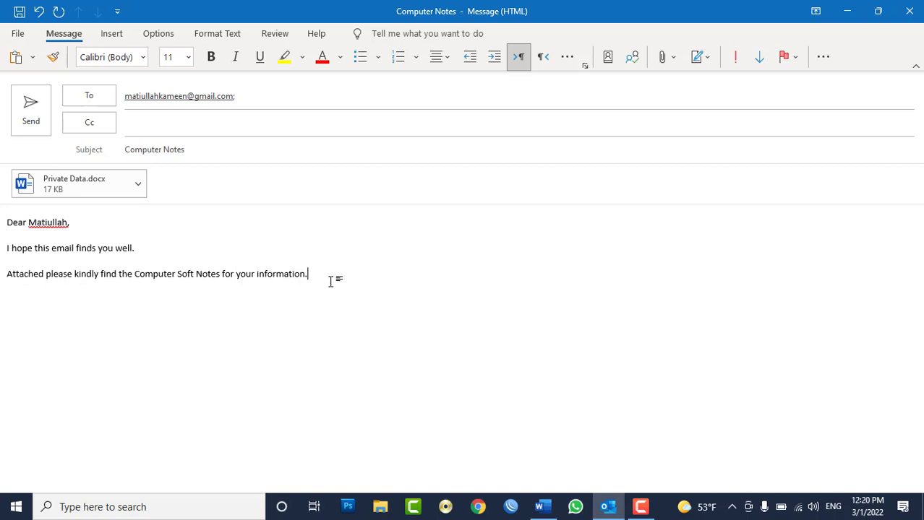
key("Return")
key("Return")
type("reaf")
key("BackSpace")
key("BackSpace")
type("g")
type("ards,")
key("Return")
type("Muham")
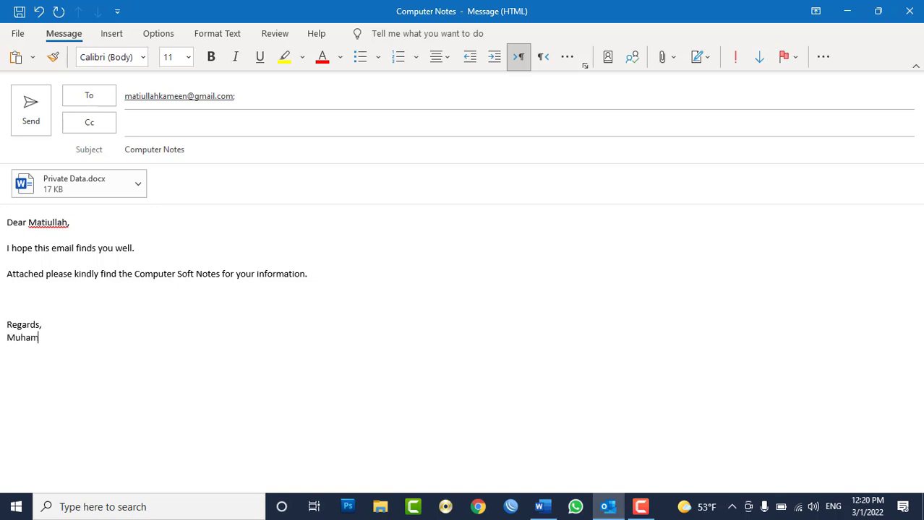
type("mad Islam Saifza")
type("da")
key("Return")
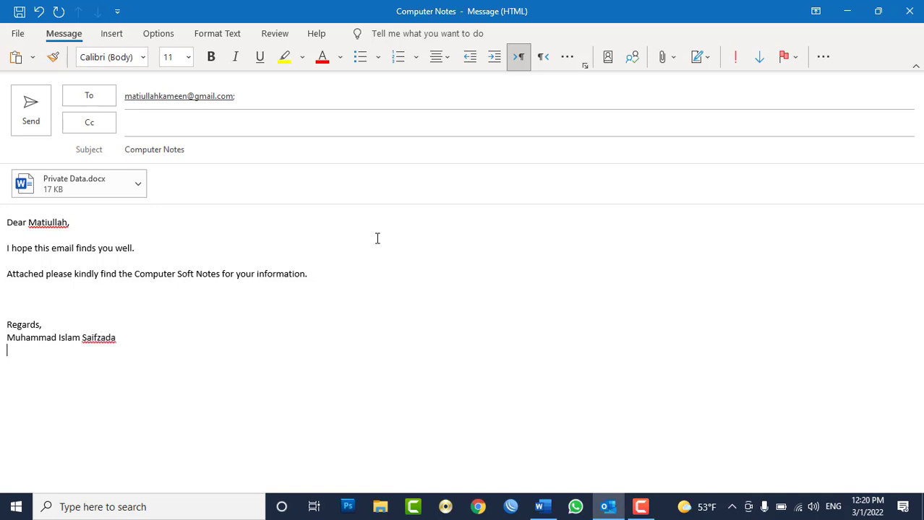
Send the Computer Notes message, check it in the Sent folder, then switch back to Word
left_click(48, 127)
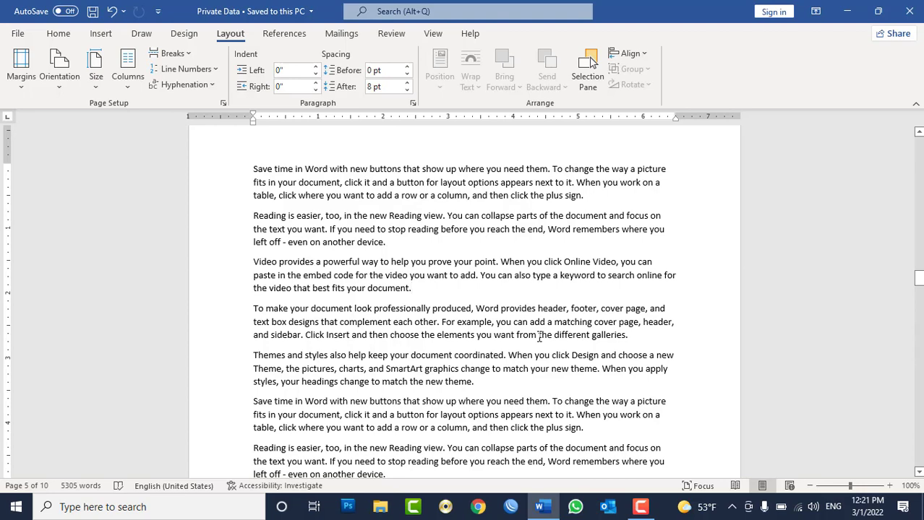
left_click(607, 507)
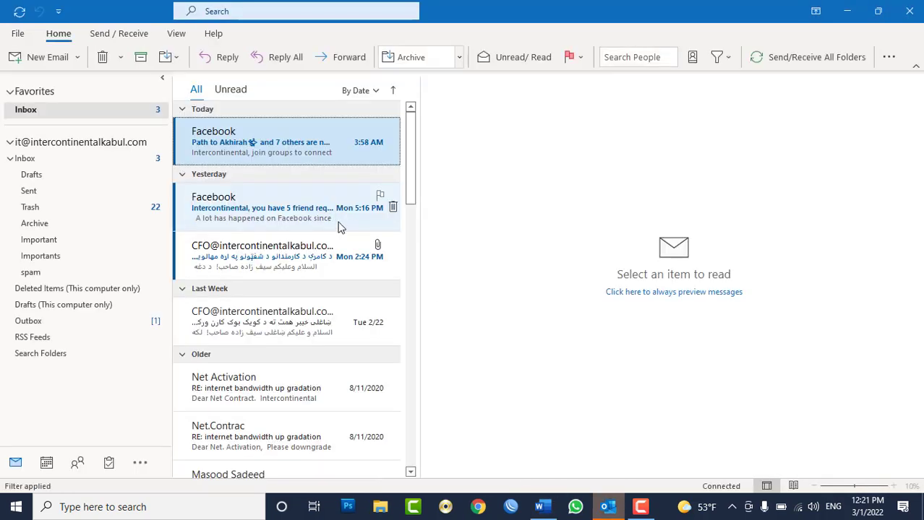
left_click(30, 194)
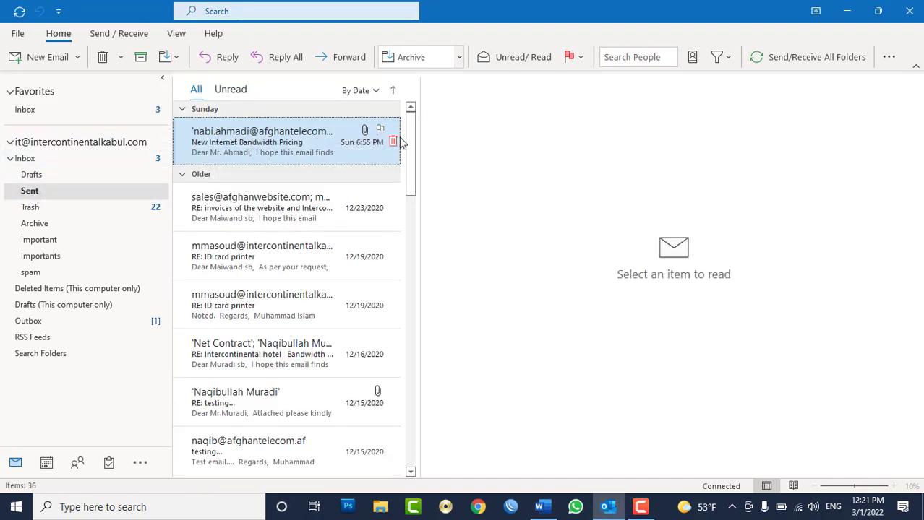
mouse_move(409, 133)
left_mouse_down()
mouse_move(412, 155)
mouse_move(410, 110)
left_mouse_up()
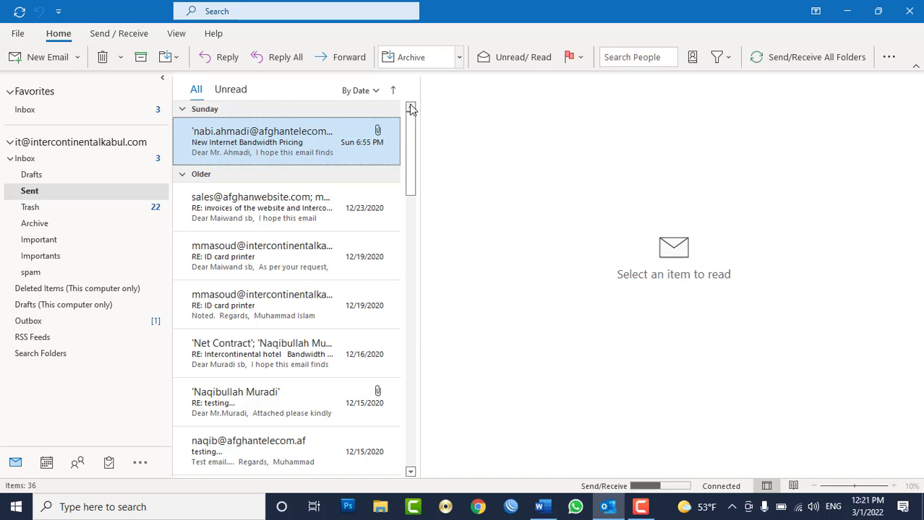
left_click(608, 506)
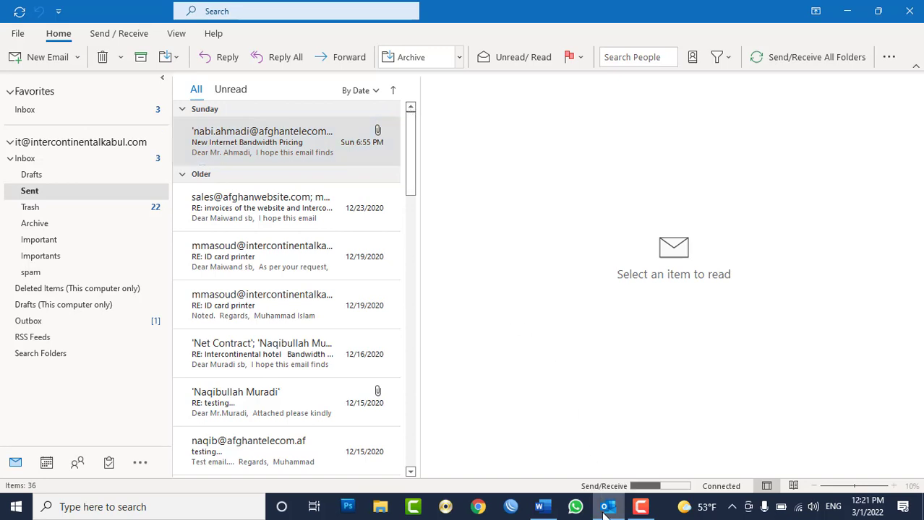
left_click(430, 244)
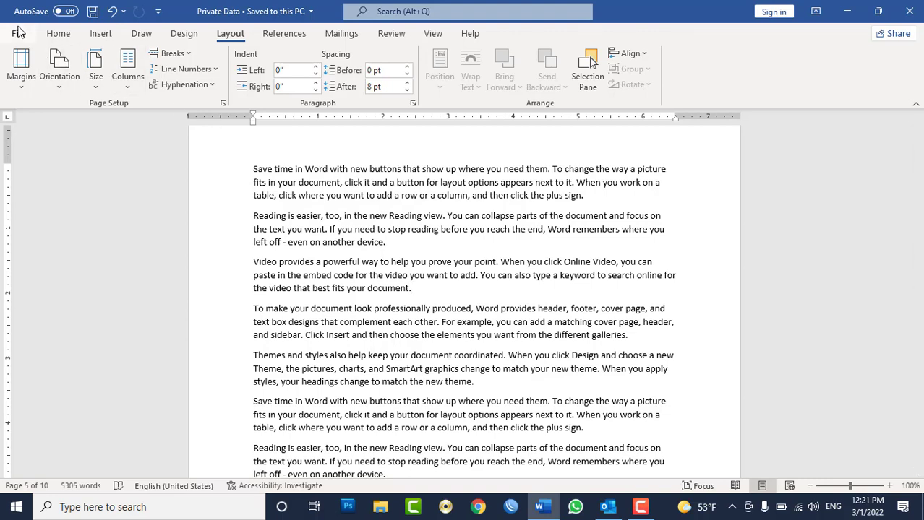
Preview the Share options for the document: Email, Present Online and Post to Blog
left_click(20, 32)
left_click(59, 300)
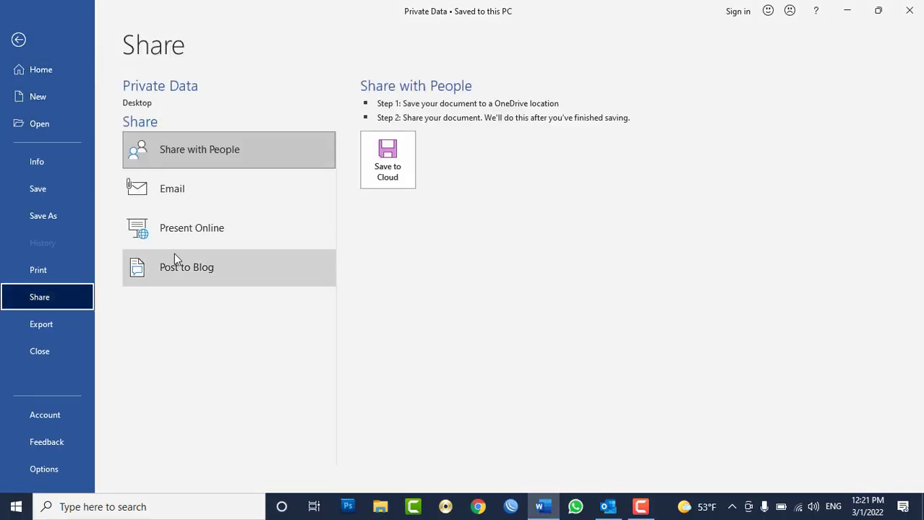
left_click(215, 199)
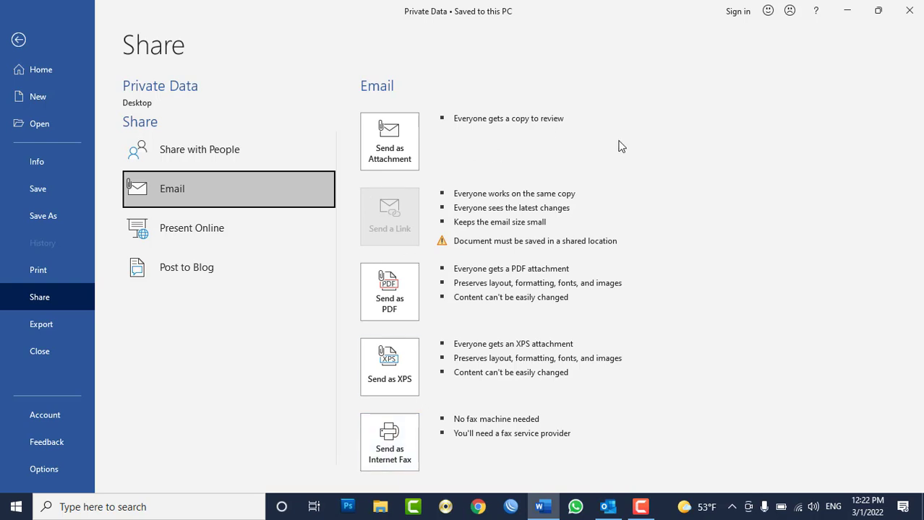
left_click(255, 232)
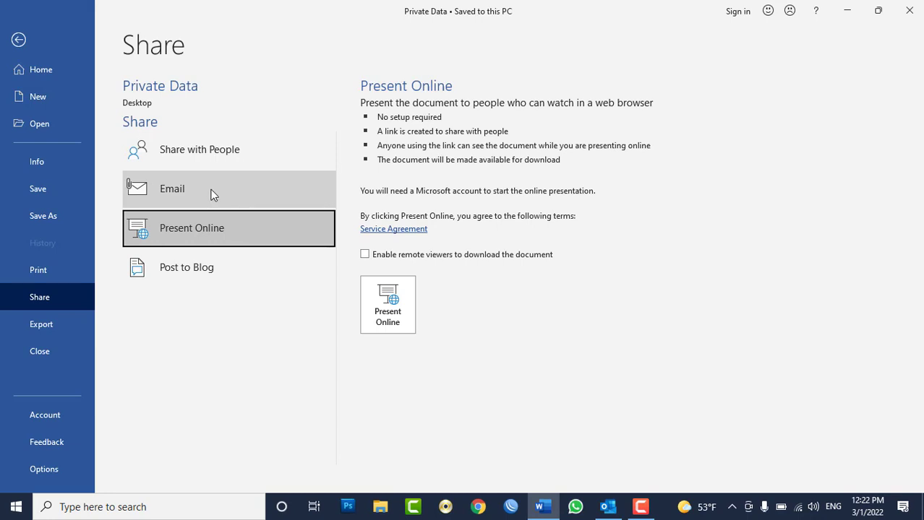
left_click(218, 266)
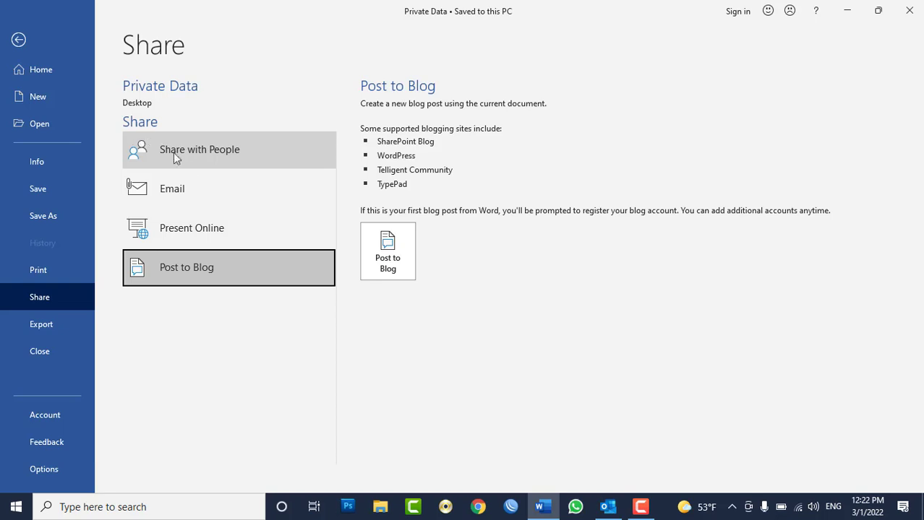
left_click(202, 185)
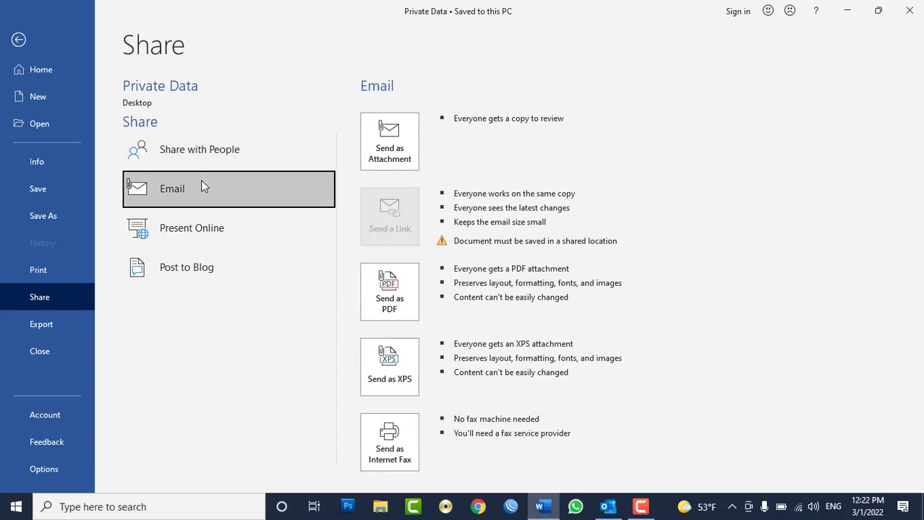
left_click(384, 150)
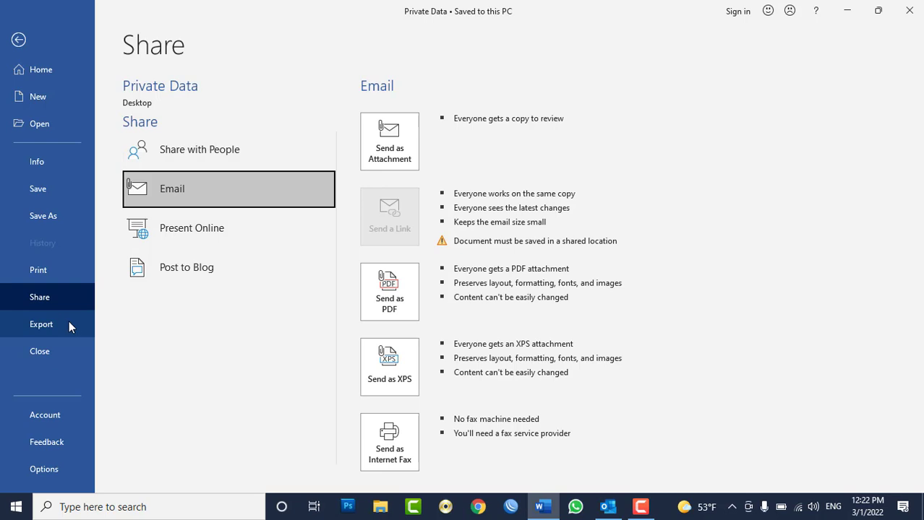
Return to the document, then bring up the Export screen from the File menu
left_click(18, 38)
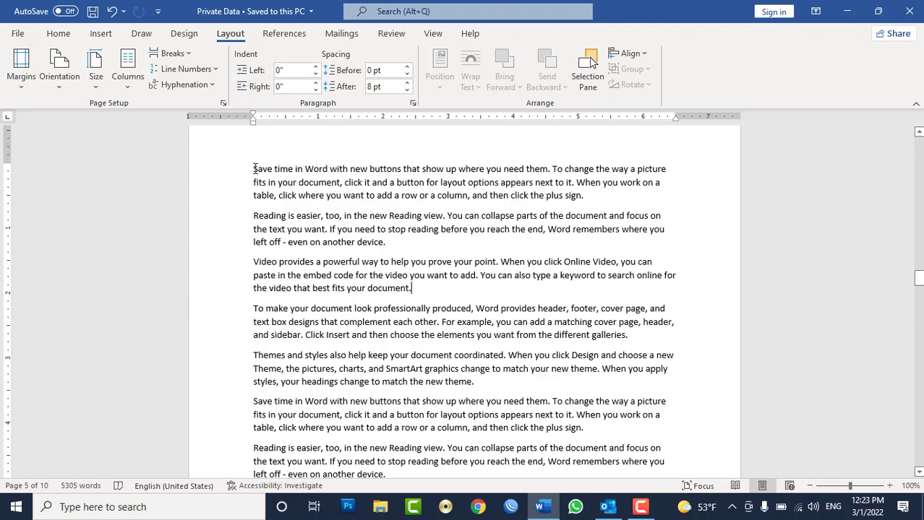
left_click(18, 37)
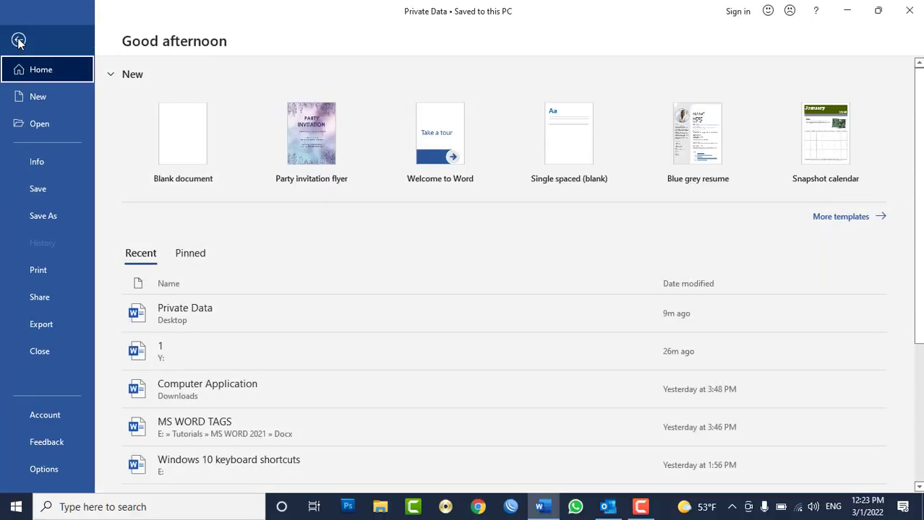
left_click(50, 326)
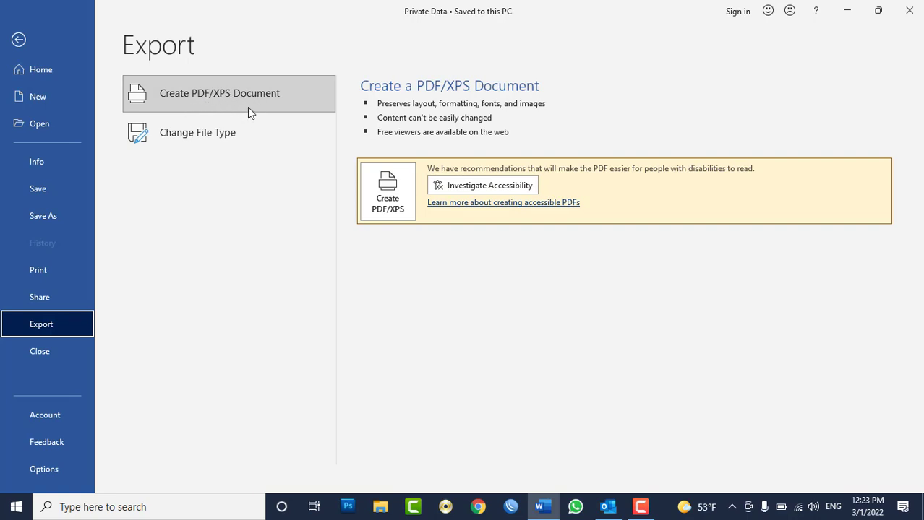
Start Create PDF/XPS, check the file types keeping PDF, then cancel publishing
left_click(391, 209)
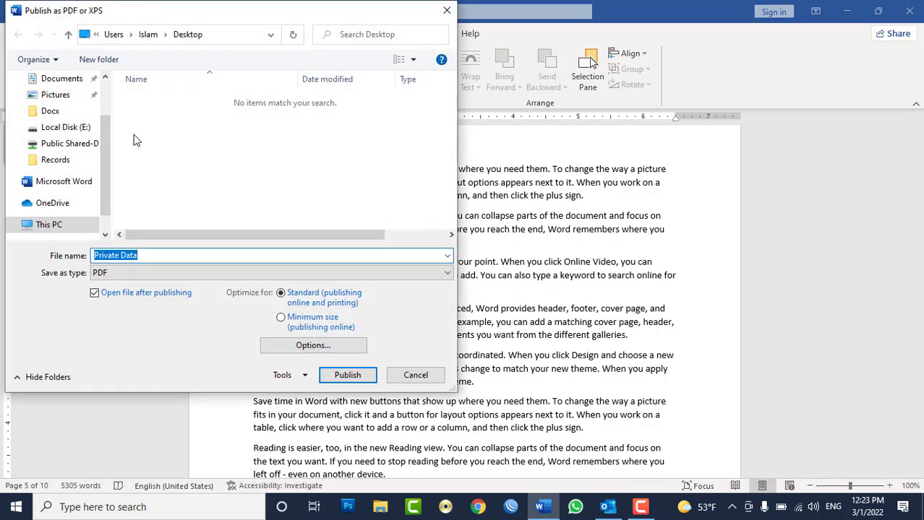
scroll(62, 123, "up", 2)
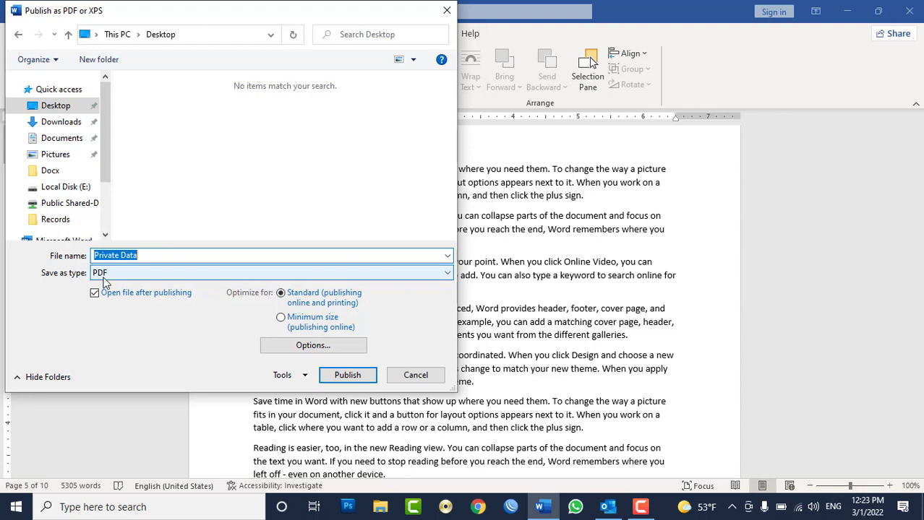
left_click(103, 275)
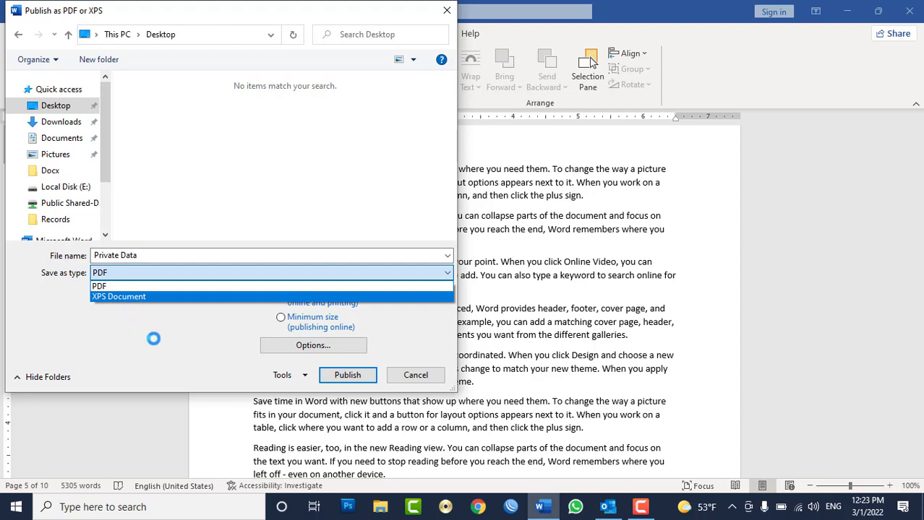
left_click(174, 345)
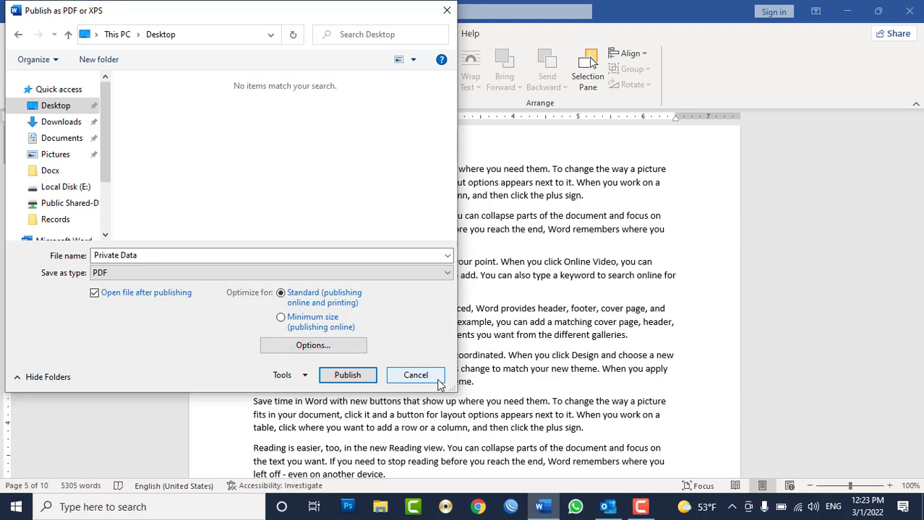
left_click(416, 375)
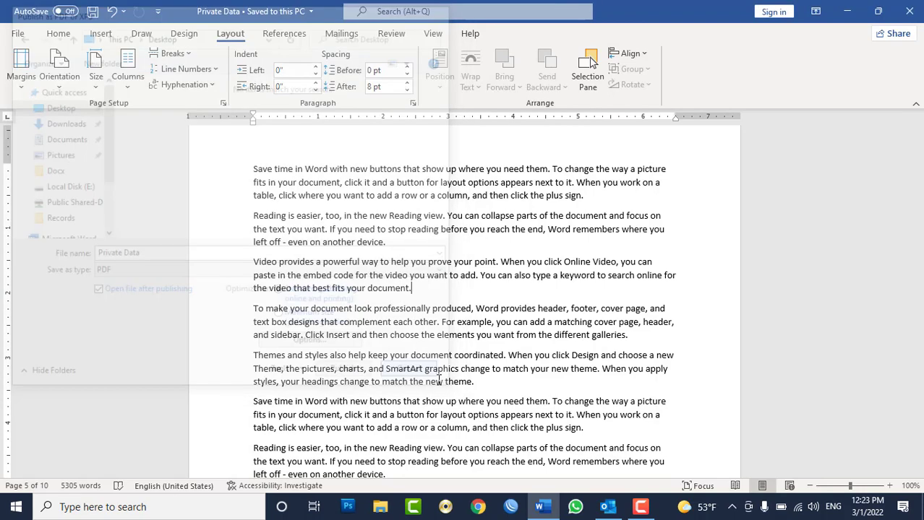
Open Save As, review file types keeping Word Document, then close it without saving and return to Export
left_click(16, 34)
left_click(65, 211)
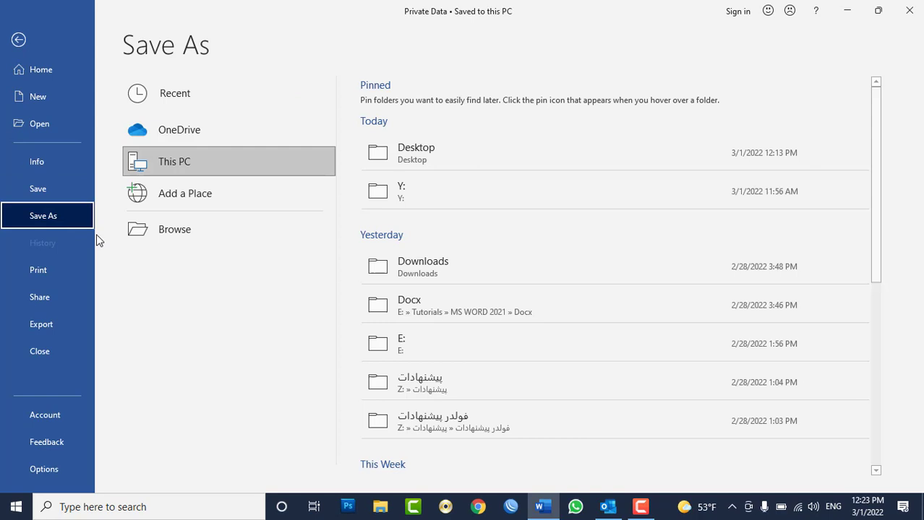
left_click(186, 235)
left_click(229, 249)
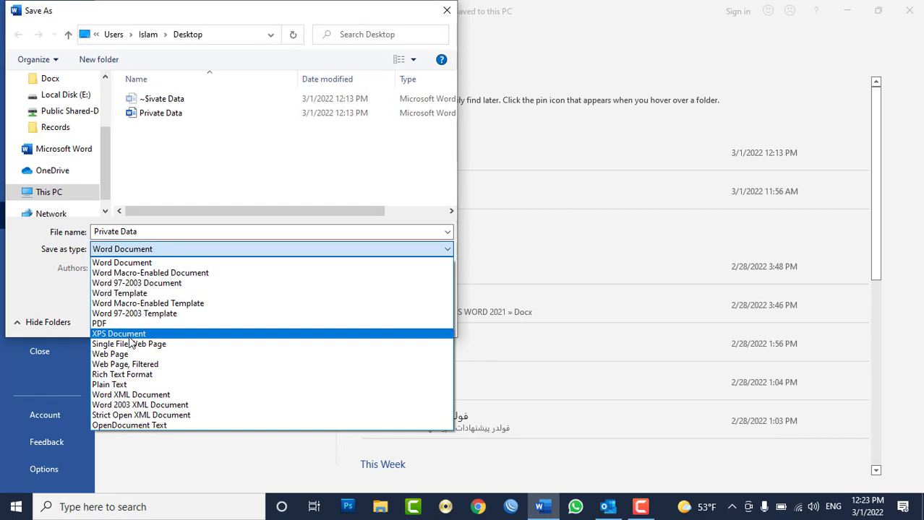
left_click(329, 13)
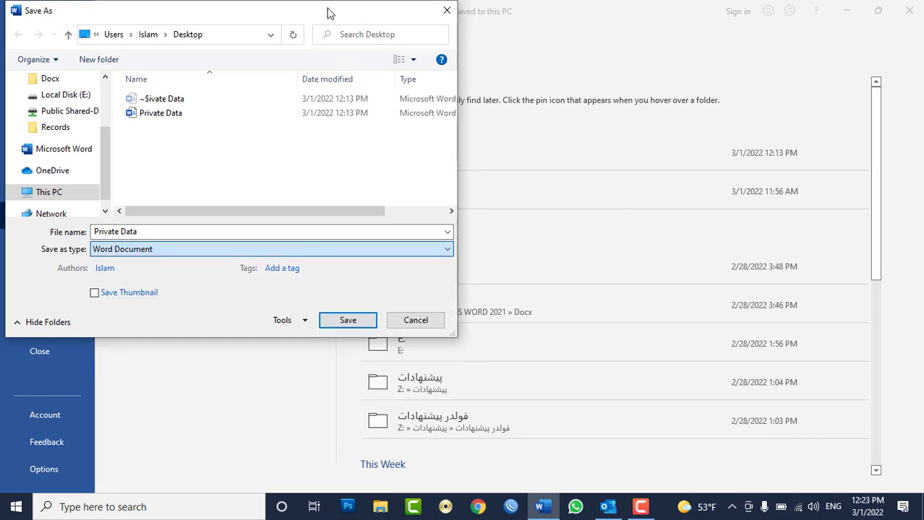
left_click(447, 10)
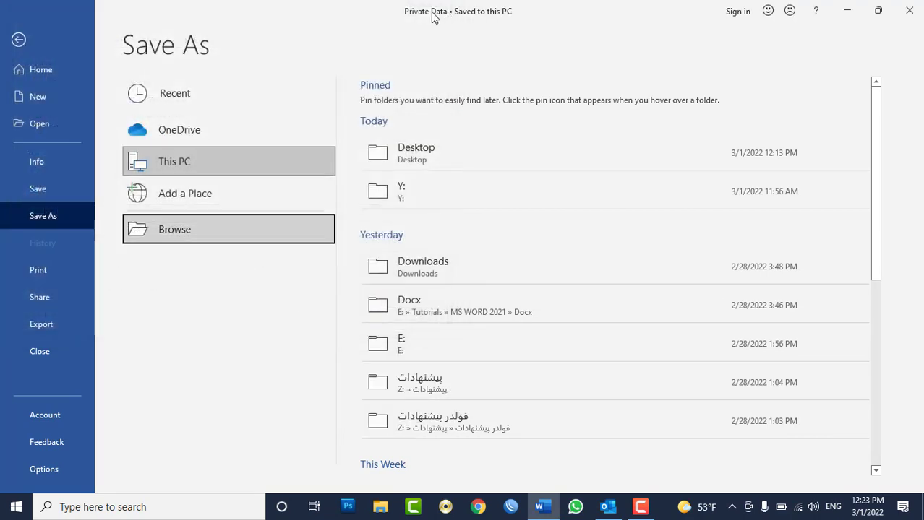
left_click(38, 335)
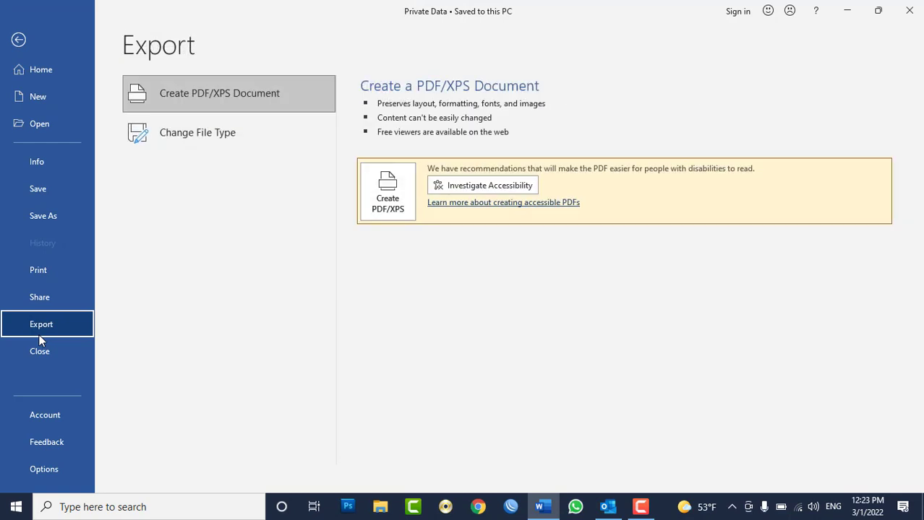
Save Private Data on the Desktop as a Word 97-2003 Document via Change File Type
left_click(229, 137)
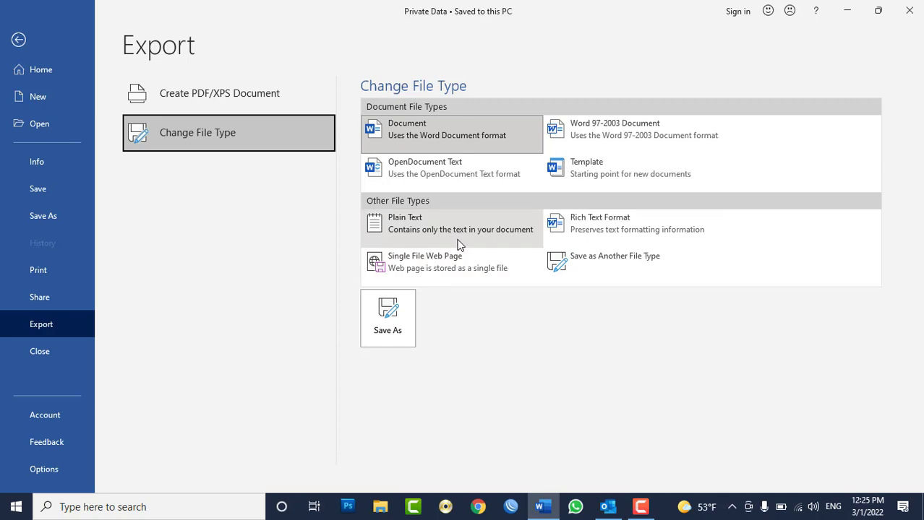
left_click(595, 137)
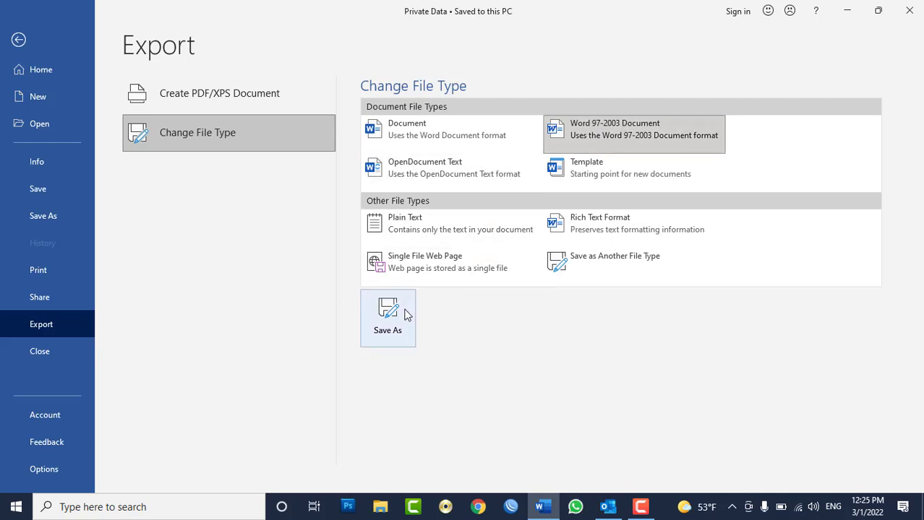
left_click(387, 330)
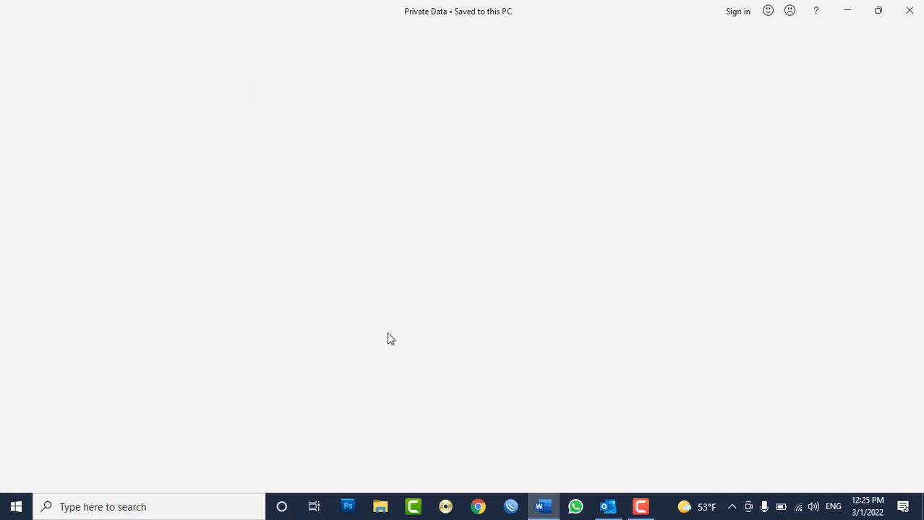
scroll(61, 114, "up", 2)
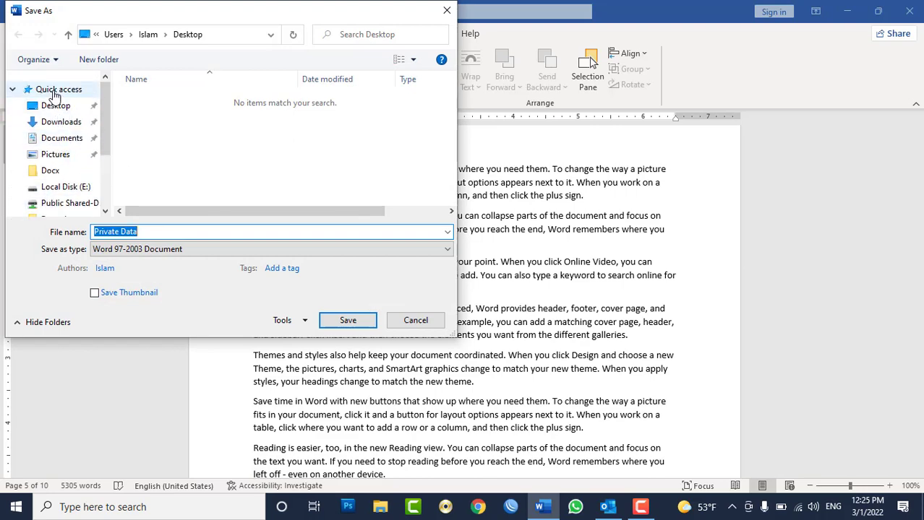
left_click(354, 319)
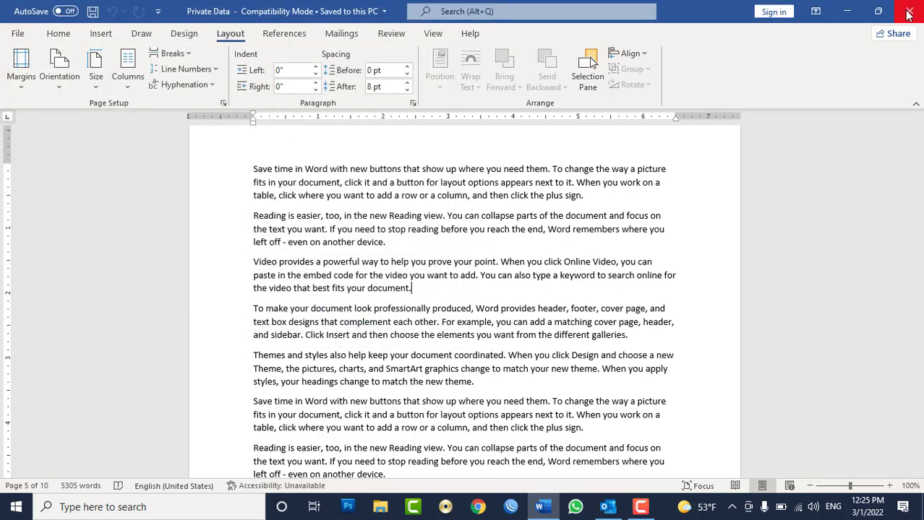
Close Word, refresh the desktop and move both Private Data files to the middle
left_click(908, 14)
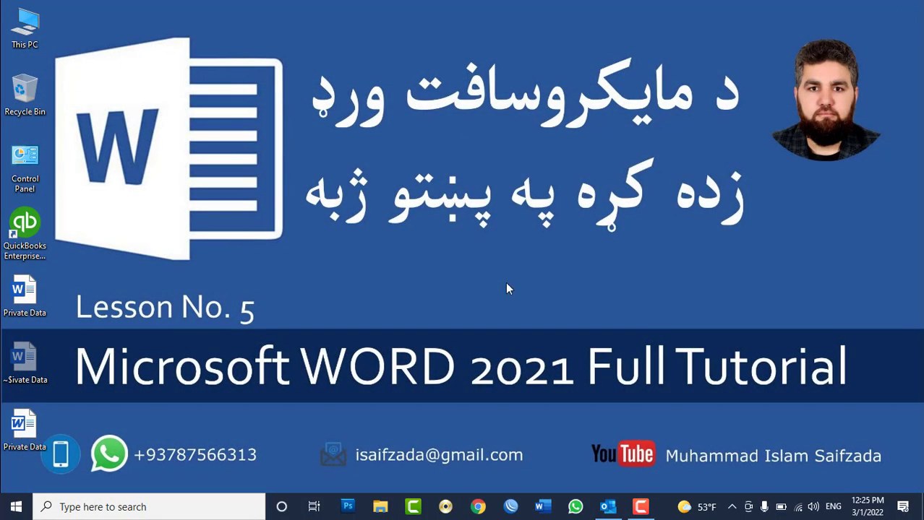
right_click(417, 253)
left_click(450, 288)
mouse_move(25, 293)
left_mouse_down()
mouse_move(390, 272)
mouse_move(390, 293)
left_mouse_up()
left_click_drag(24, 428, 434, 294)
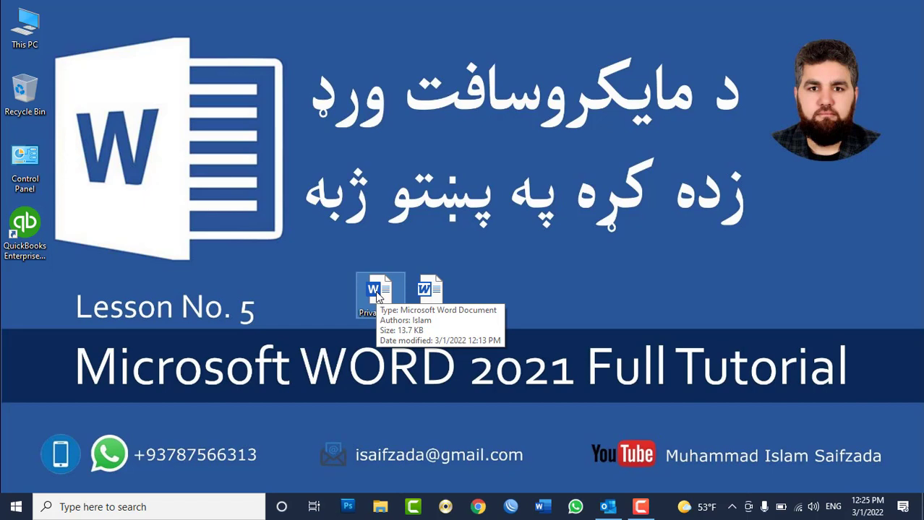
Select both Private Data files on the desktop and delete them
right_click(428, 290)
mouse_move(463, 379)
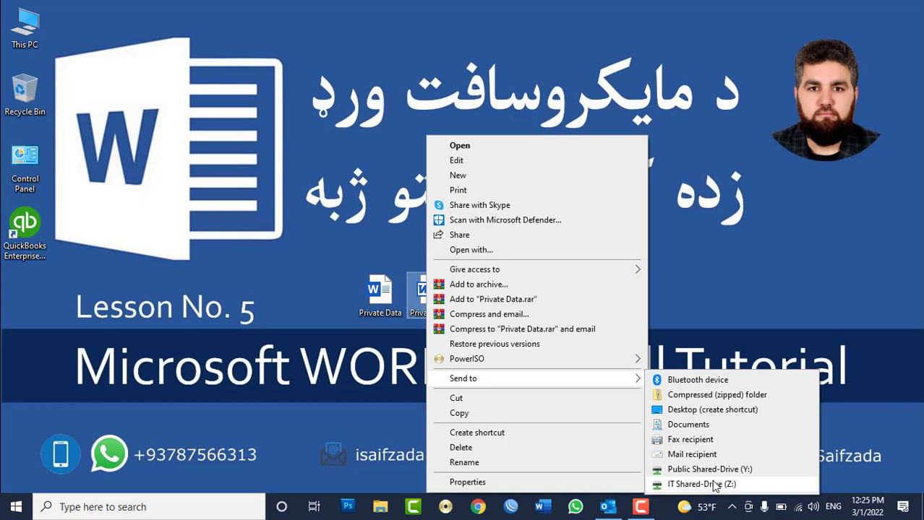
left_click(746, 266)
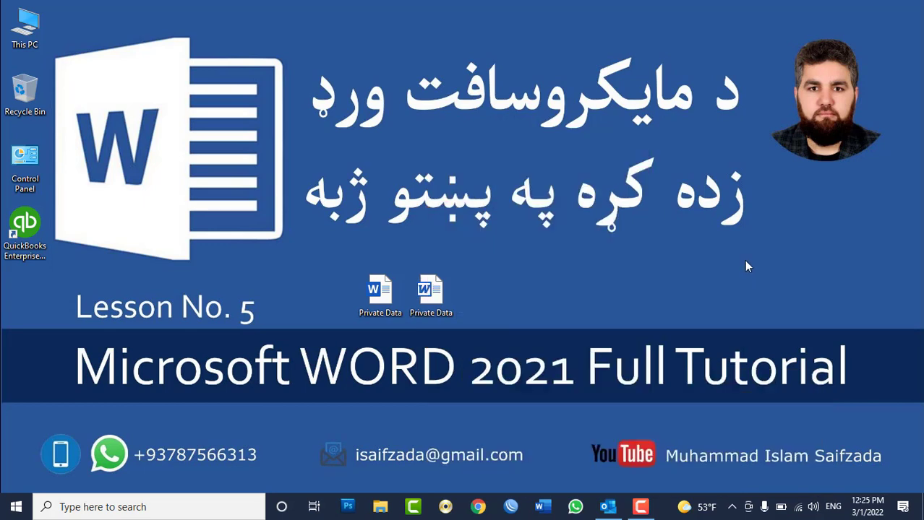
left_click_drag(433, 323, 425, 328)
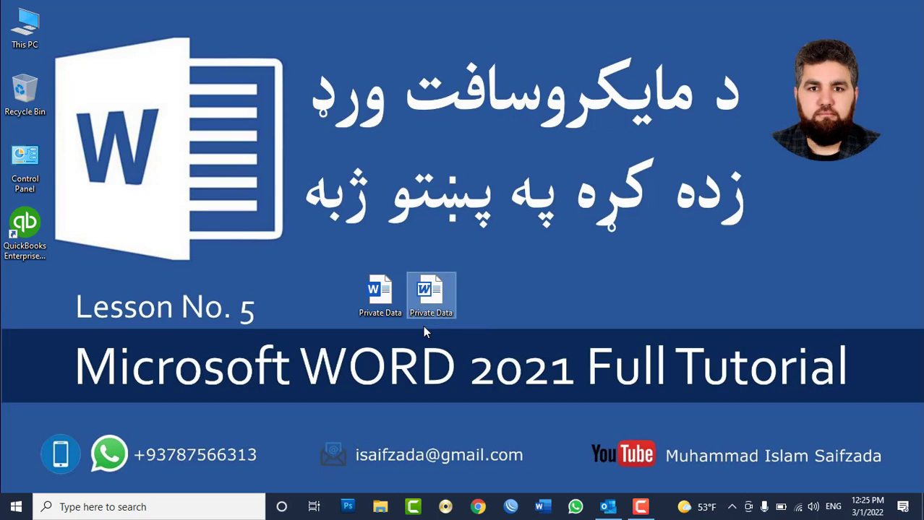
left_click(499, 287)
left_click_drag(499, 287, 292, 344)
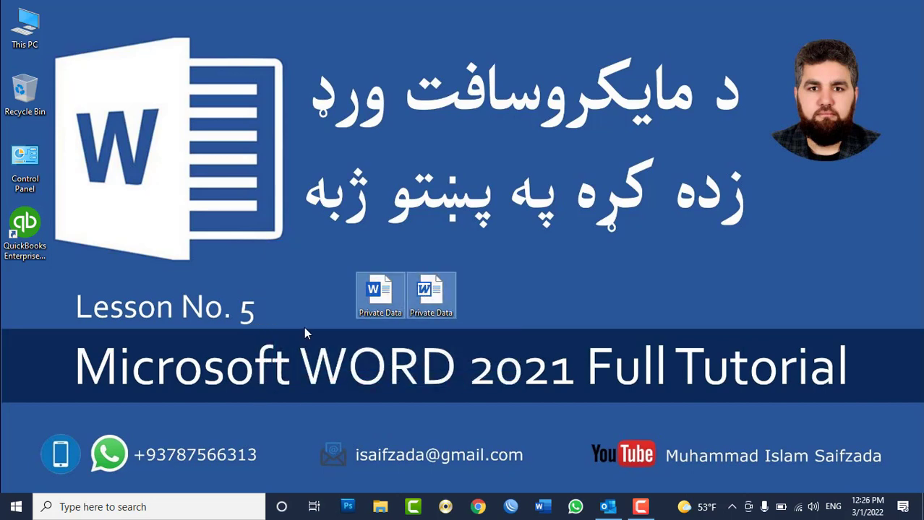
key("Delete")
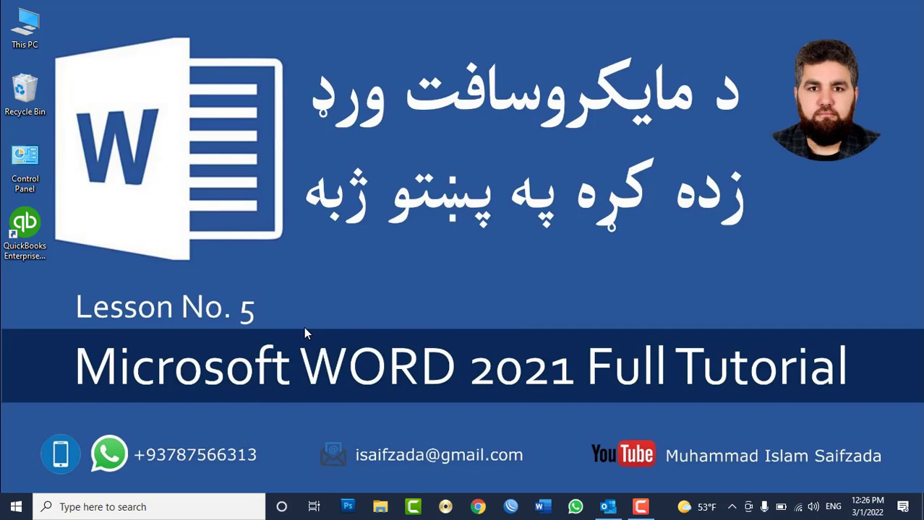
Minimize Outlook and launch Word by running winword from the Run dialog
left_click(608, 507)
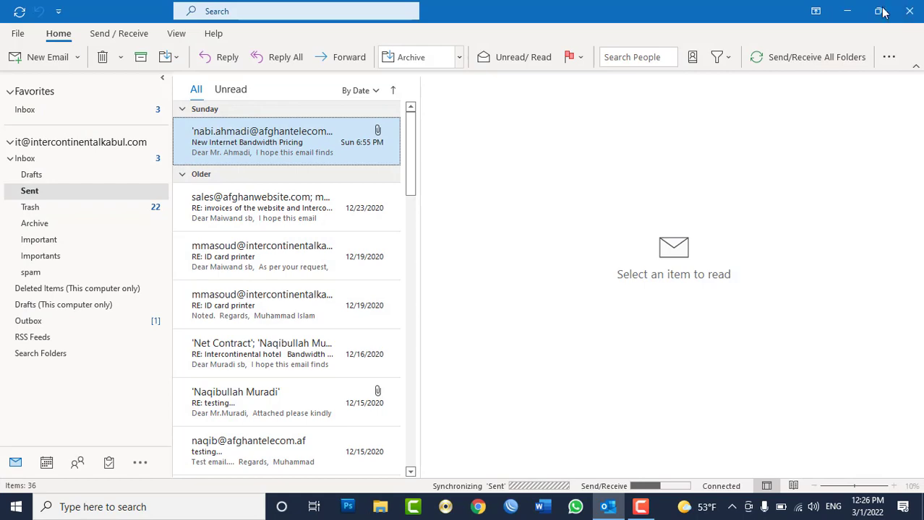
left_click(846, 11)
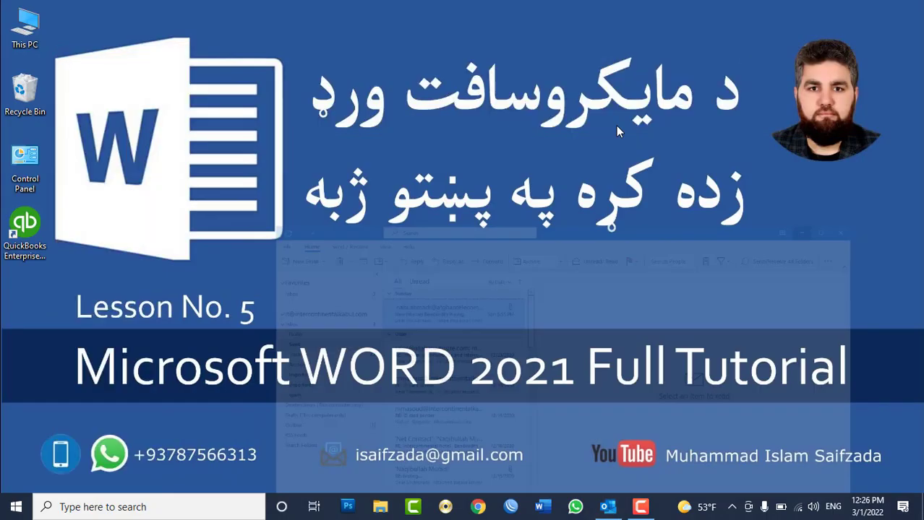
key("super+r")
type("winword")
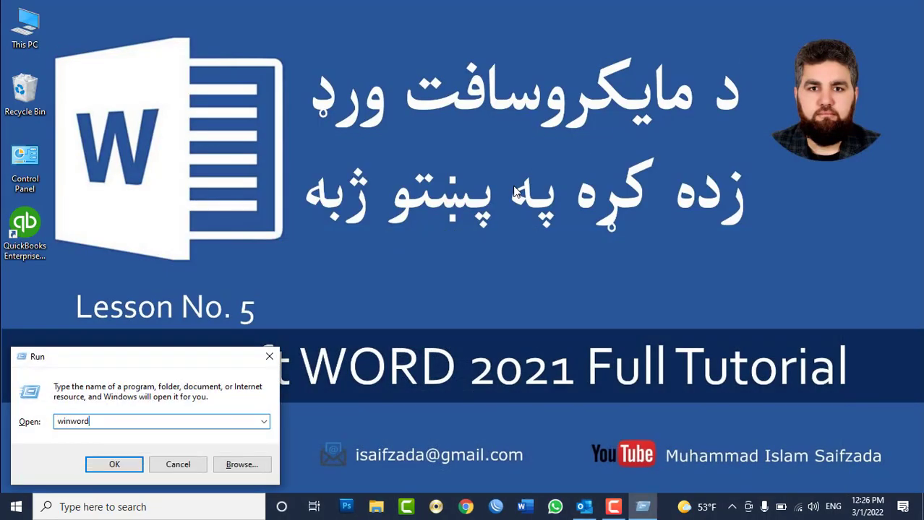
key("Return")
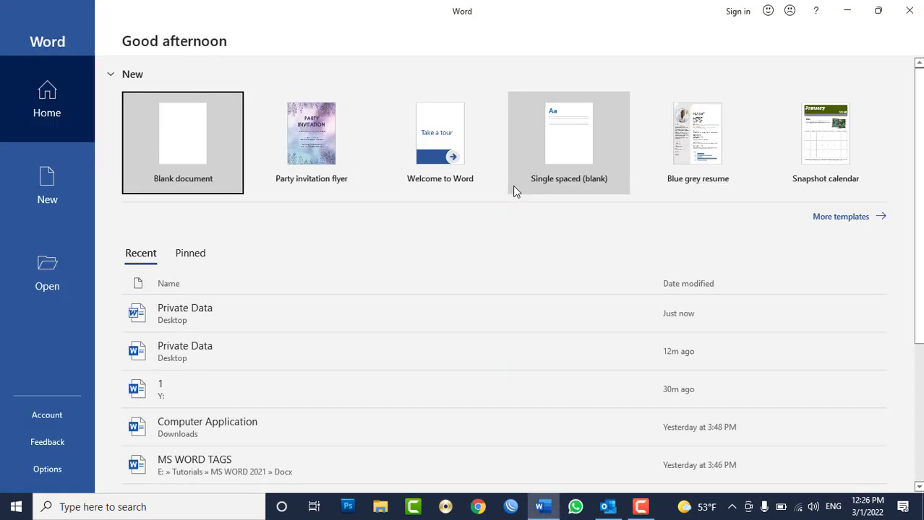
Create a blank document with five =rand() sample paragraphs and show its Export screen
left_click(515, 190)
type("=rand")
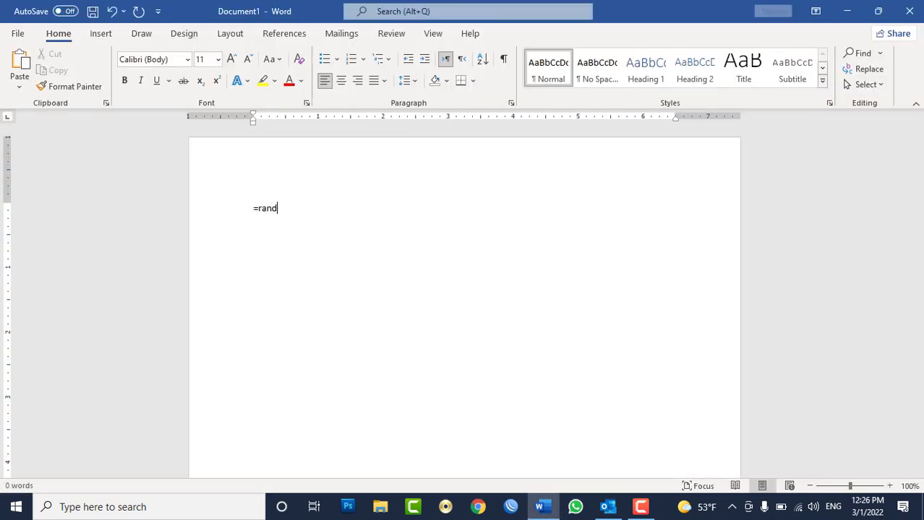
type("()")
key("Return")
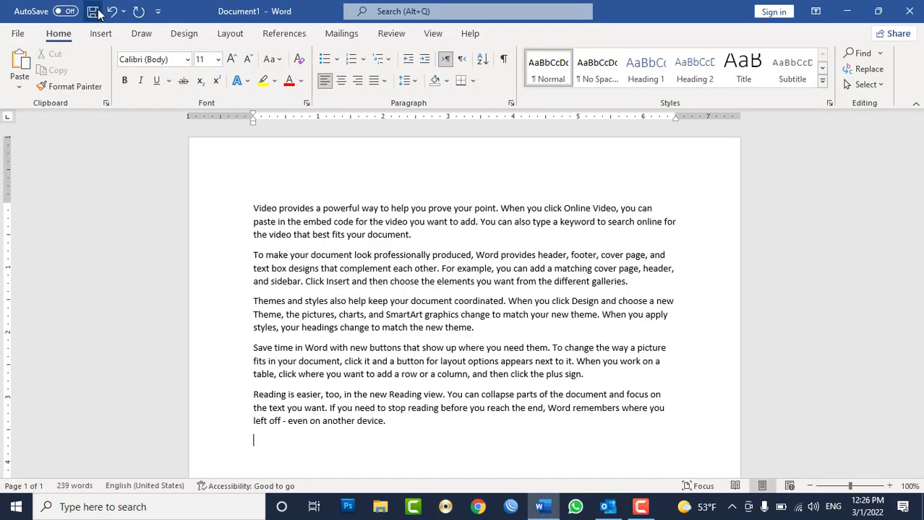
left_click(20, 34)
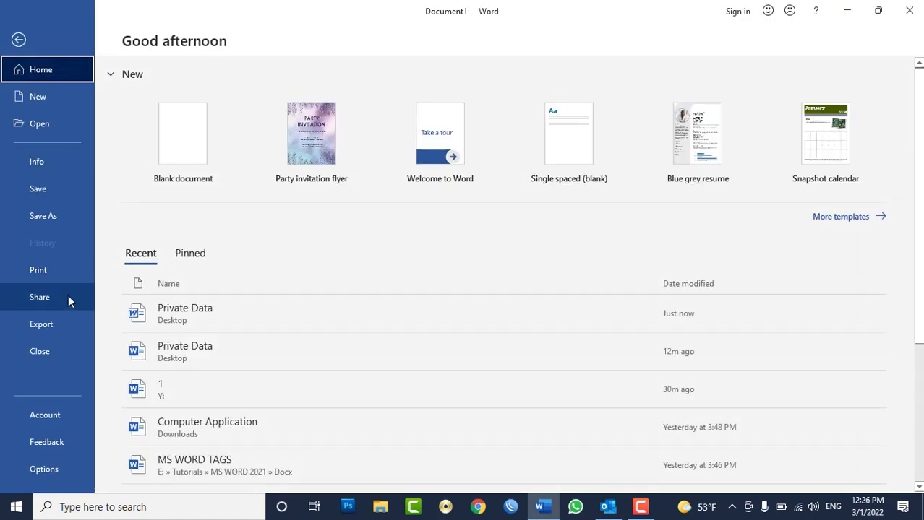
left_click(75, 324)
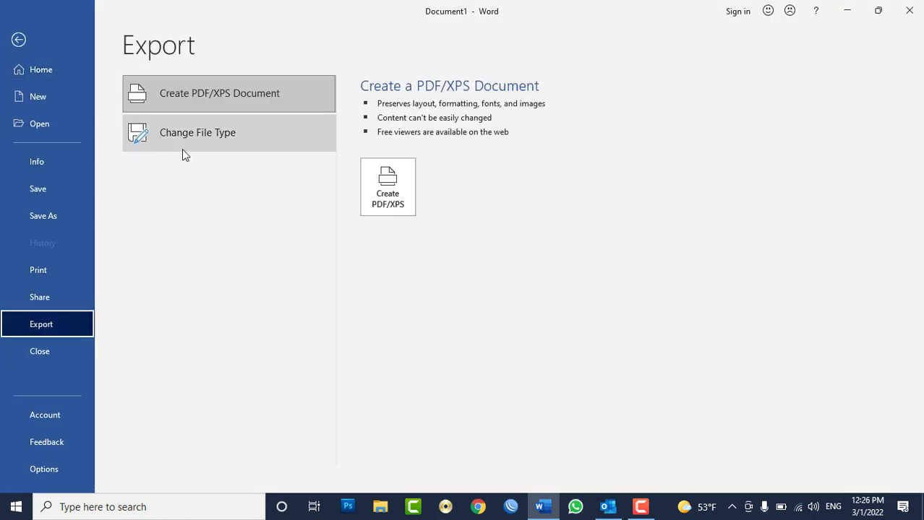
Open Publish as PDF or XPS with Desktop as destination, view its Options, then close it
left_click(195, 133)
left_click(207, 90)
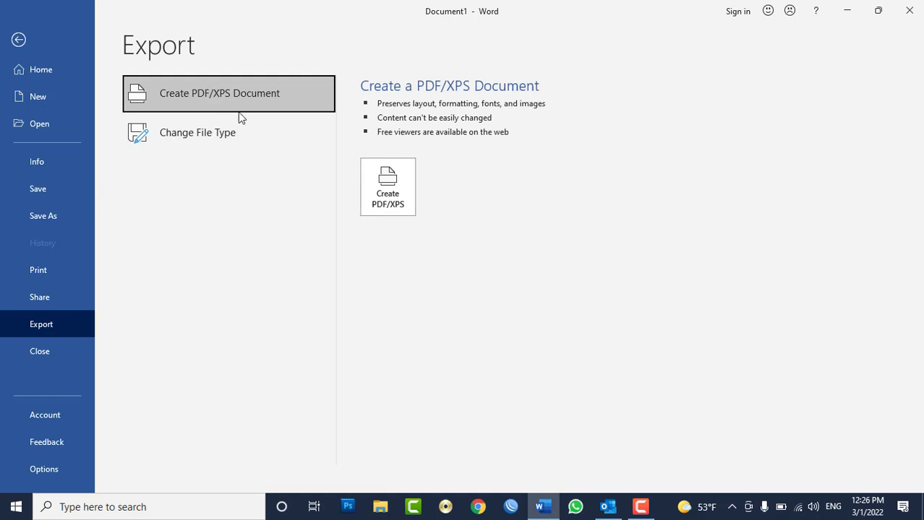
left_click(391, 189)
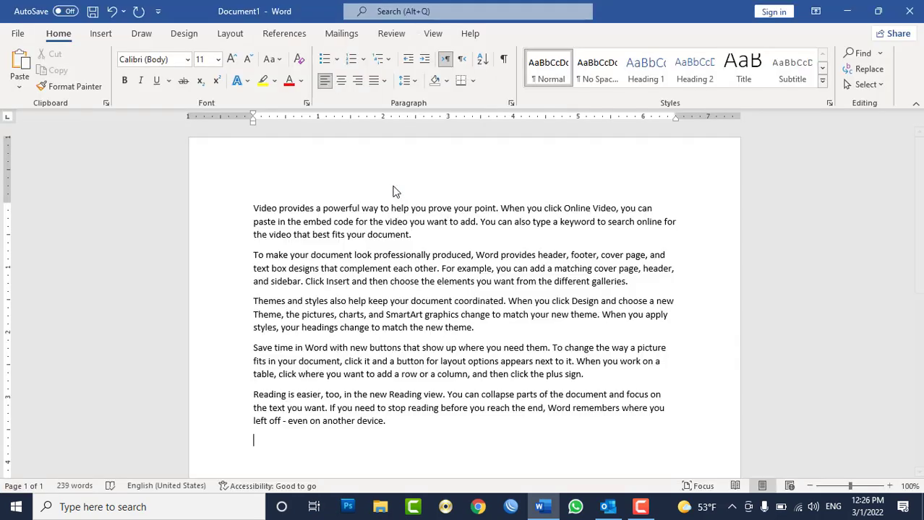
scroll(72, 137, "up", 3)
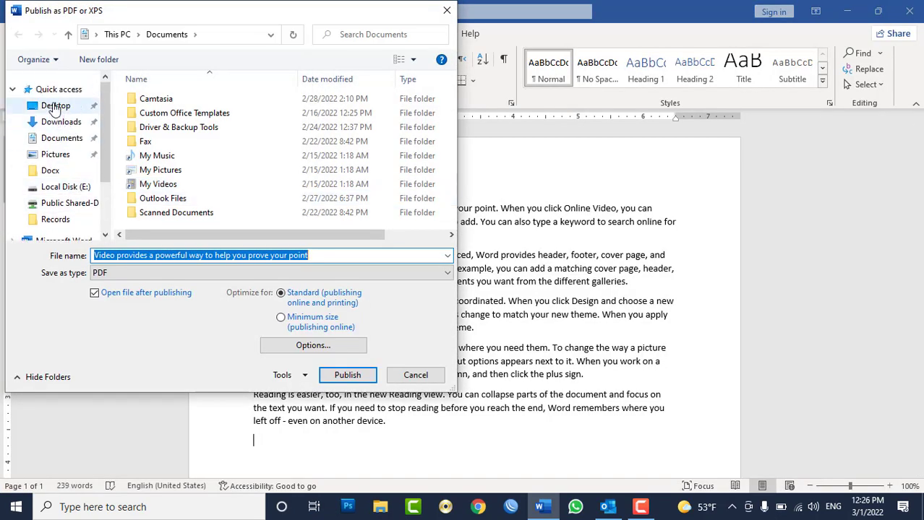
left_click(55, 106)
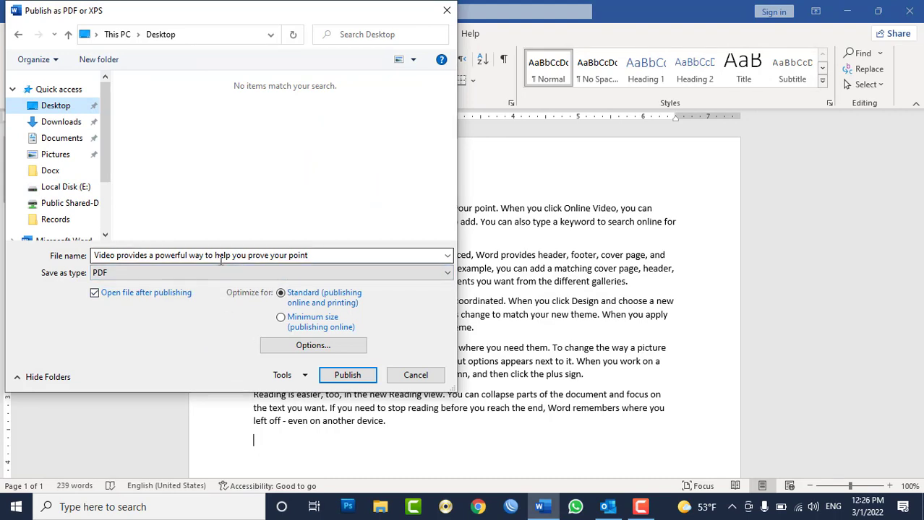
left_click(275, 353)
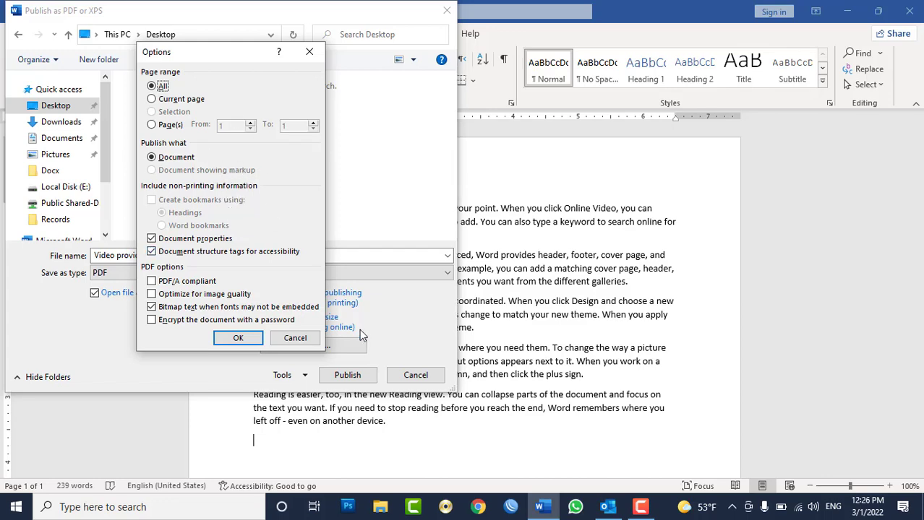
left_click(300, 338)
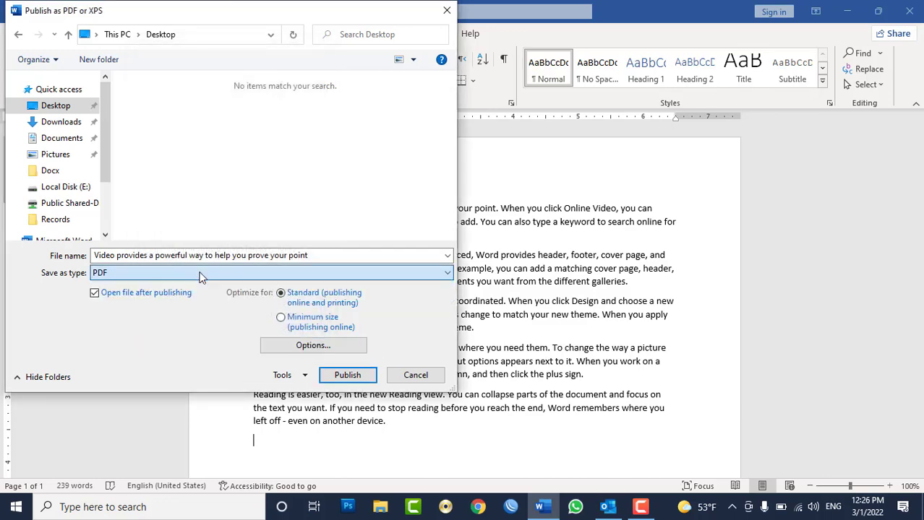
key("Escape")
left_click(14, 34)
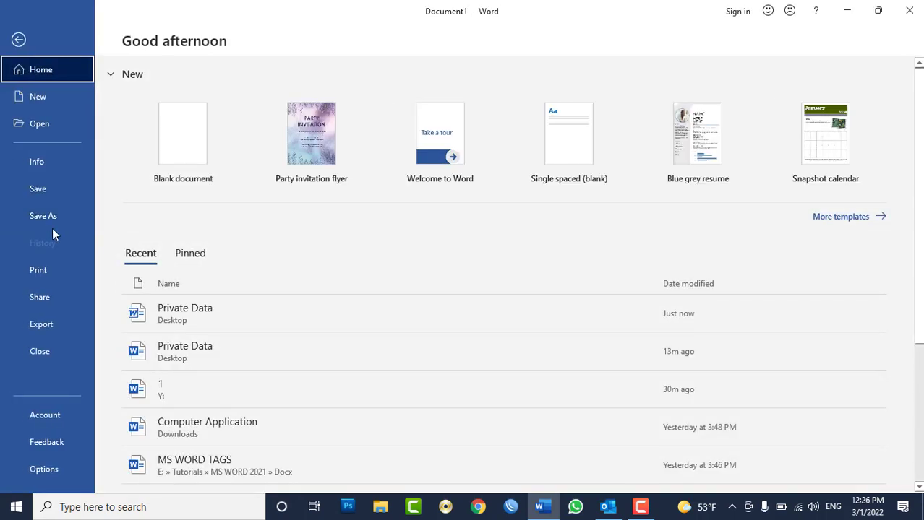
Open Save As on the Desktop and check Tools > General Options without changes
left_click(45, 217)
left_click(194, 227)
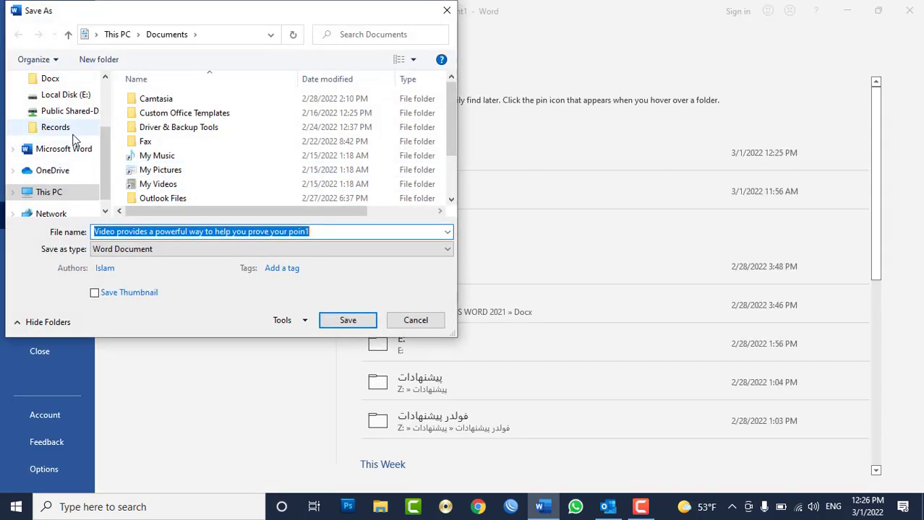
scroll(21, 134, "up", 2)
left_click(50, 78)
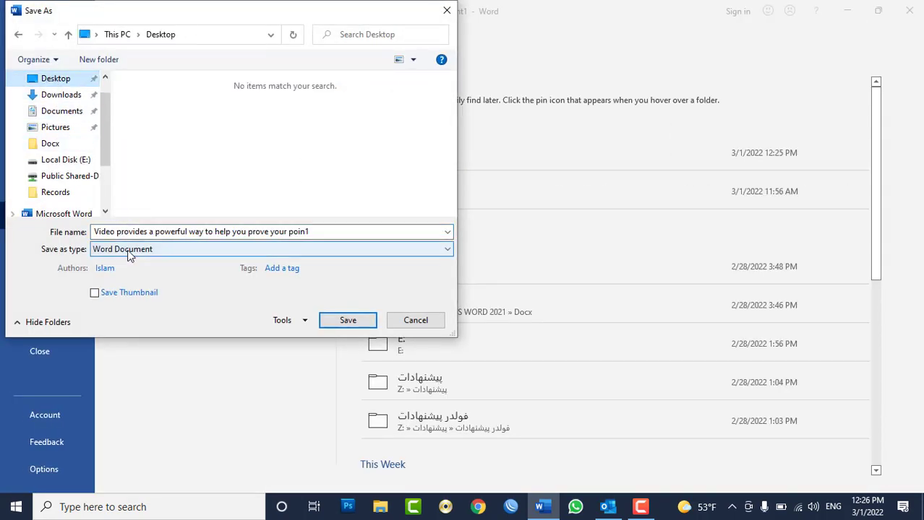
left_click(283, 323)
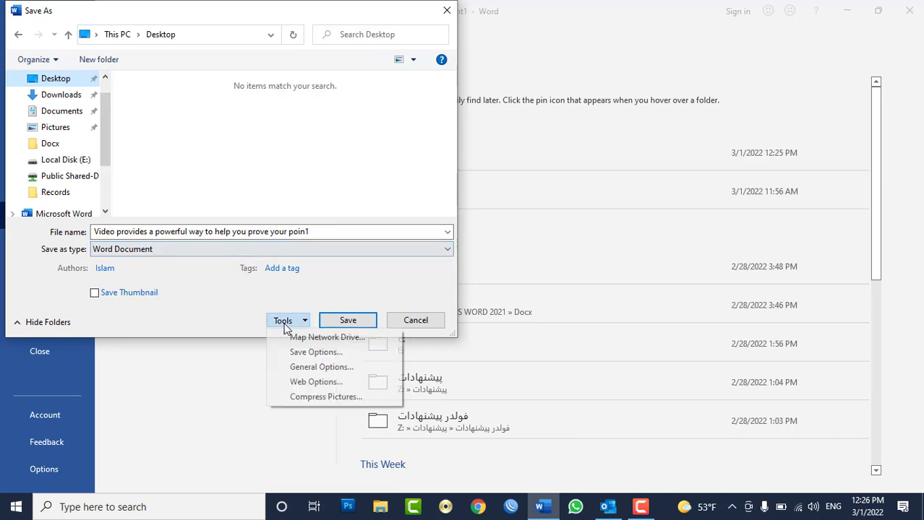
left_click(310, 367)
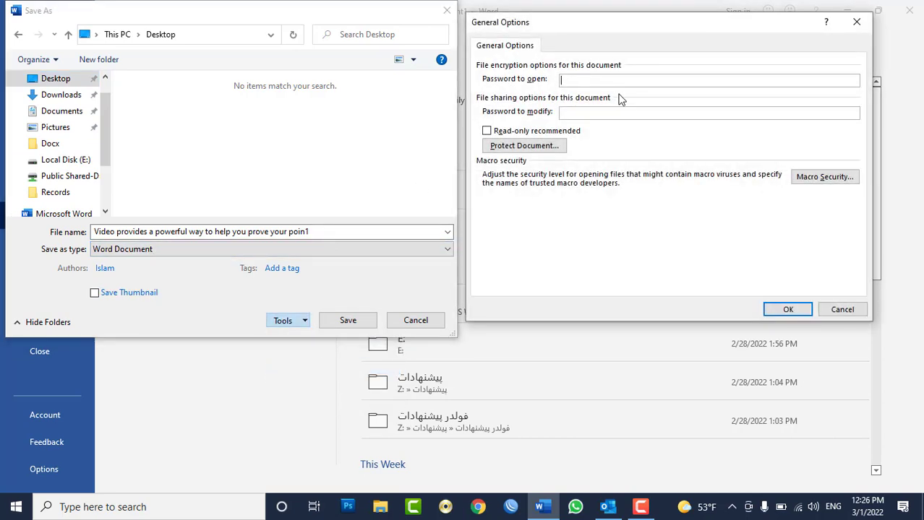
left_click(842, 309)
Set the save type to PDF, view its Options, then cancel without saving
left_click(239, 249)
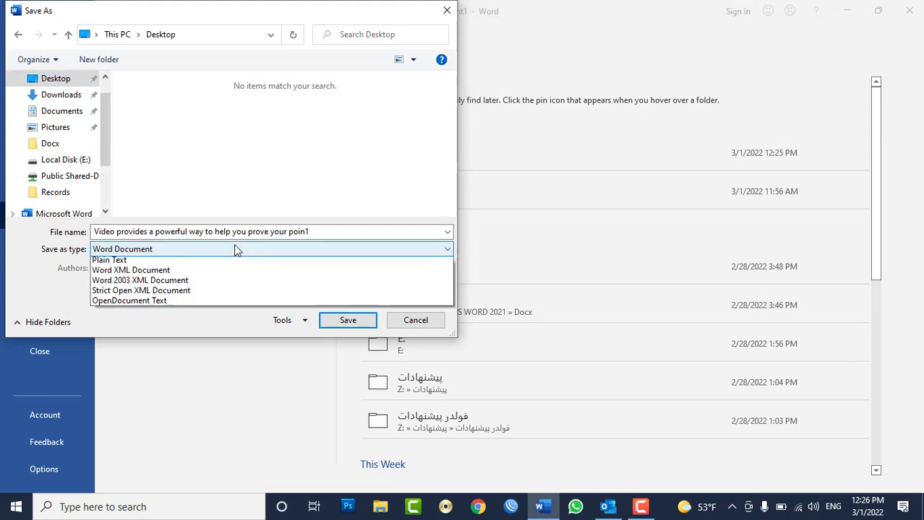
left_click(318, 322)
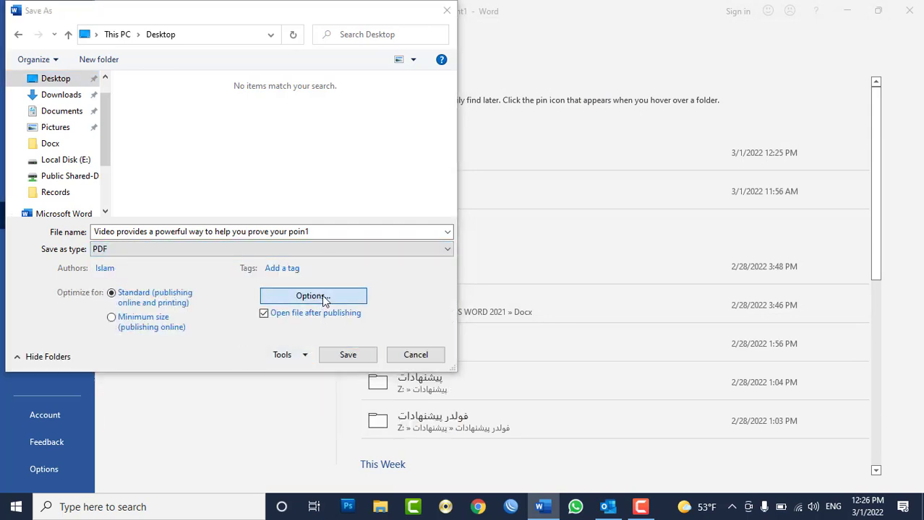
left_click(313, 296)
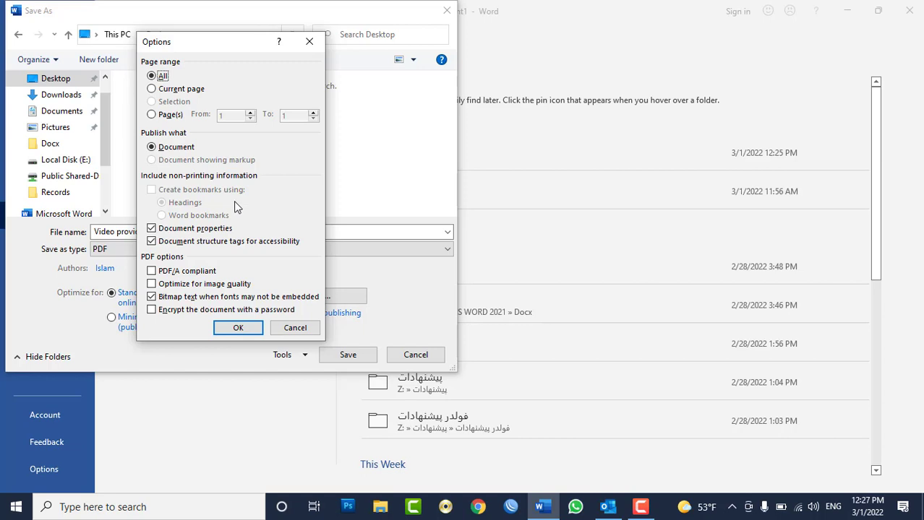
left_click(296, 326)
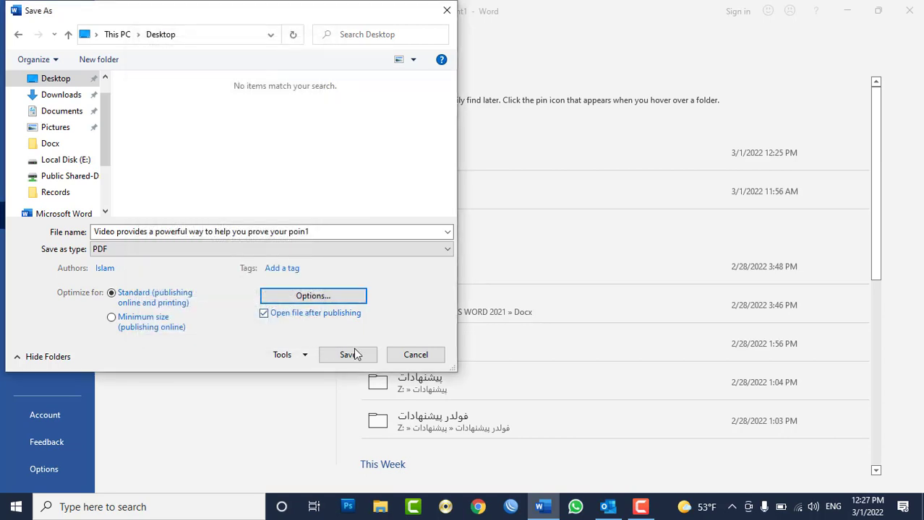
left_click(415, 355)
key("Escape")
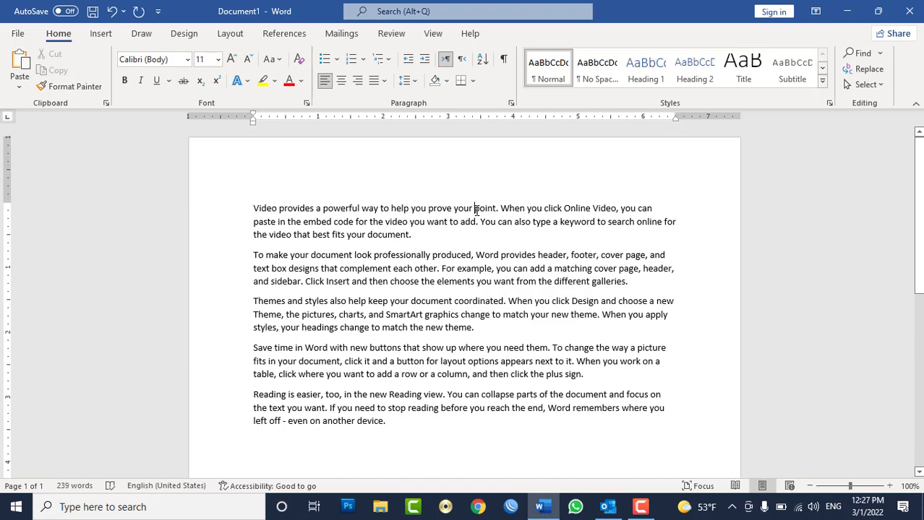
triple_click(475, 209)
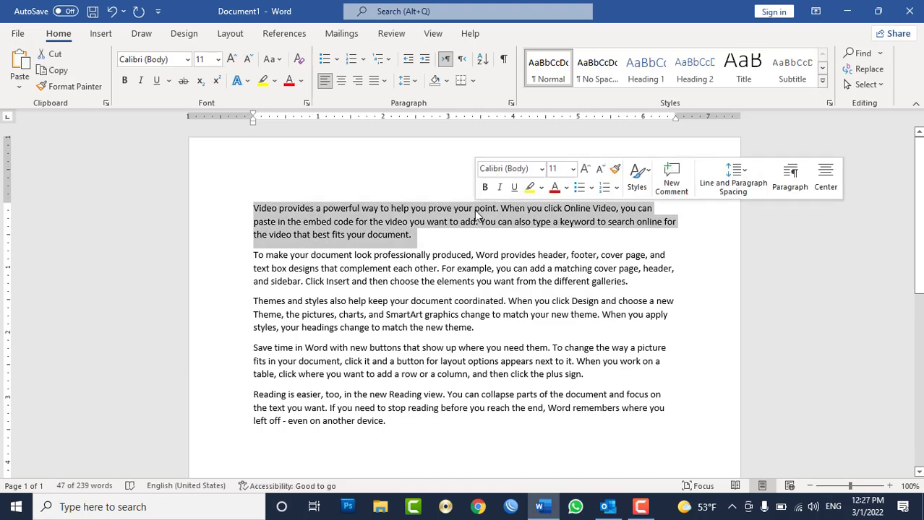
left_click(440, 237)
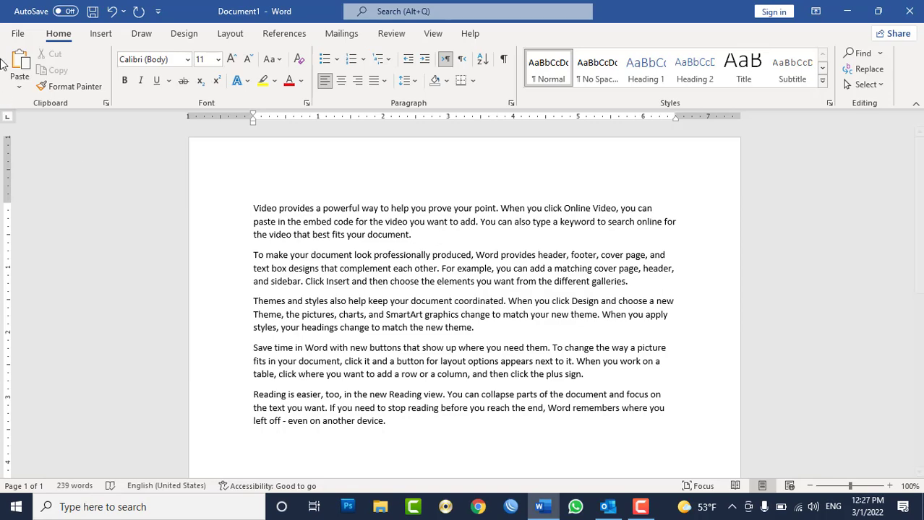
Look at the Export choices, then close the sample document without saving changes
left_click(17, 33)
left_click(48, 327)
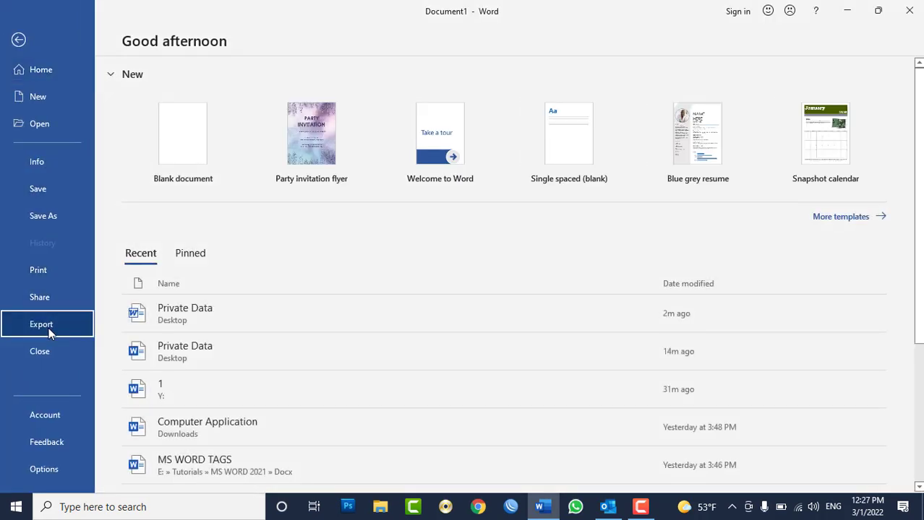
left_click(19, 39)
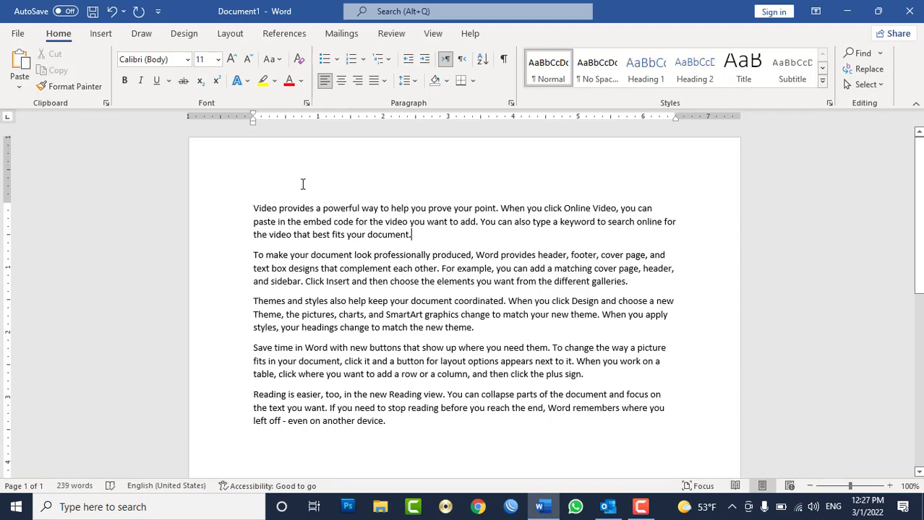
key("ctrl+w")
key("n")
Try opening the recent Private Data file, dismiss the file-not-found error, and return to File
left_click(19, 31)
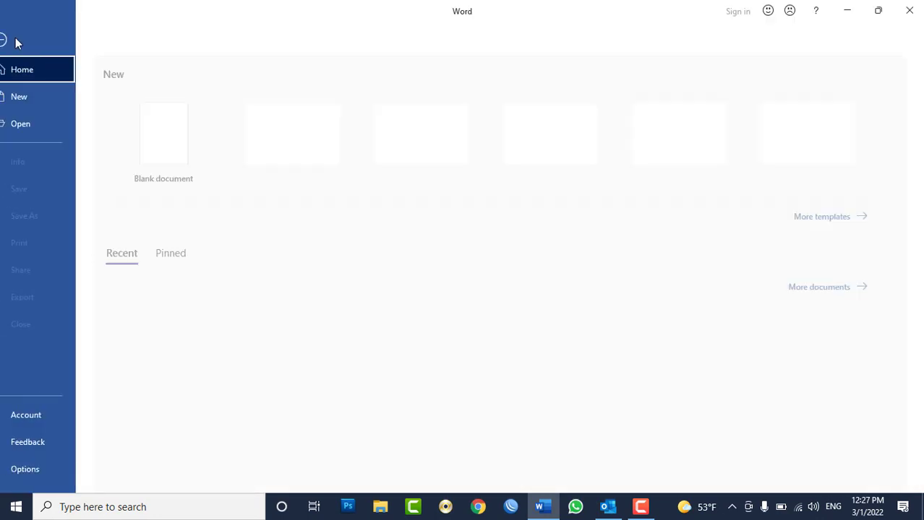
left_click(62, 127)
mouse_move(424, 208)
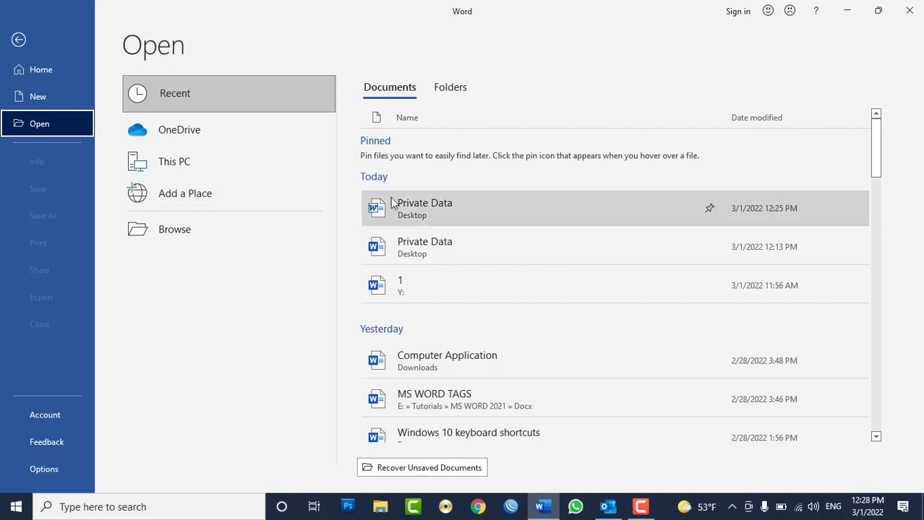
left_click(443, 209)
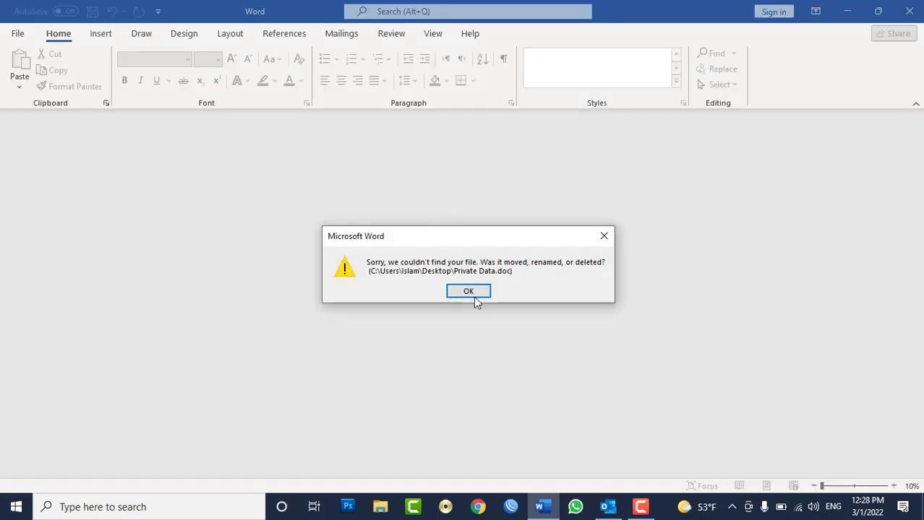
left_click(471, 293)
left_click(17, 34)
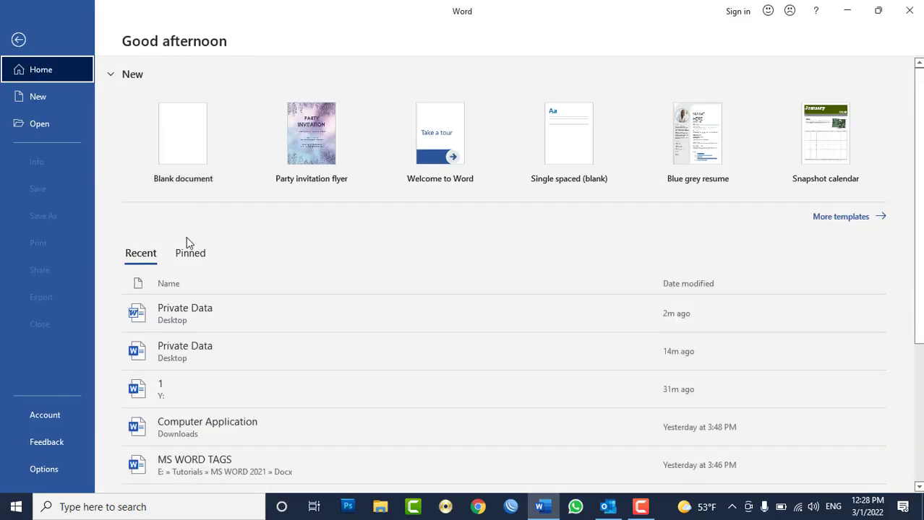
Open the MS WORD TAGS document from the recent list, then close it via File > Close
scroll(289, 376, "down", 2)
left_click(252, 405)
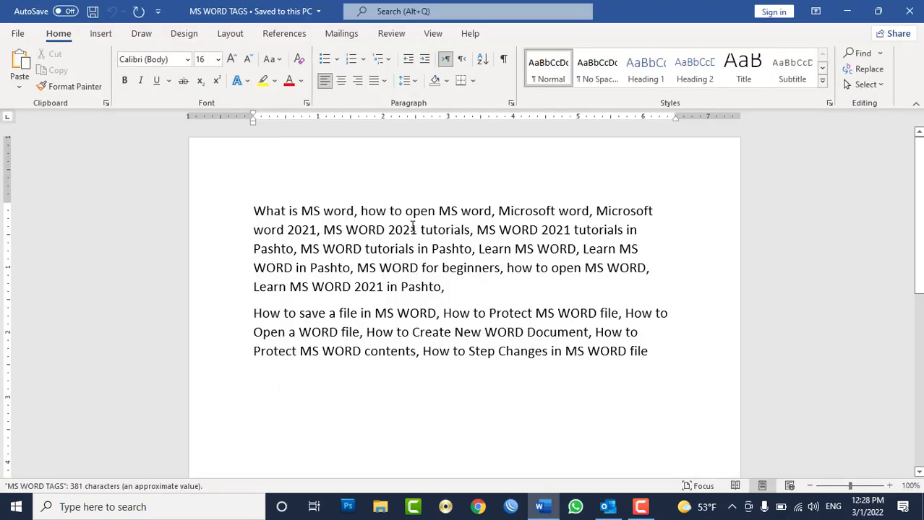
left_click(18, 34)
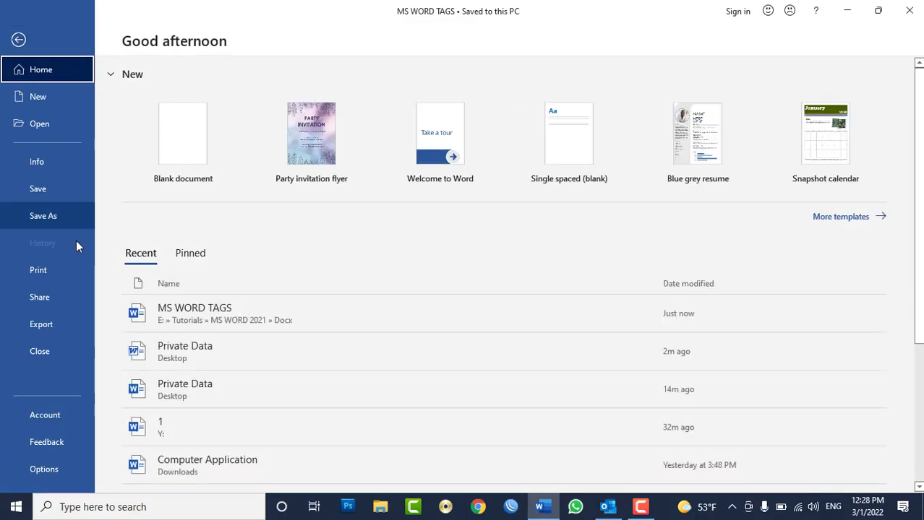
left_click(46, 352)
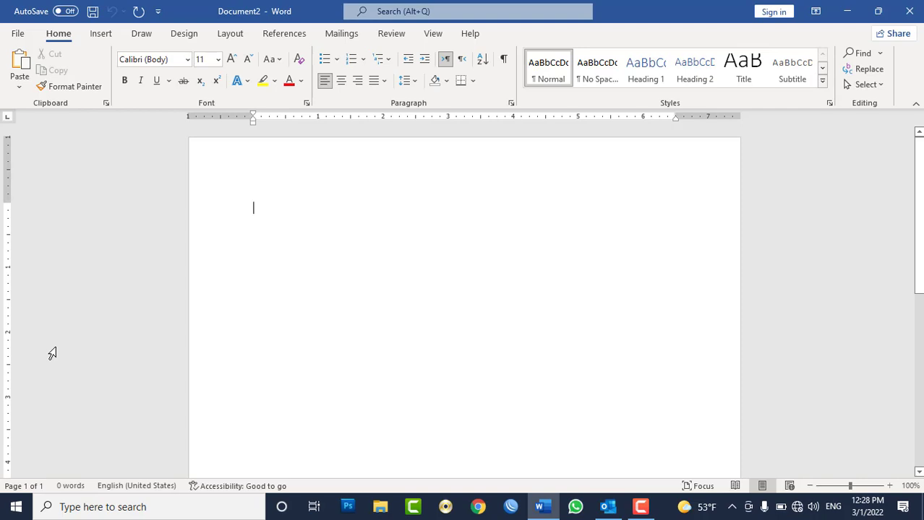
Close the blank document and relaunch Word with Win+R to start a new blank Document1
key("ctrl+w")
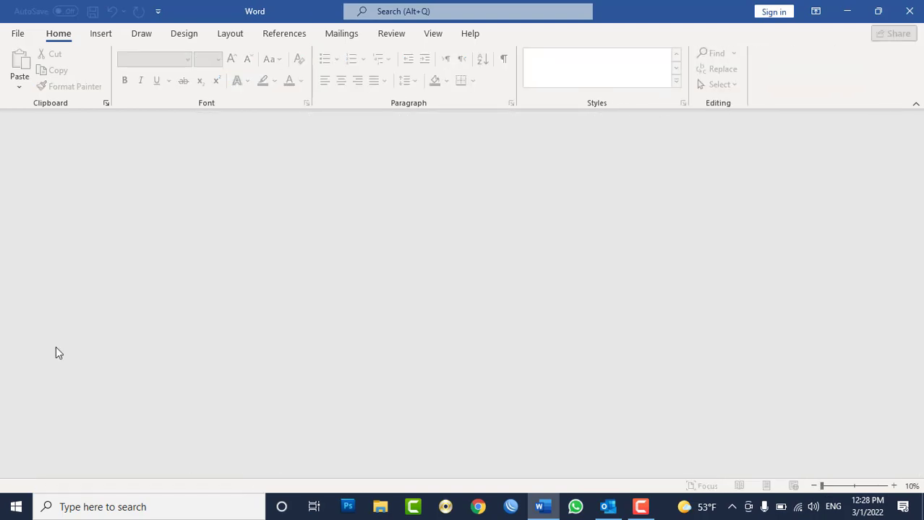
key("ctrl+n")
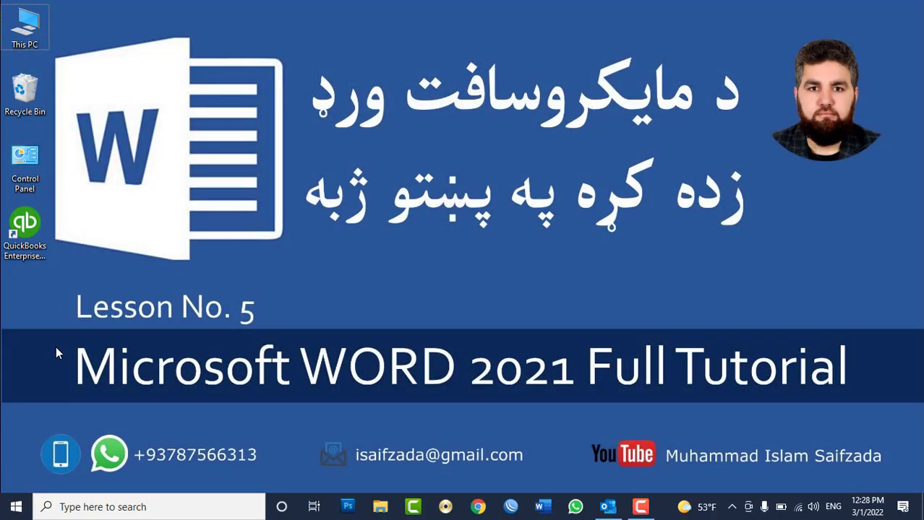
key("super+r")
key("Return")
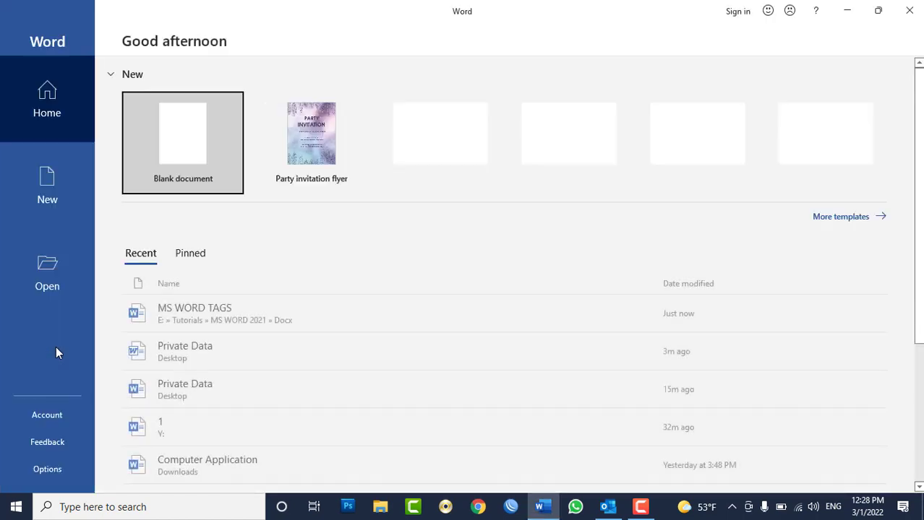
key("Escape")
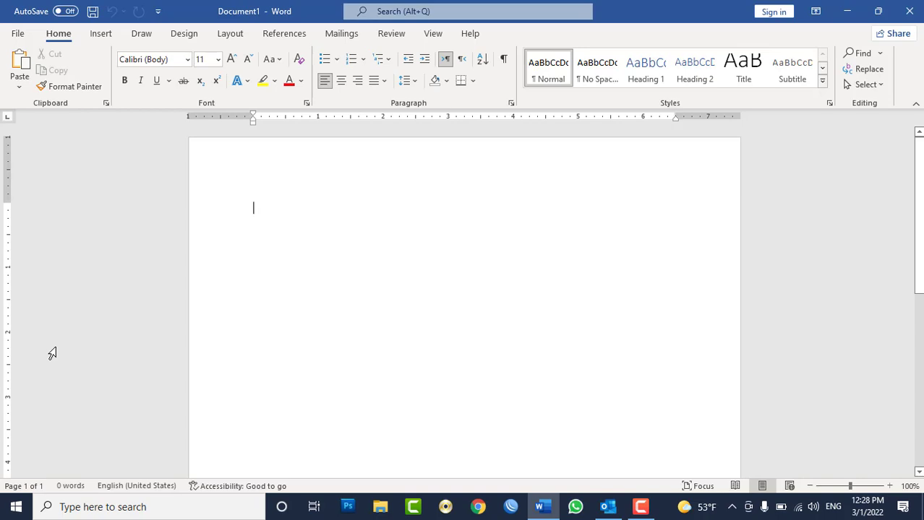
Show the Account page listing Office LTSC Professional Plus 2021, Version 2201
left_click(18, 34)
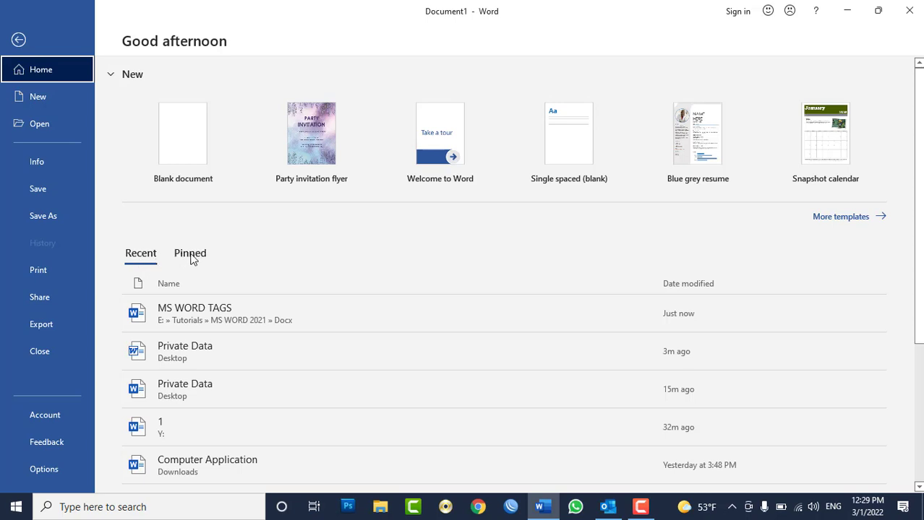
left_click(40, 416)
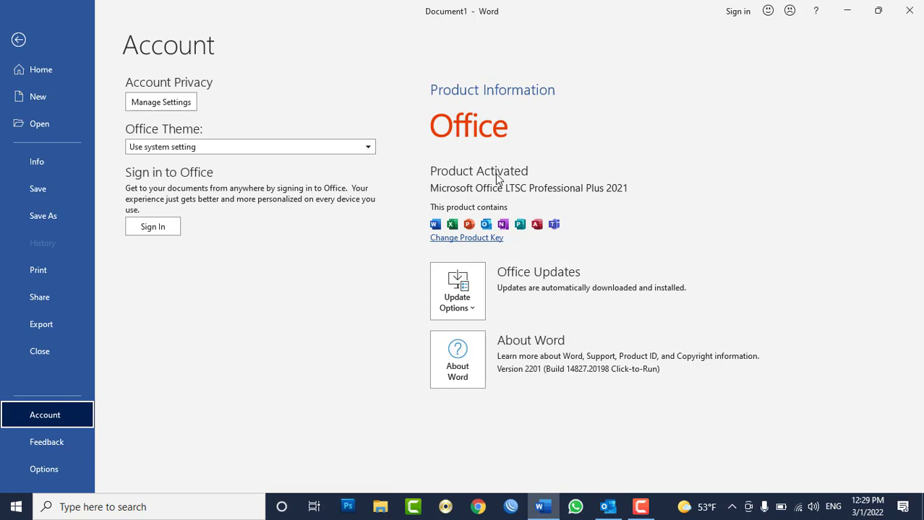
left_click(474, 303)
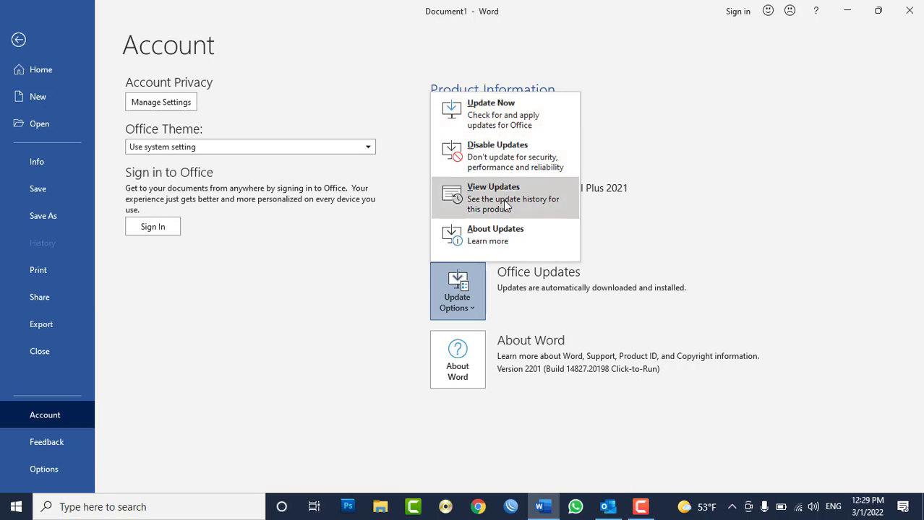
left_click(666, 145)
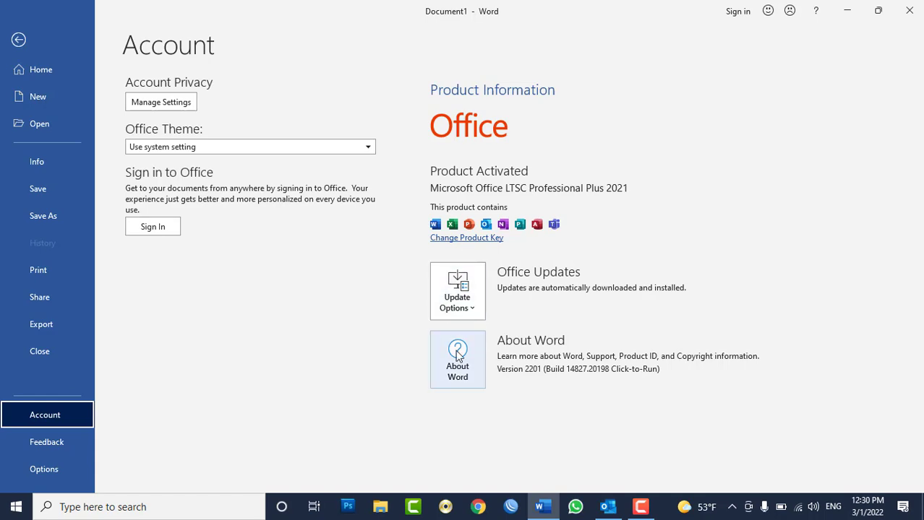
Check Word's version and licence details, then go to the Feedback page with Smile, Frown and Suggestion
left_click(470, 371)
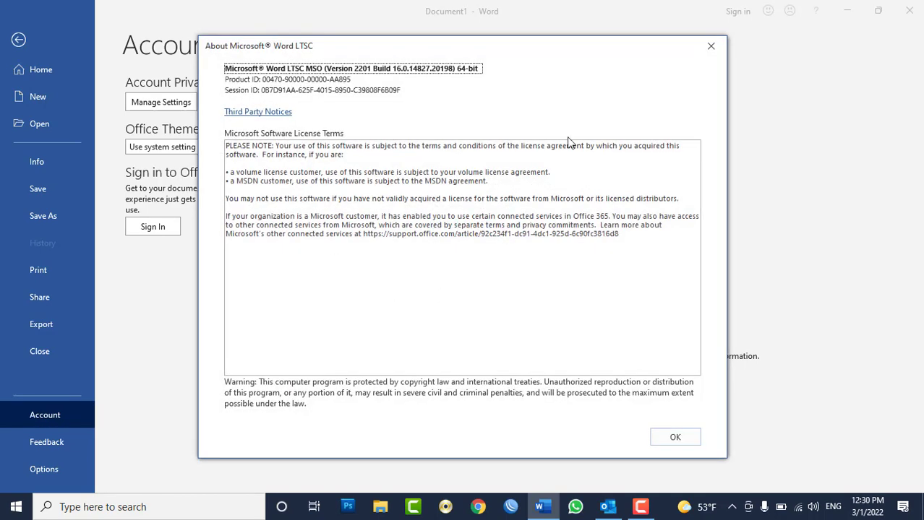
left_click(671, 435)
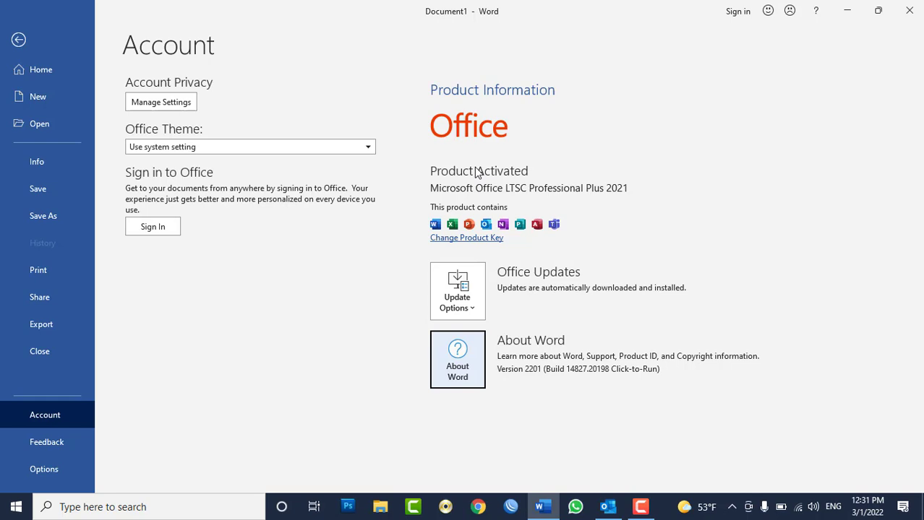
left_click(47, 443)
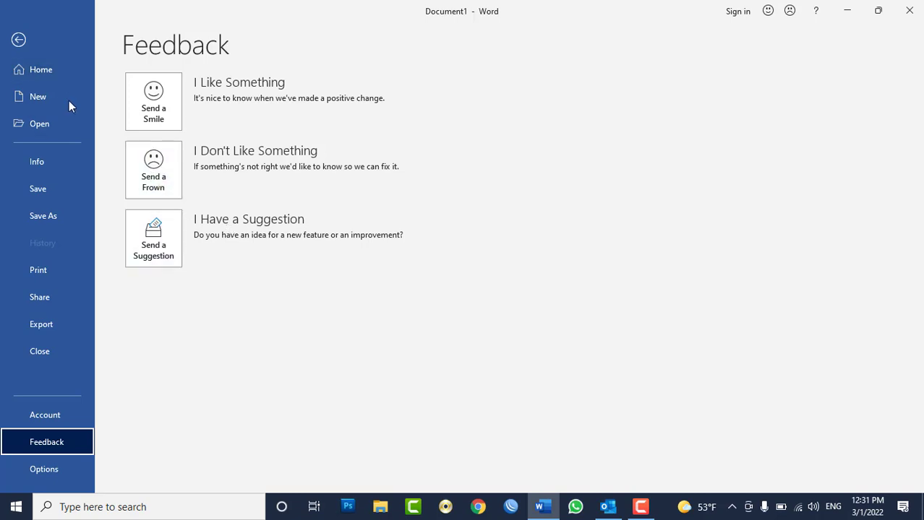
Browse the Display, Proofing, Save, Language, Accessibility and Advanced categories in Word Options, then close it
left_click(43, 470)
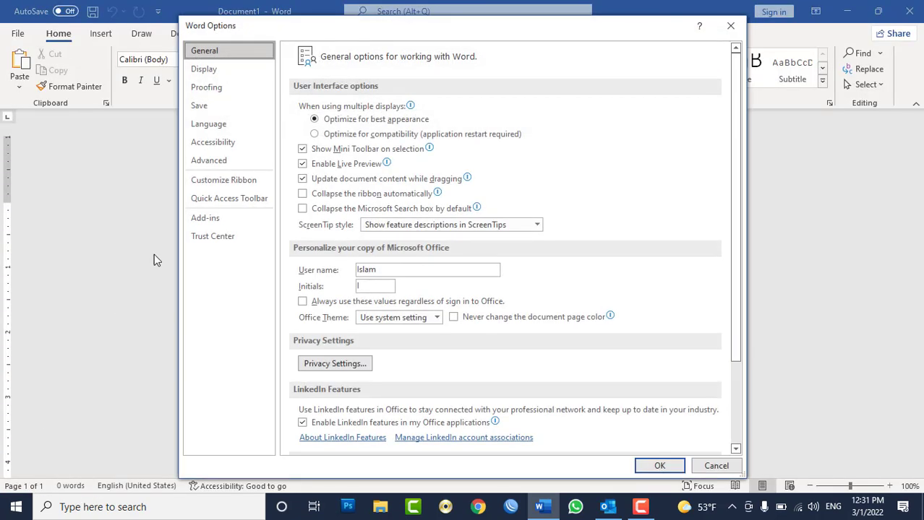
left_click(205, 71)
left_click(207, 88)
left_click(199, 107)
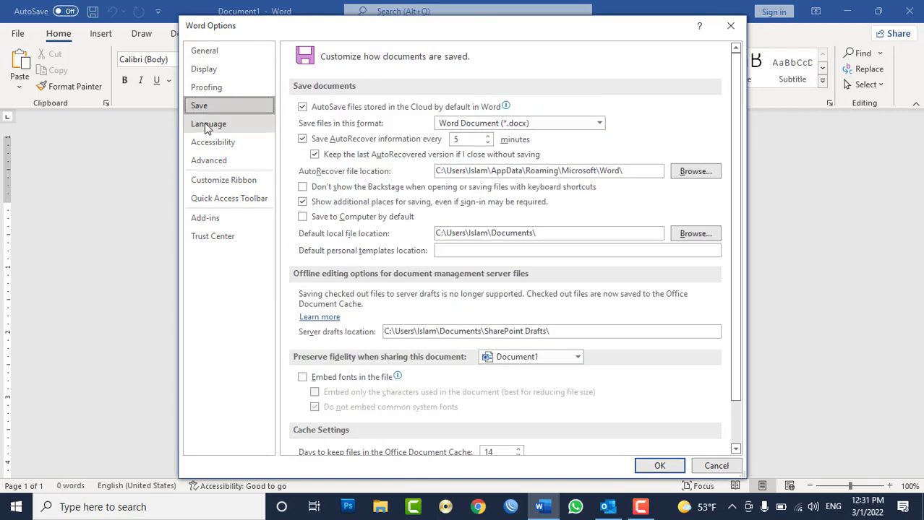
left_click(206, 124)
left_click(211, 142)
left_click(213, 162)
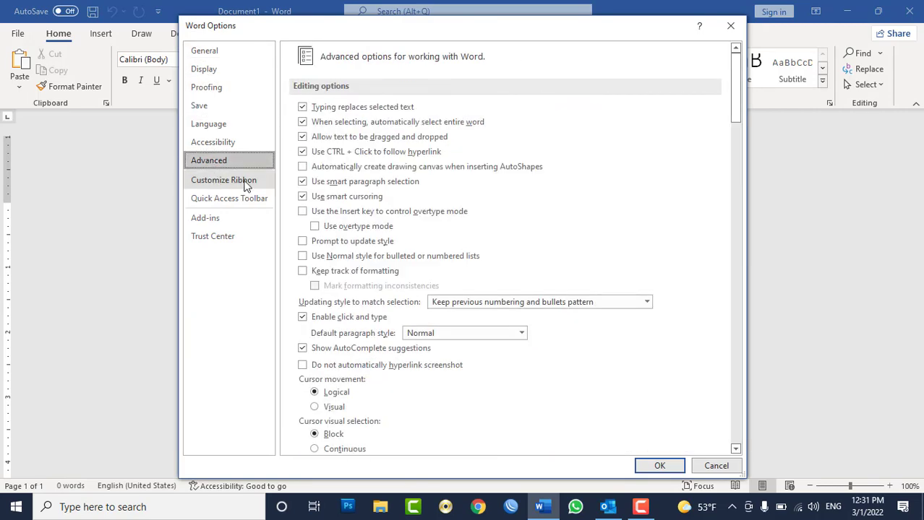
left_click(233, 123)
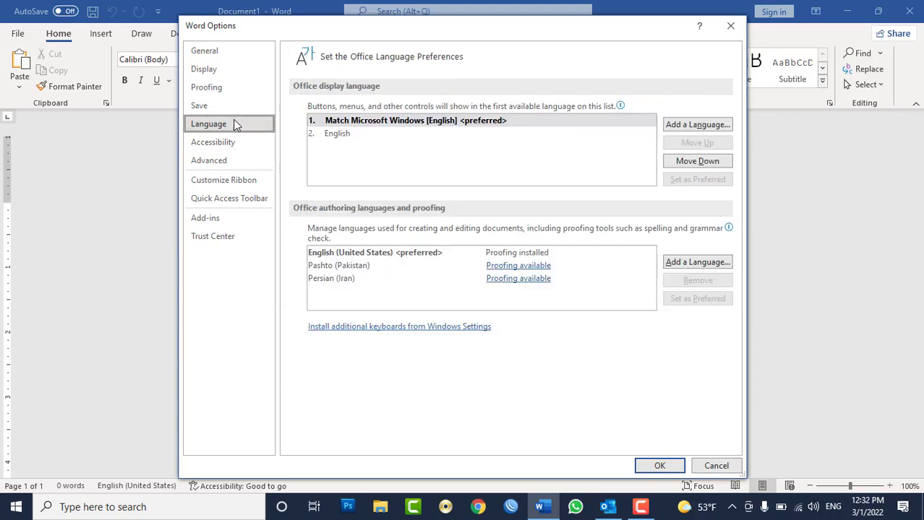
left_click(715, 465)
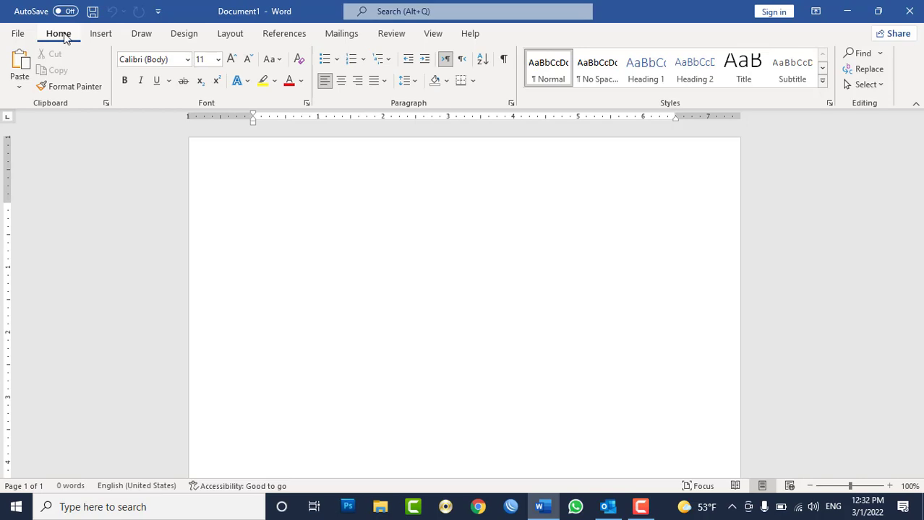
Enter =rand() to generate five sample paragraphs totalling 239 words
type("=")
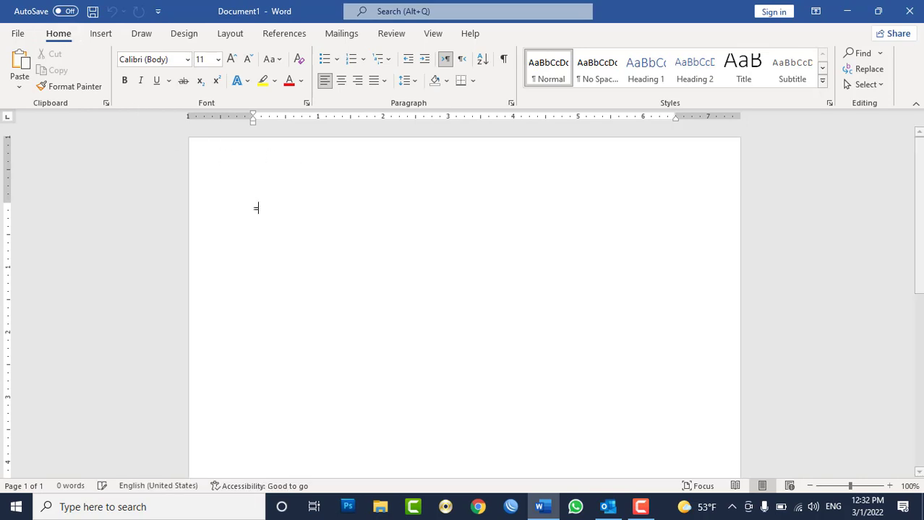
type("rand()")
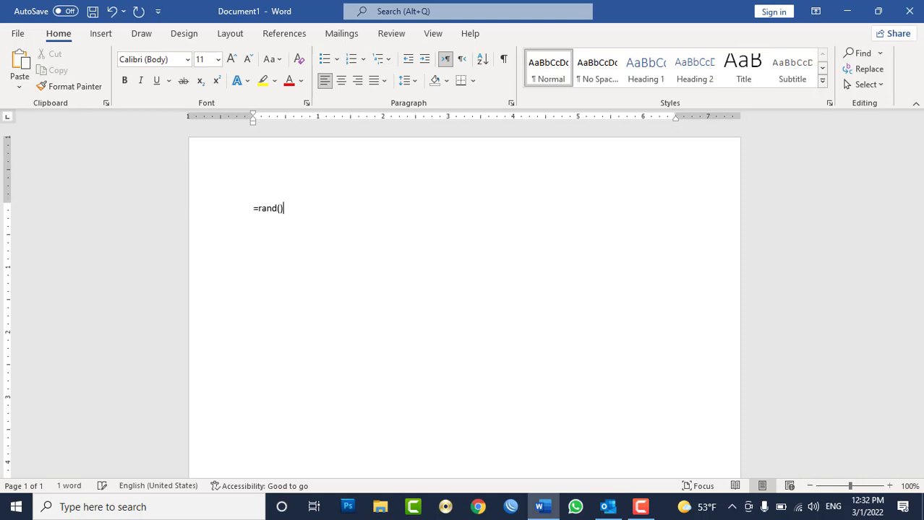
key("Return")
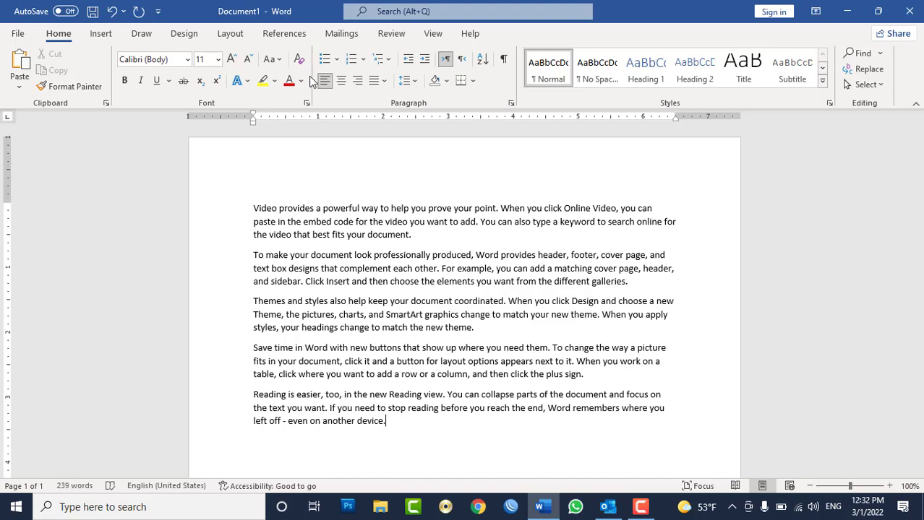
Make the 'Video provides' paragraph bold at 14 pt, leaving the rest plain
left_click_drag(413, 235, 263, 211)
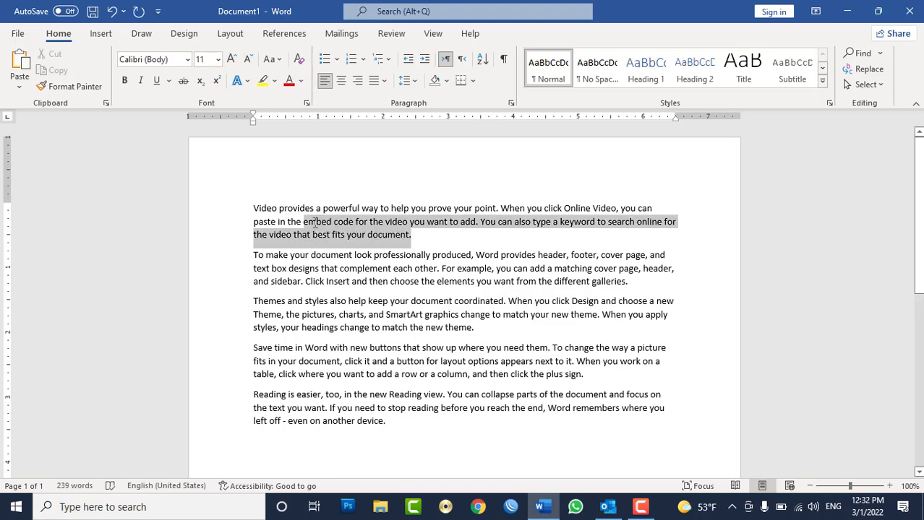
left_click(124, 80)
left_click(231, 59)
left_click(231, 59)
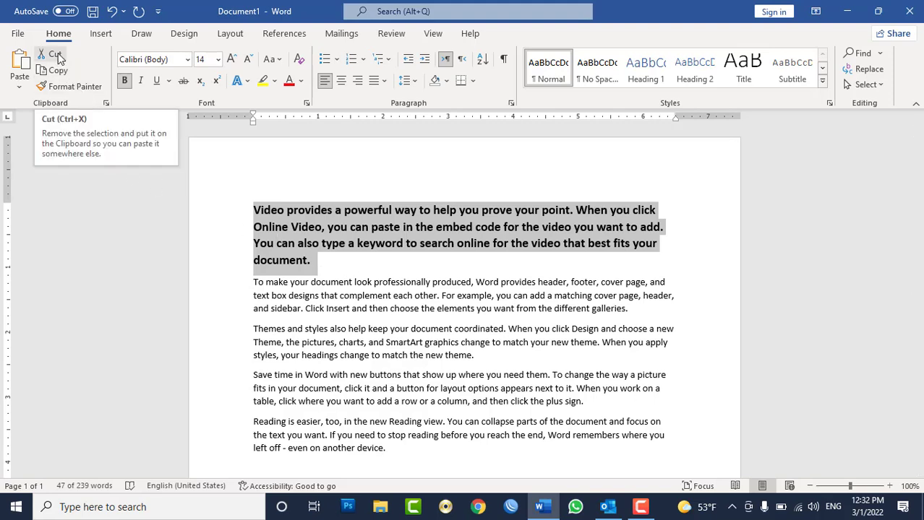
left_click(318, 265)
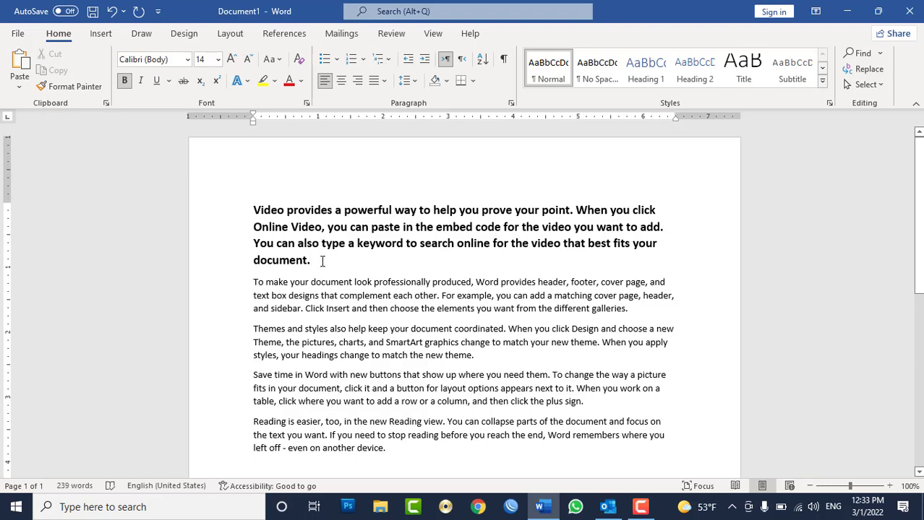
Cut the bold 'Video provides' paragraph and paste it on a new line after 'Reading is easier'
left_click_drag(321, 261, 253, 210)
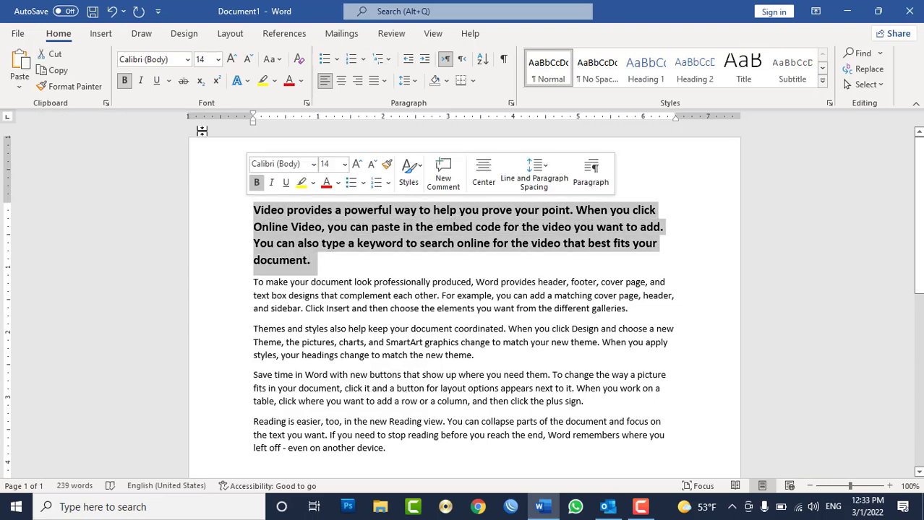
left_click(58, 57)
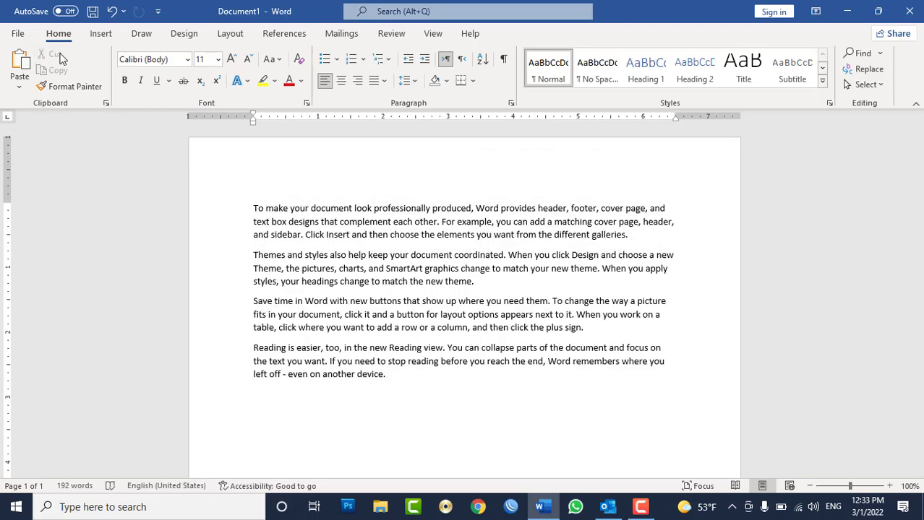
left_click(629, 236)
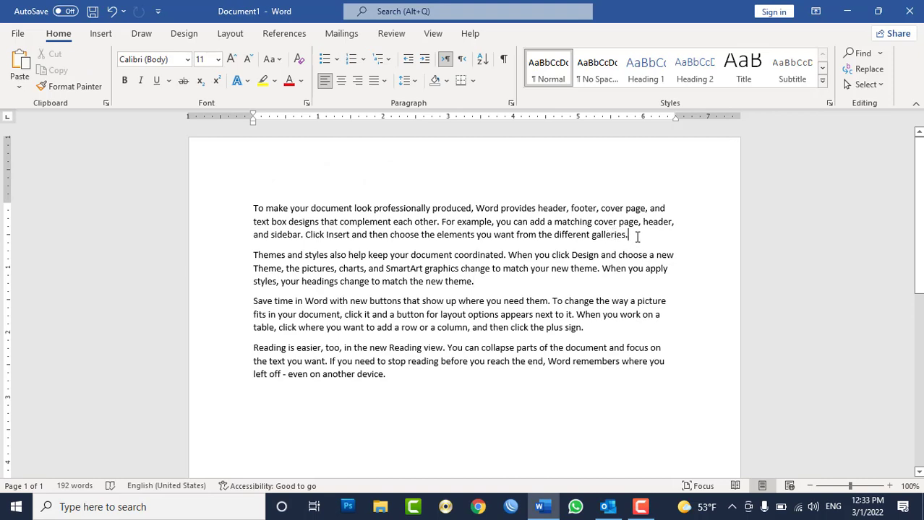
left_click(456, 384)
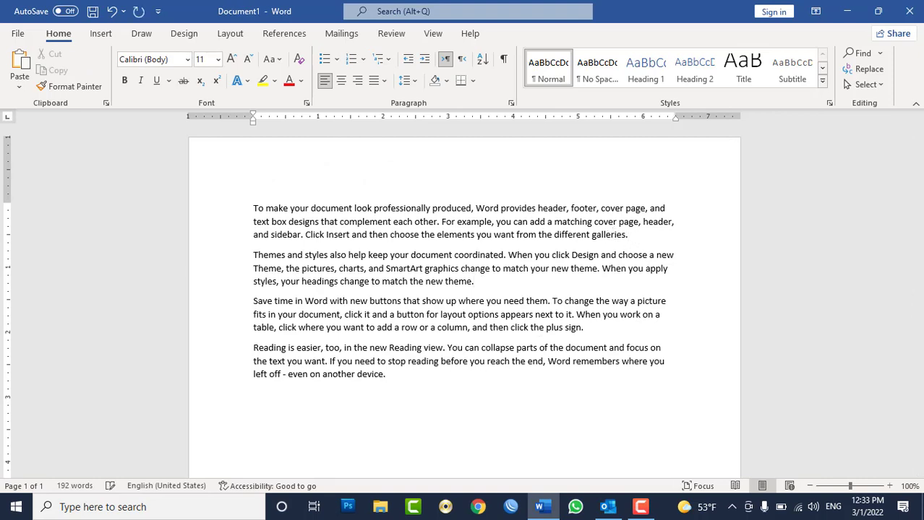
key("Return")
left_click(23, 64)
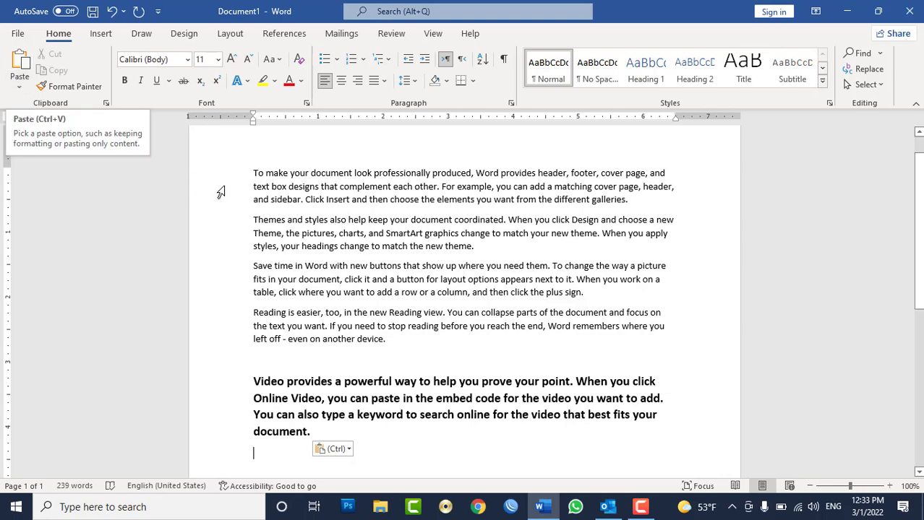
Add an empty line below the moved paragraph and remove the stray extra line
scroll(217, 192, "up", 1)
key("Return")
key("ctrl+v")
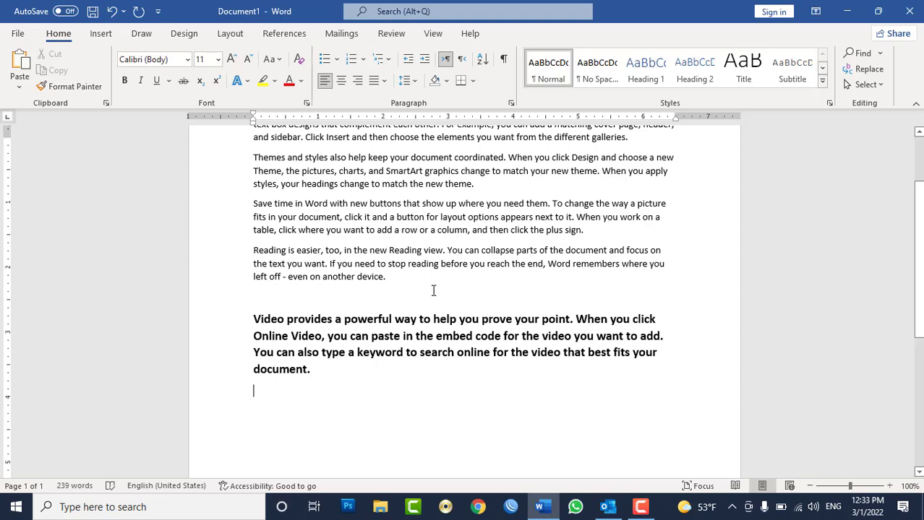
key("BackSpace")
scroll(448, 275, "up", 2)
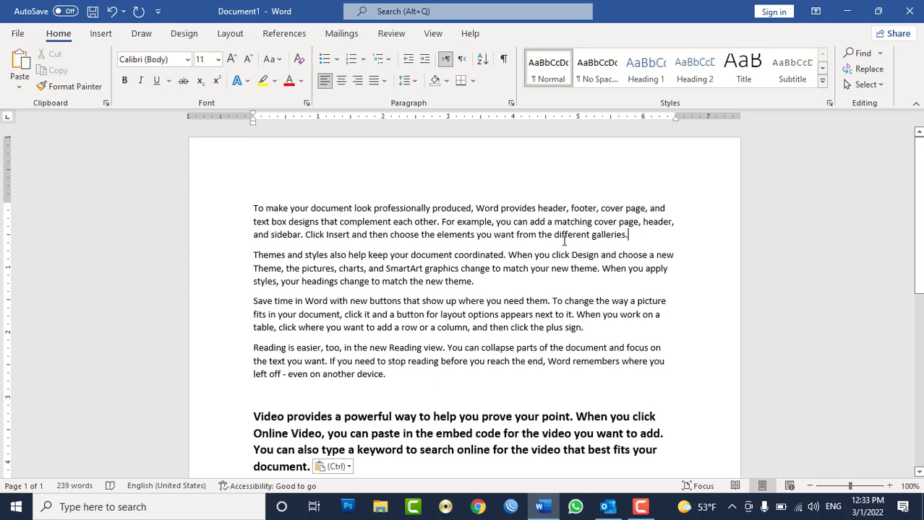
Copy the first four plain paragraphs and paste them after the bold paragraph, reaching 431 words
mouse_move(629, 235)
left_mouse_down()
mouse_move(303, 222)
mouse_move(246, 207)
left_mouse_up()
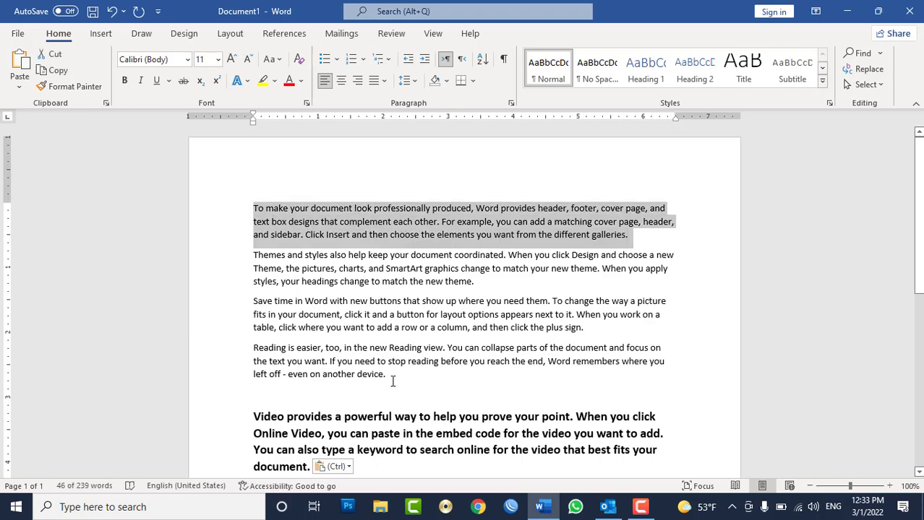
mouse_move(391, 375)
left_mouse_down()
mouse_move(239, 256)
mouse_move(234, 206)
left_mouse_up()
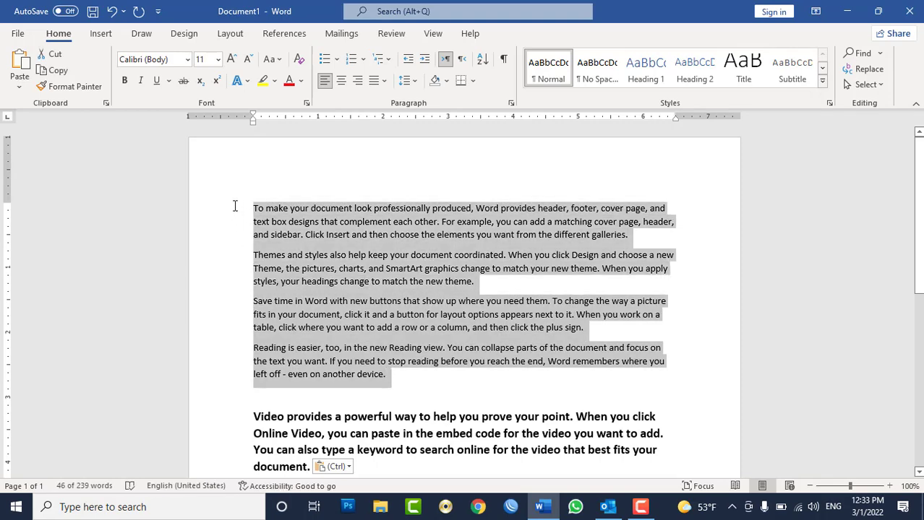
left_click(67, 65)
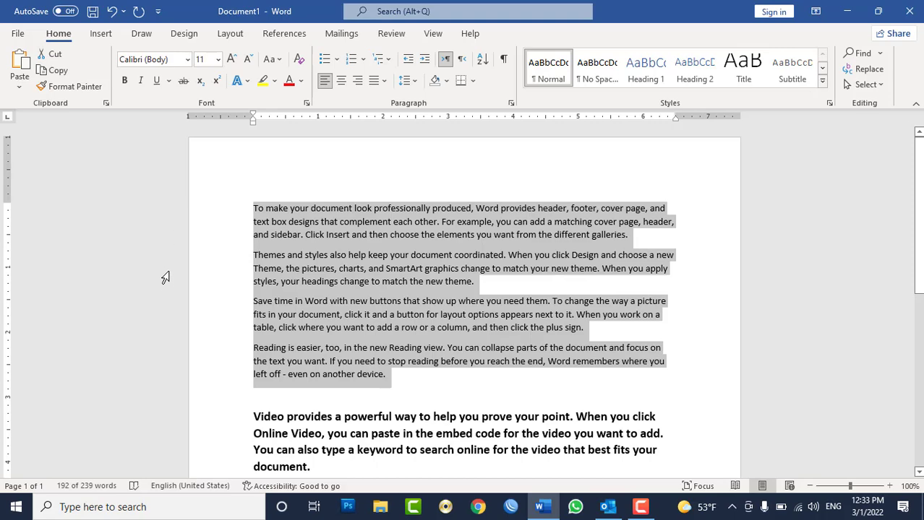
scroll(179, 290, "down", 3)
left_click(293, 363)
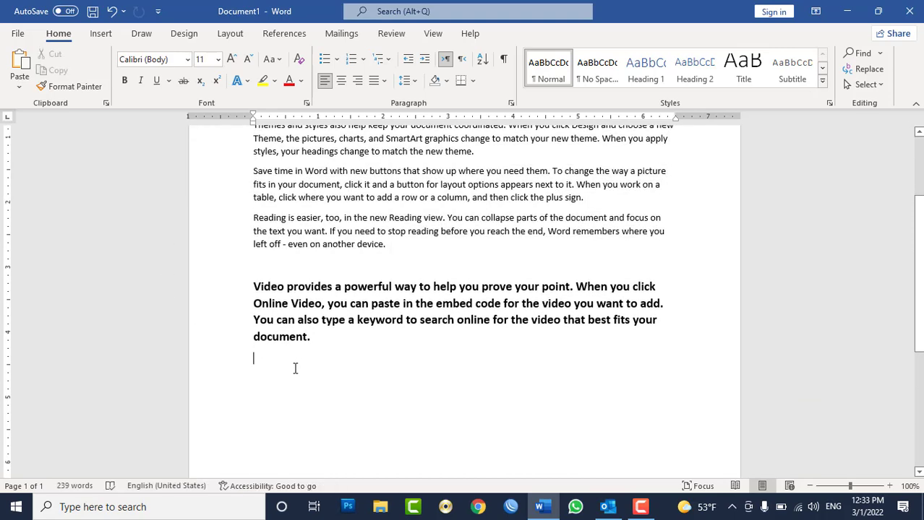
left_click(20, 62)
scroll(289, 217, "up", 3)
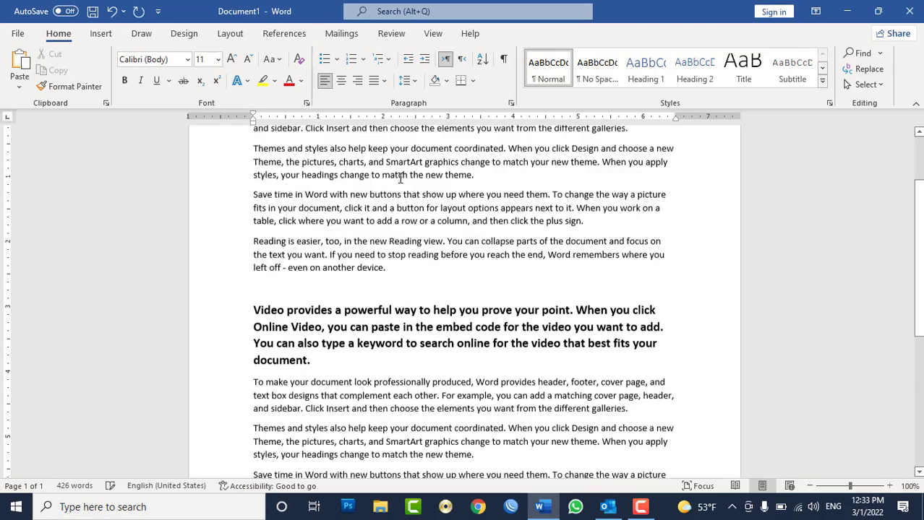
scroll(362, 188, "up", 3)
scroll(400, 178, "up", 3)
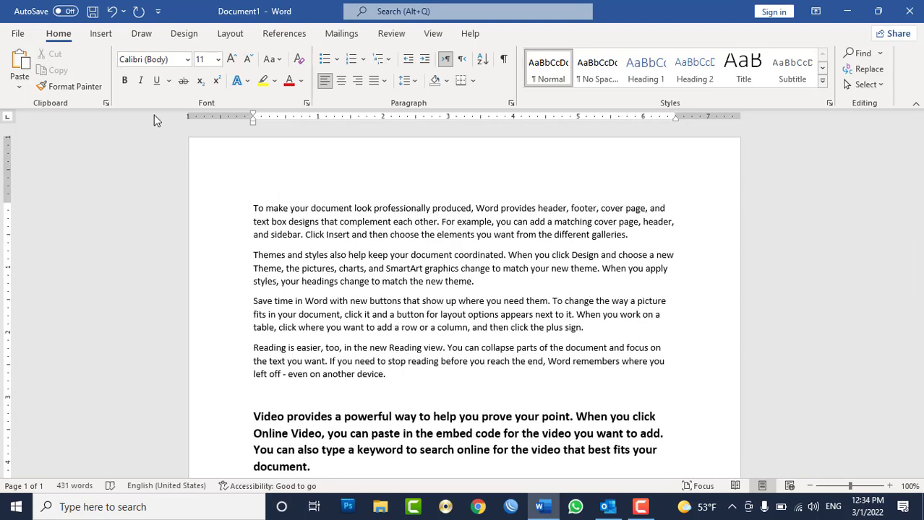
scroll(290, 249, "down", 2)
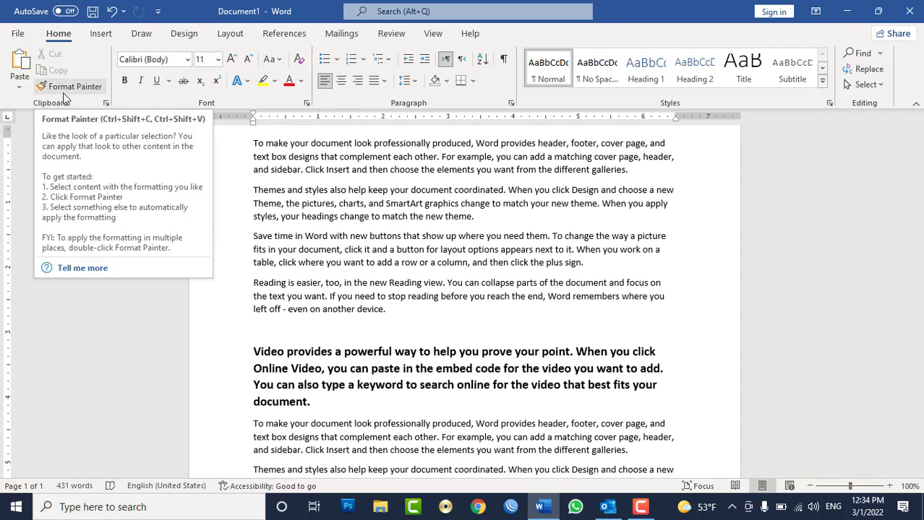
scroll(324, 290, "up", 1)
Color the bold 'Video provides' paragraph blue and underline it, then reselect it
scroll(324, 339, "down", 3)
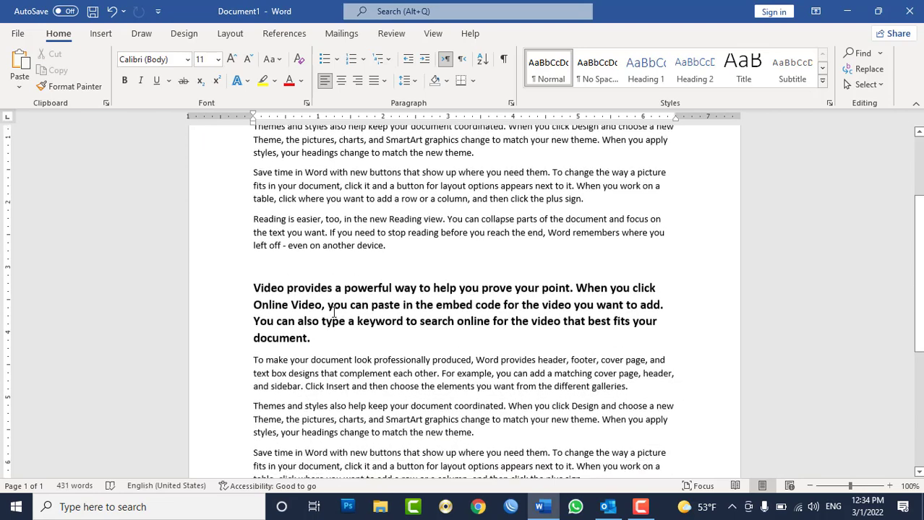
left_click_drag(323, 339, 255, 287)
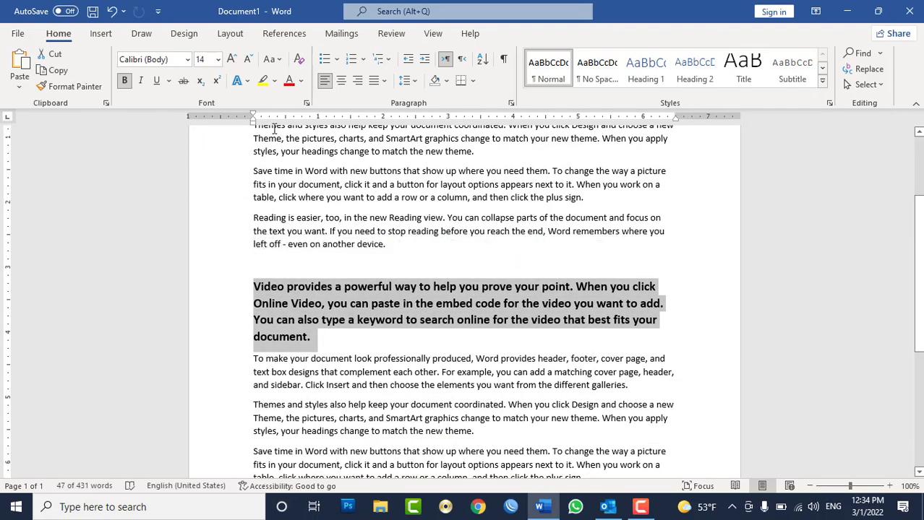
left_click(303, 82)
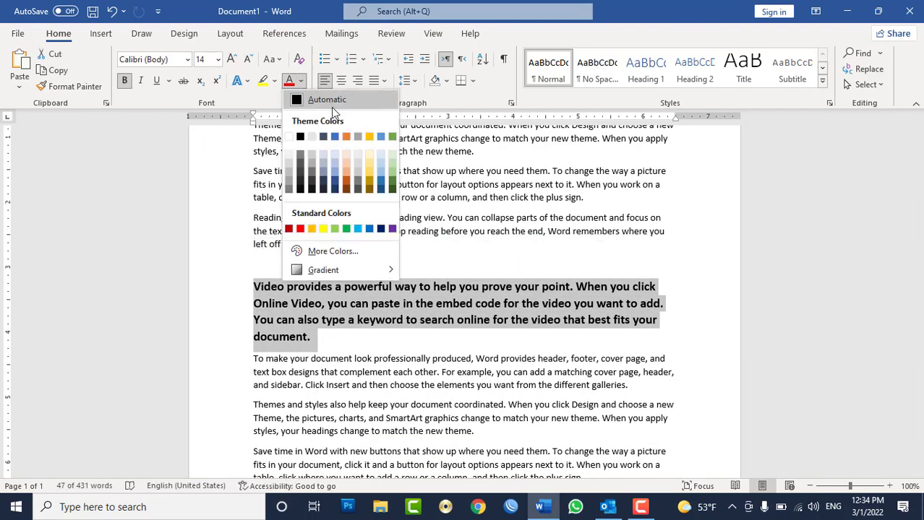
left_click(335, 137)
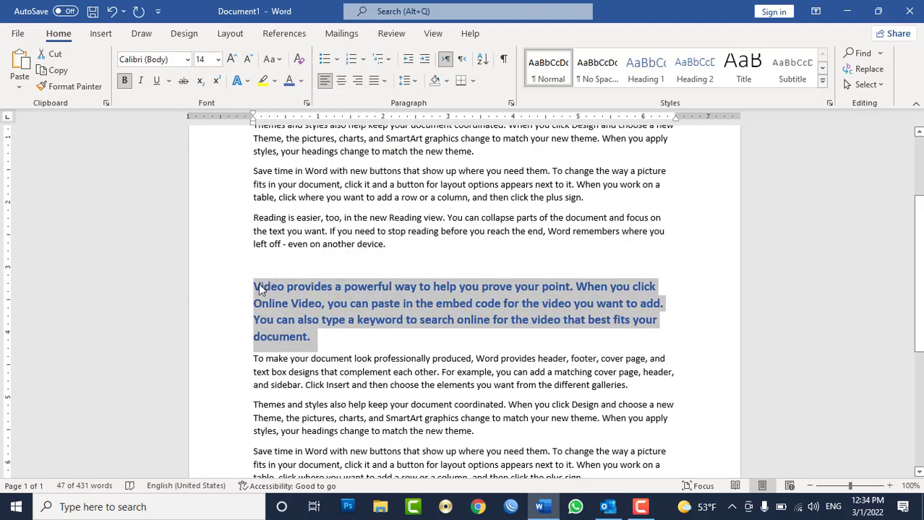
left_click(155, 81)
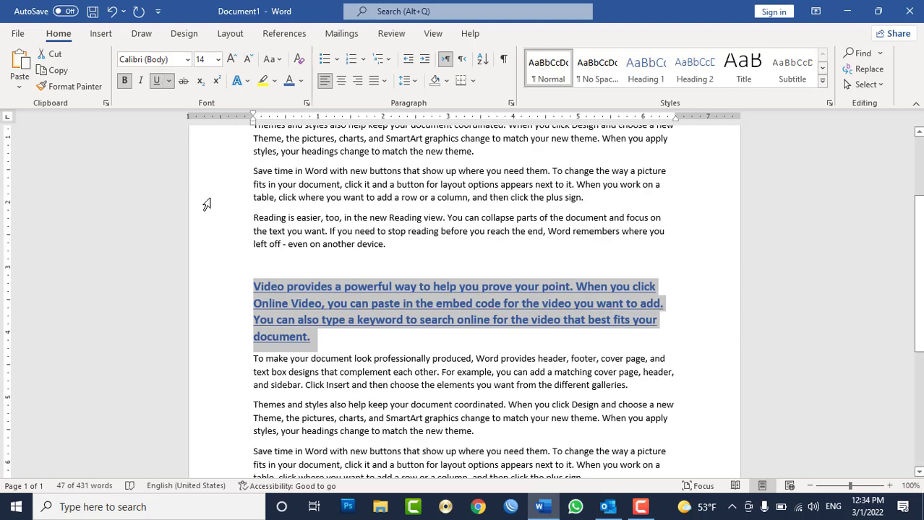
left_click(318, 338)
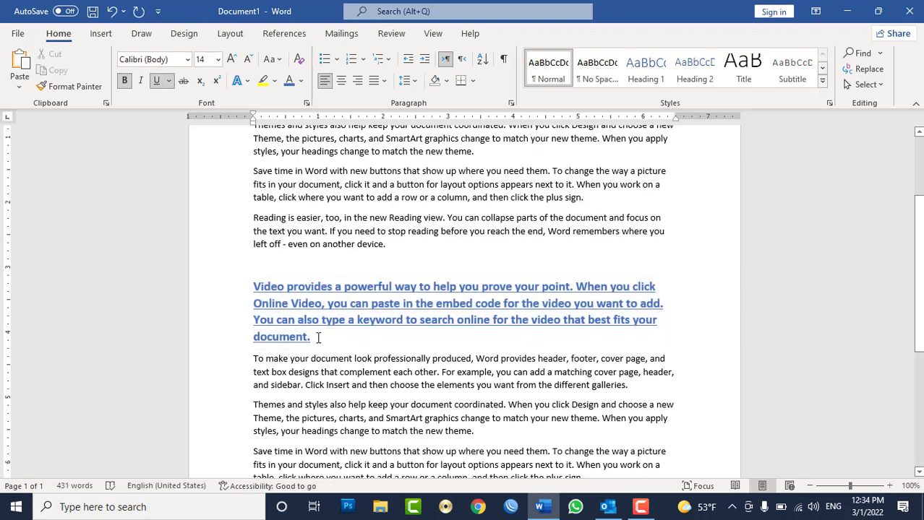
left_click_drag(318, 339, 282, 295)
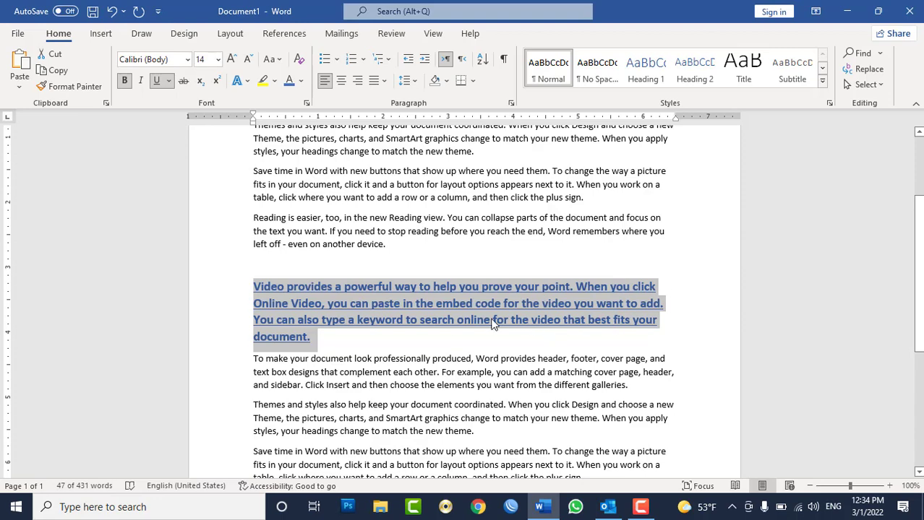
scroll(446, 323, "up", 1)
scroll(446, 323, "up", 1)
scroll(454, 352, "up", 1)
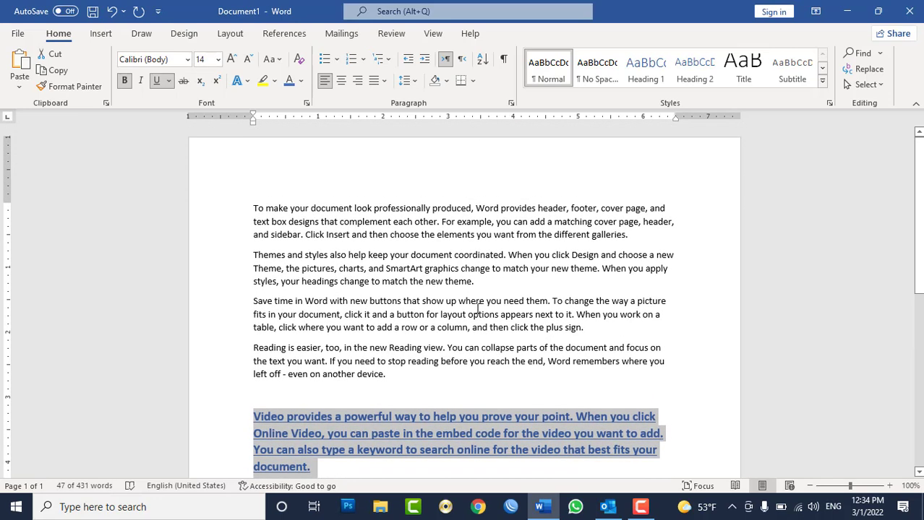
left_click_drag(484, 281, 261, 200)
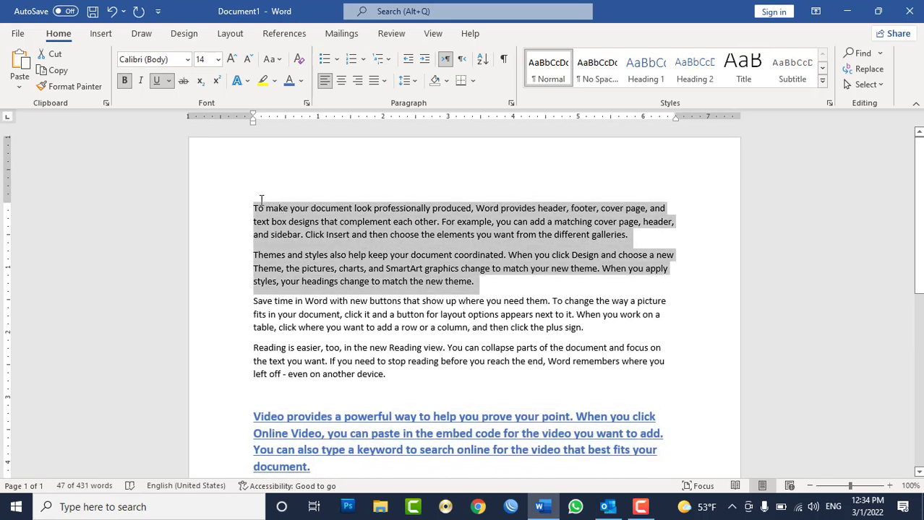
scroll(301, 313, "down", 2)
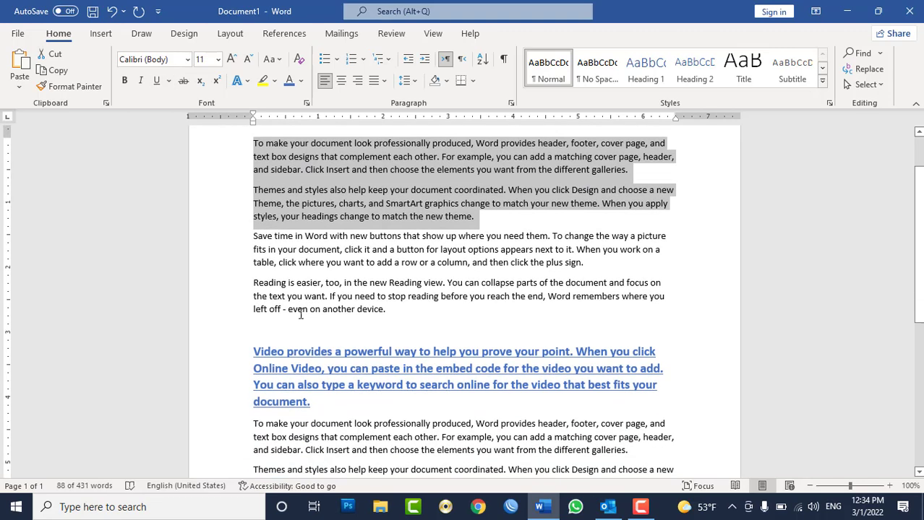
left_click(302, 350)
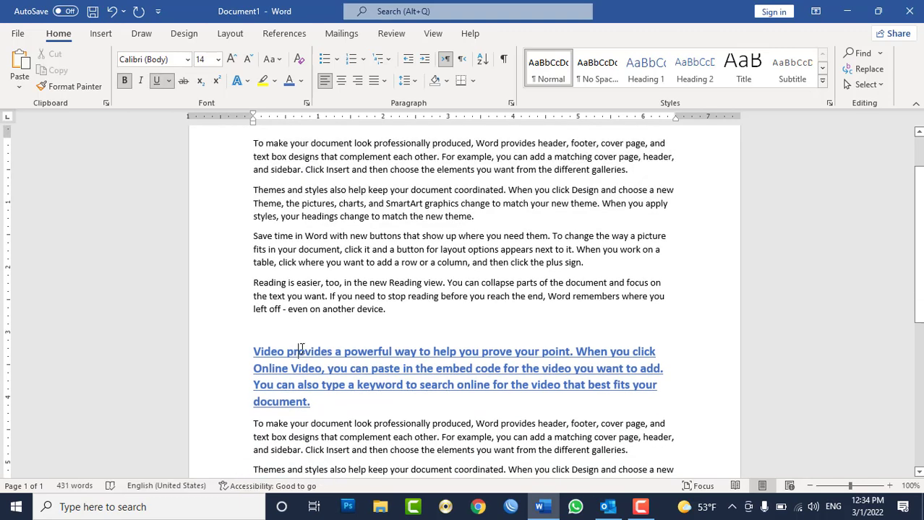
left_click(72, 90)
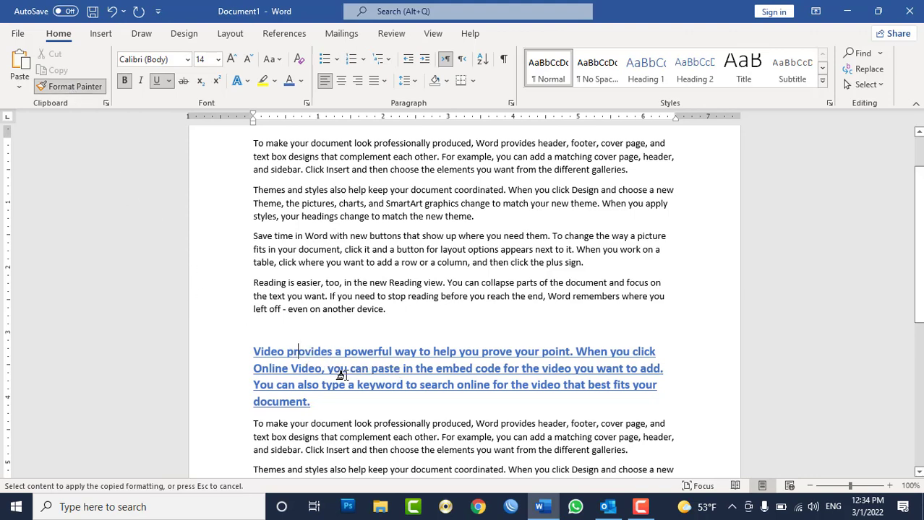
scroll(336, 368, "up", 2)
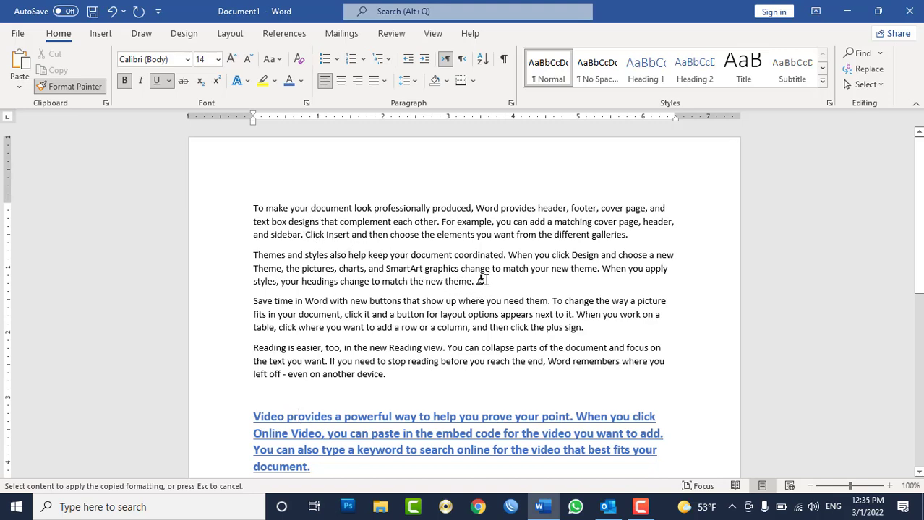
mouse_move(483, 281)
left_mouse_down()
mouse_move(360, 261)
mouse_move(248, 208)
mouse_move(254, 212)
left_mouse_up()
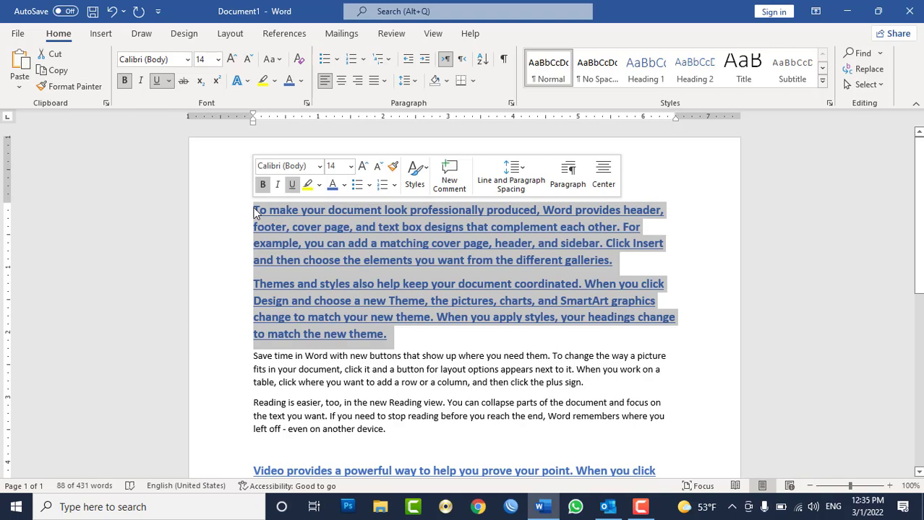
Undo the earlier formatting, then justify the Video paragraph and set it to 12 pt
key("ctrl+z")
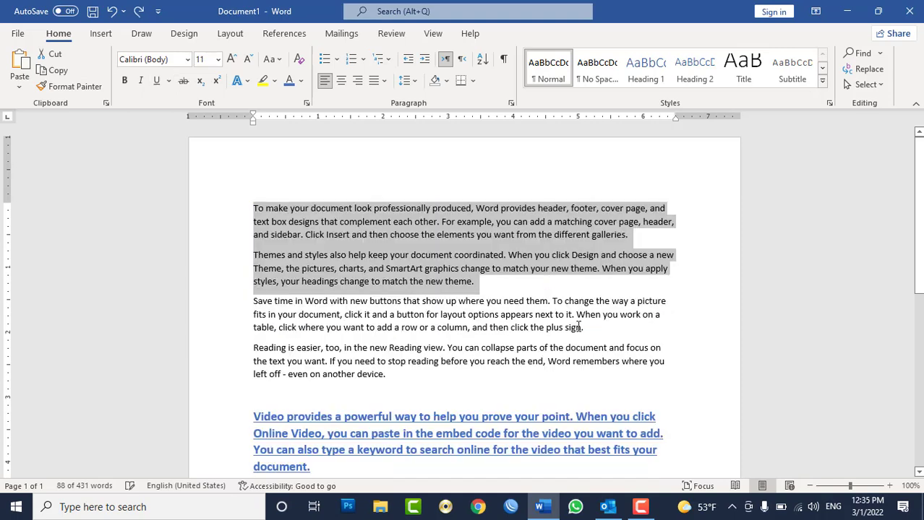
scroll(401, 358, "down", 4)
left_click_drag(309, 369, 253, 319)
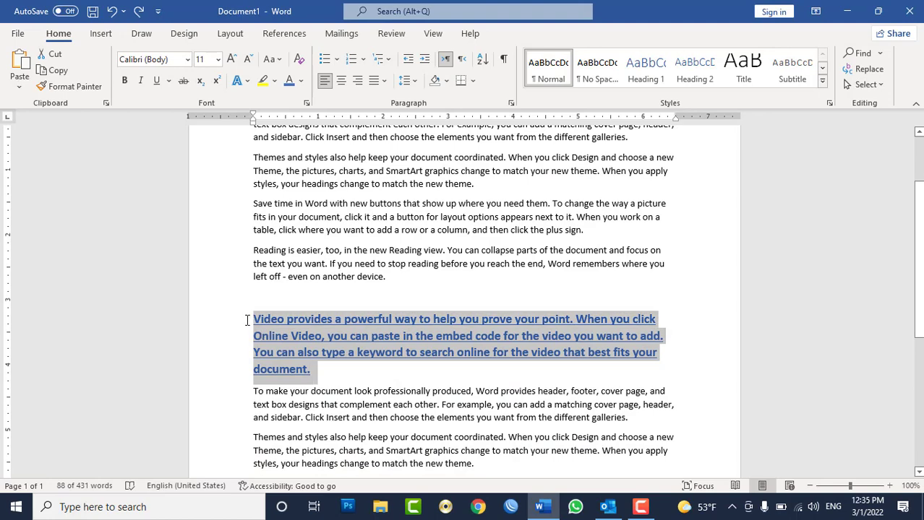
left_click(384, 80)
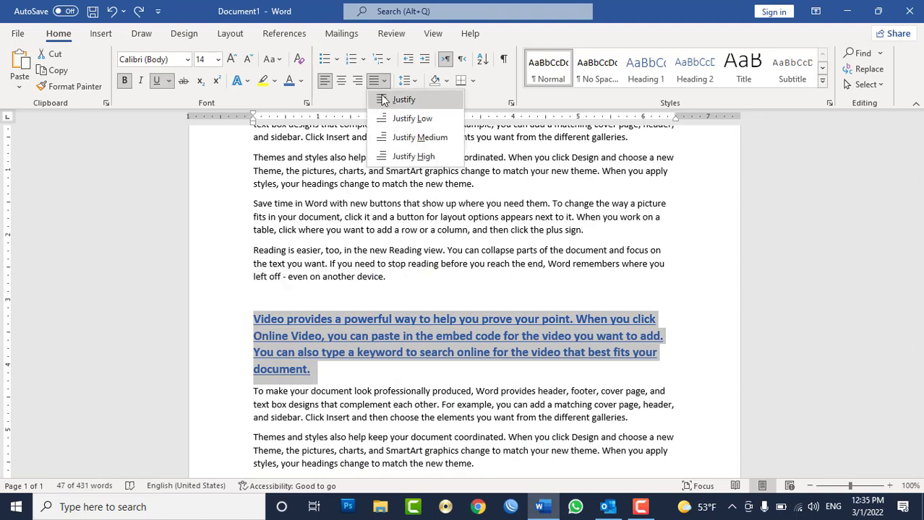
left_click(385, 100)
left_click(248, 59)
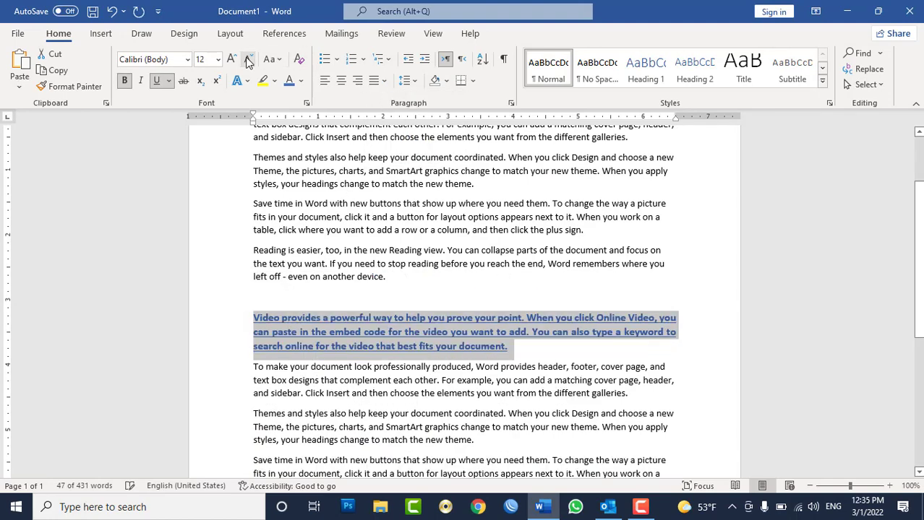
left_click(415, 276)
Use Format Painter to copy the Video paragraph's formatting onto the first two paragraphs
scroll(416, 276, "up", 2)
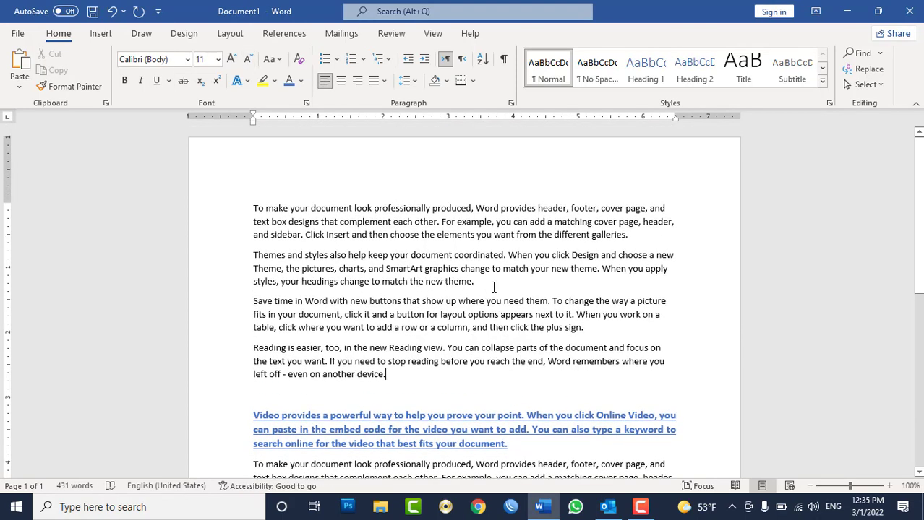
left_click(602, 241)
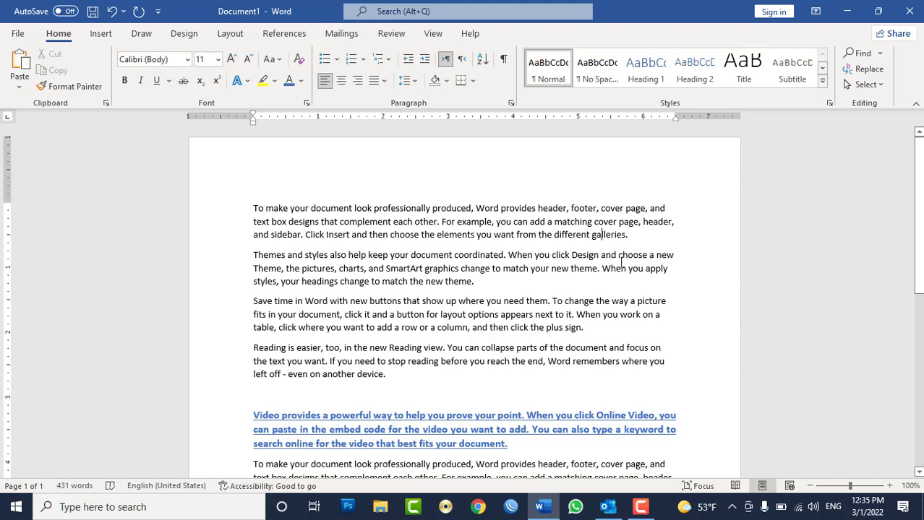
left_click(462, 435)
left_click(89, 87)
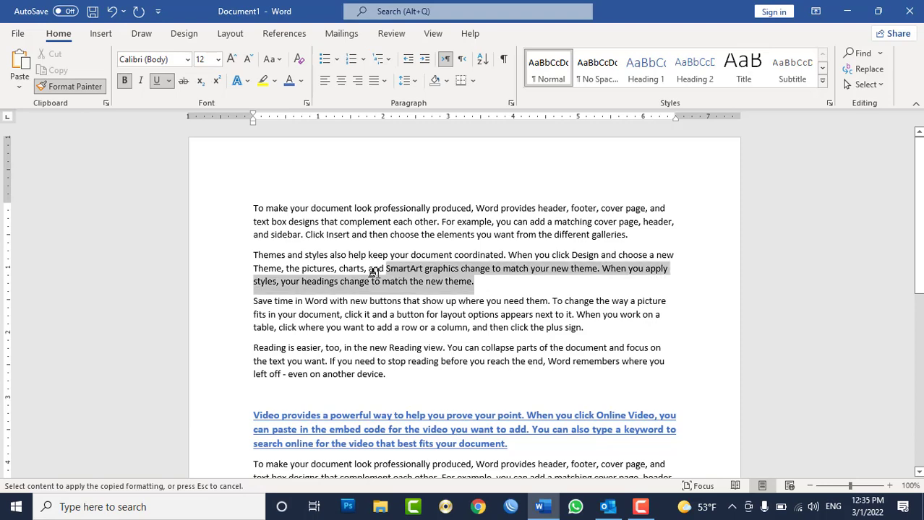
left_click_drag(499, 283, 242, 209)
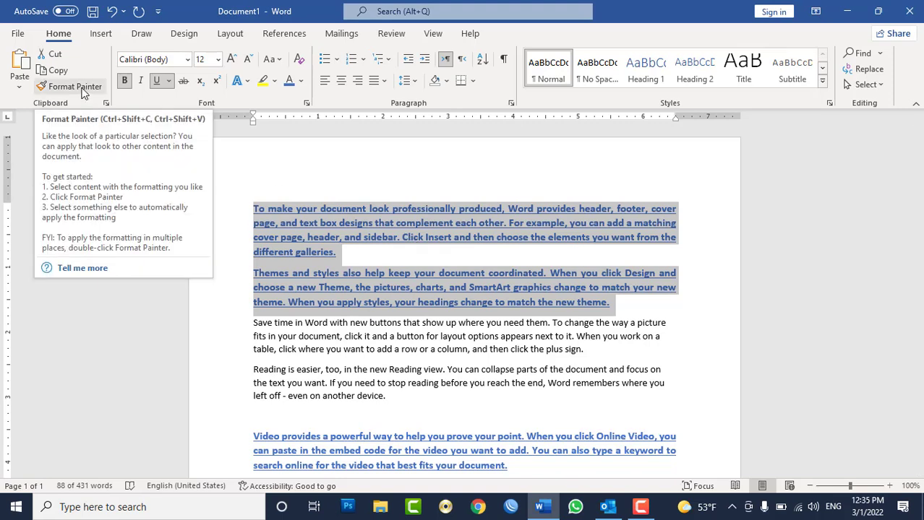
left_click(19, 87)
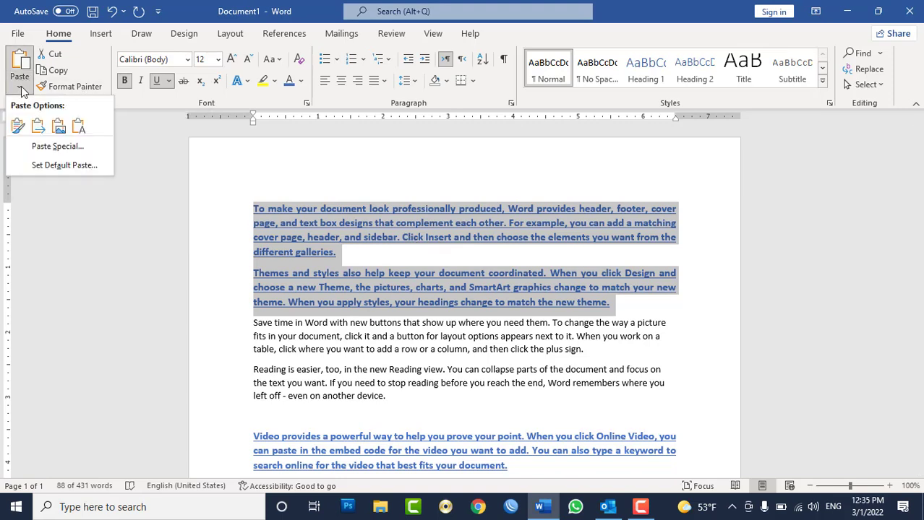
left_click(486, 257)
Delete the Video paragraph, the duplicate plain paragraphs and the leftover empty line
key("ctrl+v")
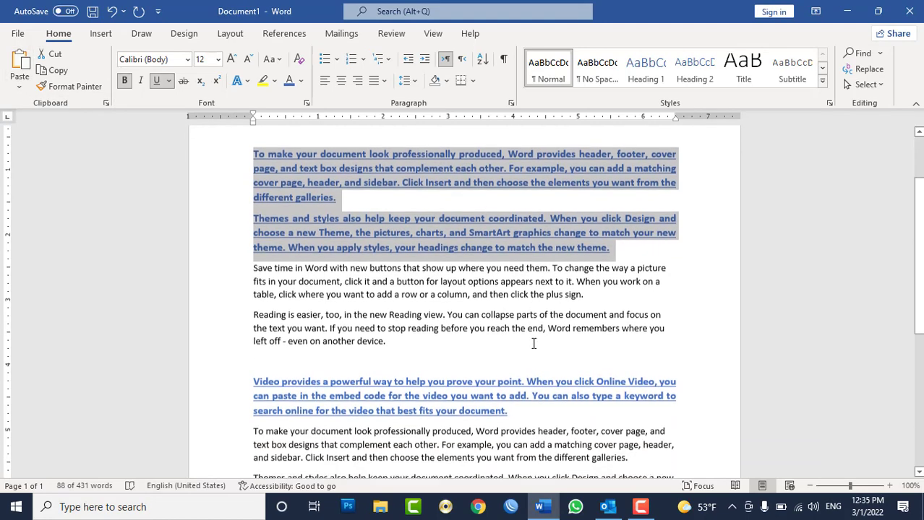
left_click_drag(488, 368, 248, 337)
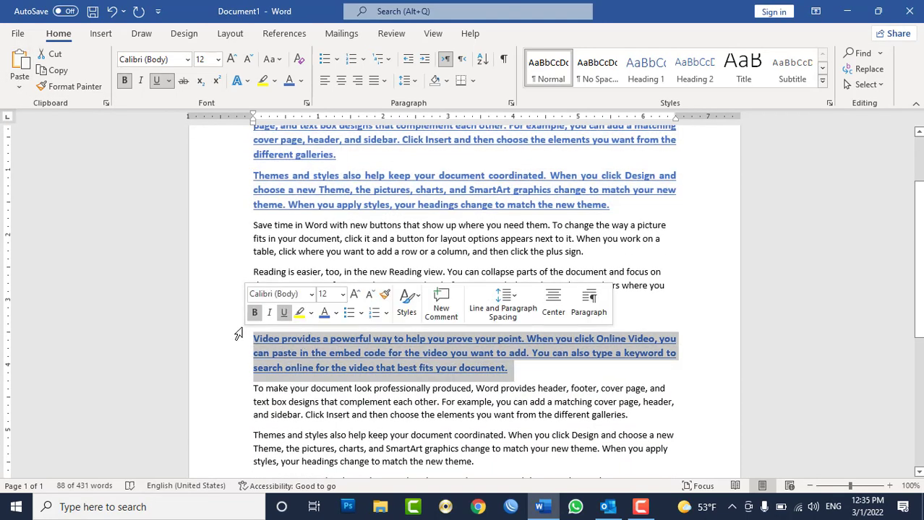
key("Delete")
scroll(348, 331, "down", 6)
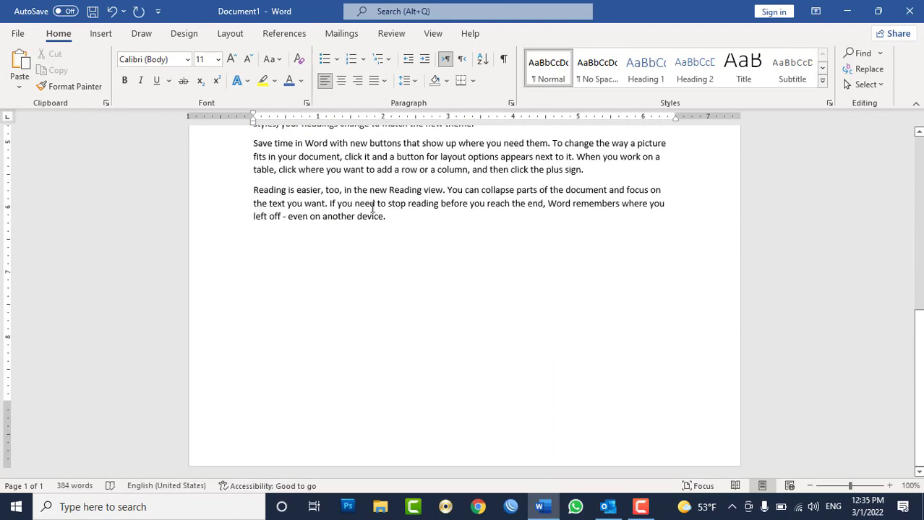
left_click(383, 343, "shift")
scroll(217, 410, "up", 9)
key("Delete")
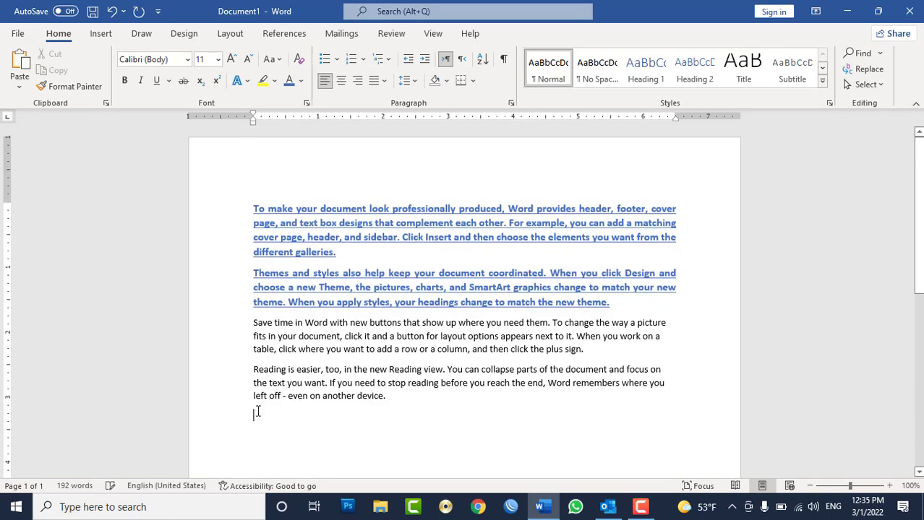
key("BackSpace")
Copy the formatted first paragraph and add a new empty line at the document end
mouse_move(336, 251)
left_mouse_down()
mouse_move(272, 205)
mouse_move(247, 202)
left_mouse_up()
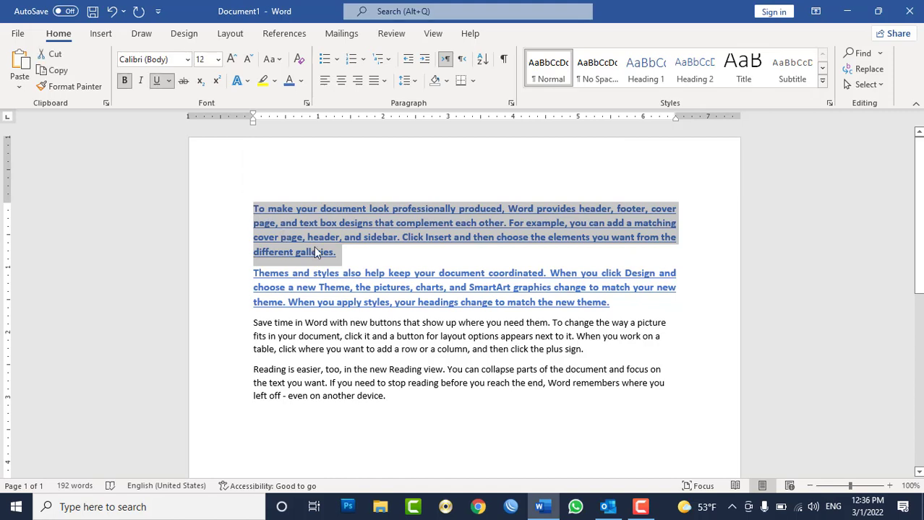
left_click(69, 86)
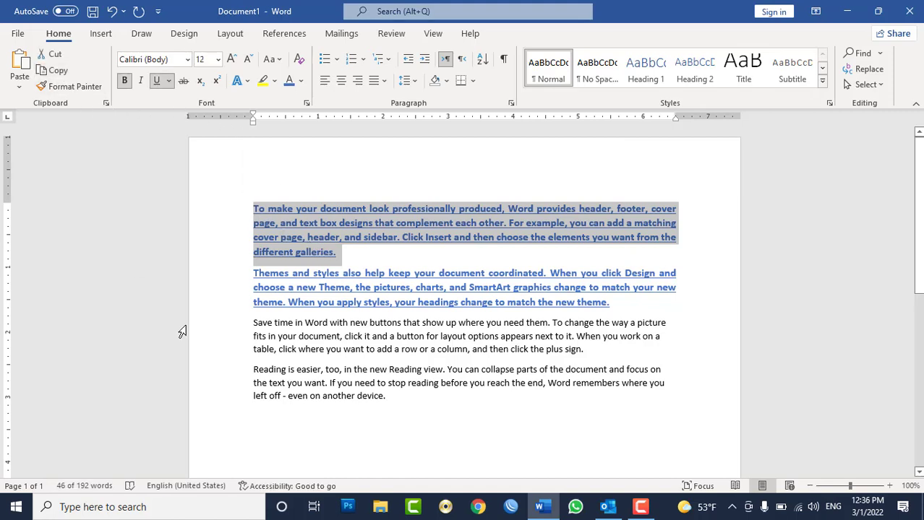
left_click(266, 428)
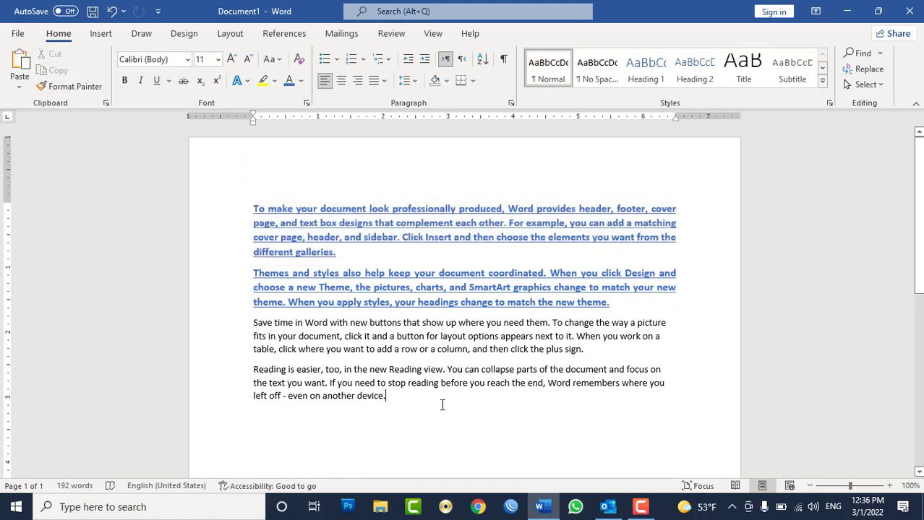
key("Return")
left_click(20, 86)
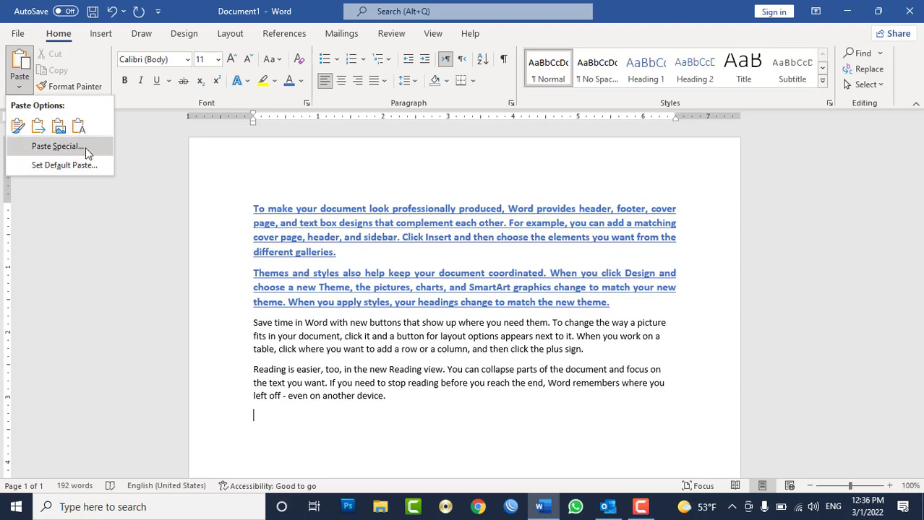
Paste Special the copied paragraph as a Microsoft Word Document Object
left_click(65, 147)
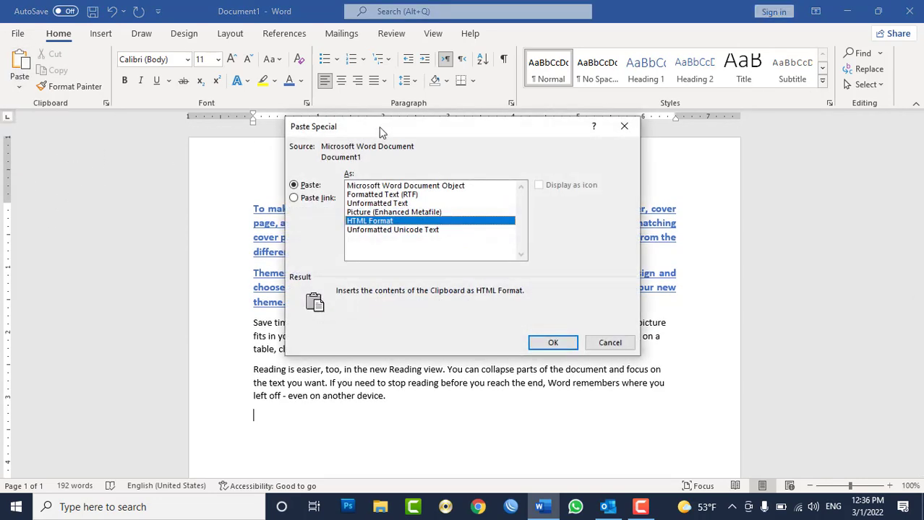
mouse_move(381, 132)
left_mouse_down()
mouse_move(675, 39)
mouse_move(624, 46)
mouse_move(604, 66)
left_mouse_up()
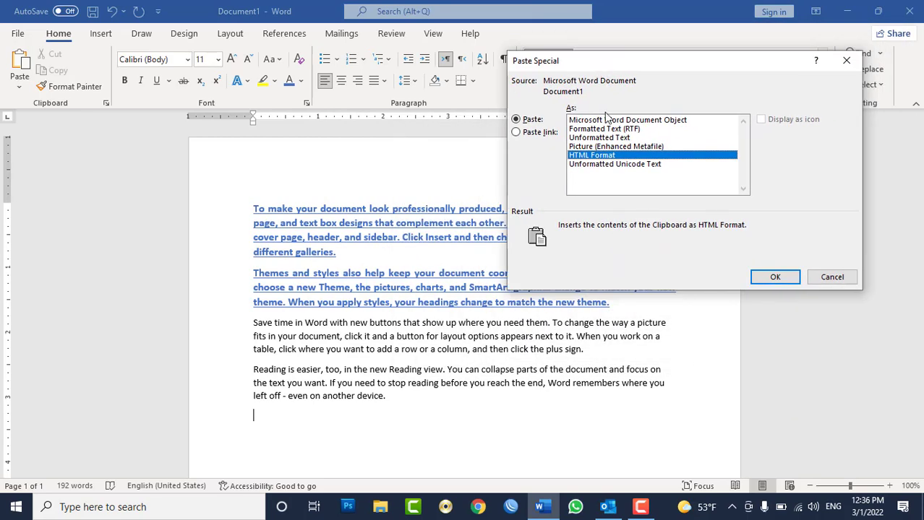
left_click(644, 123)
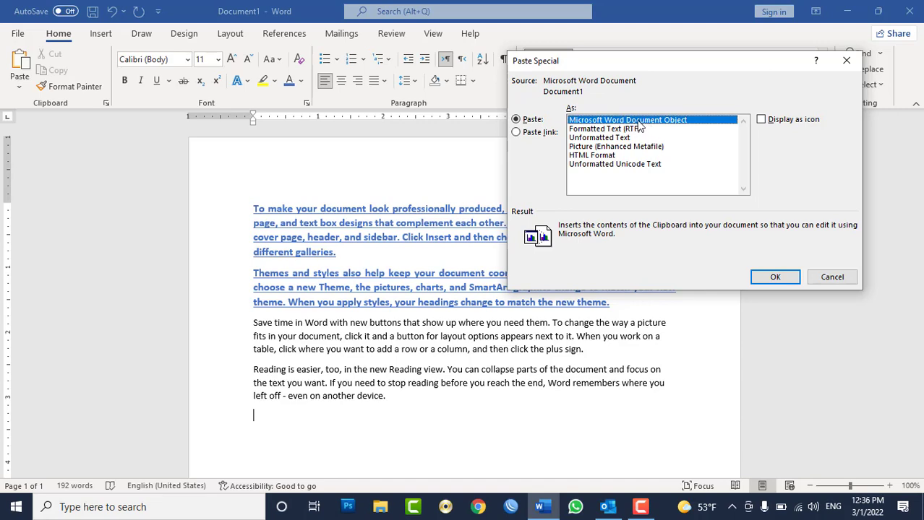
left_click(786, 276)
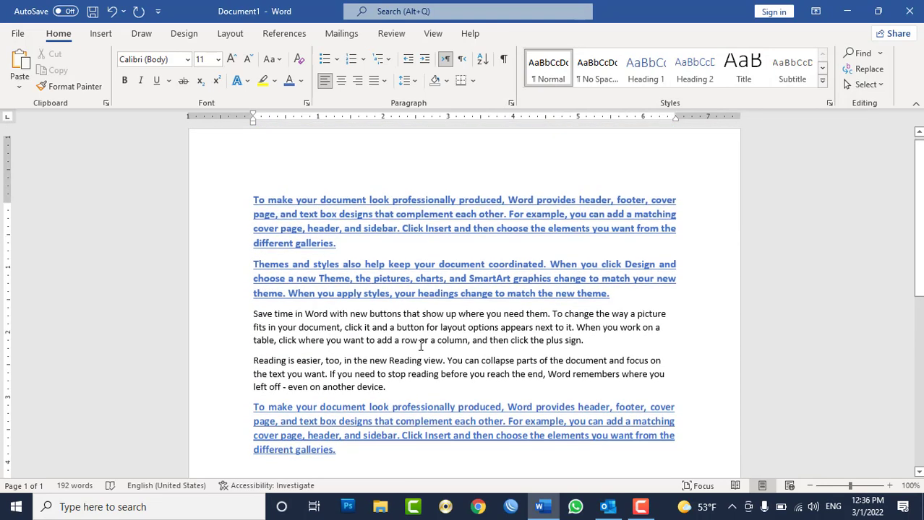
Edit the embedded document object in place, then cut it out of the document
left_click(413, 223)
type("sdfsfsd")
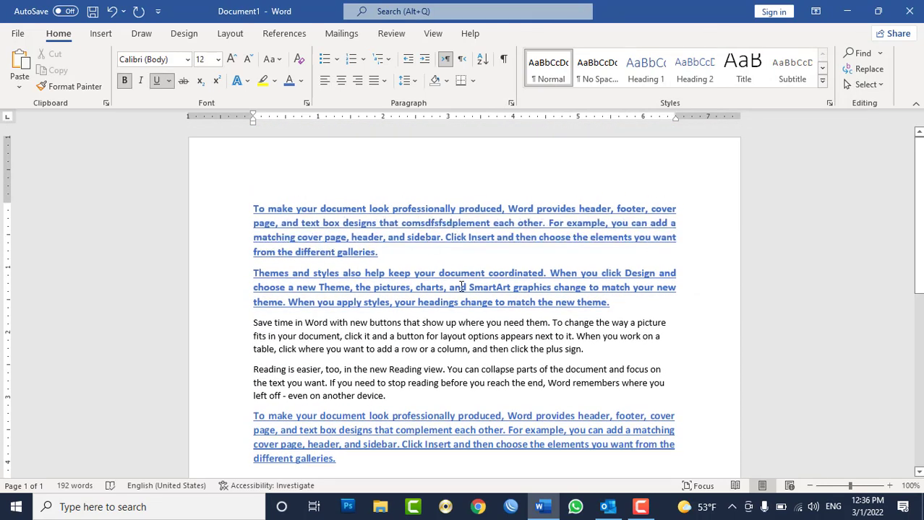
key("ctrl+z")
scroll(460, 286, "down", 3)
left_click(443, 347)
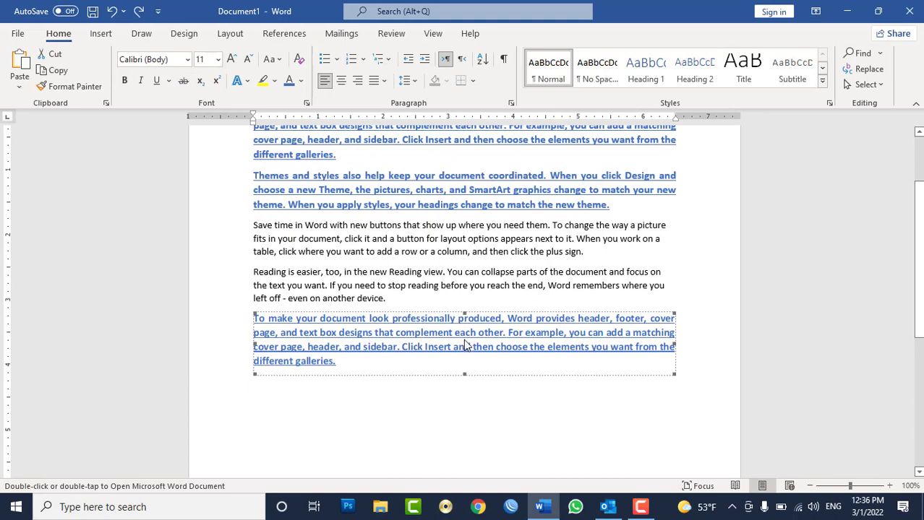
key("ctrl+z")
key("ctrl+y")
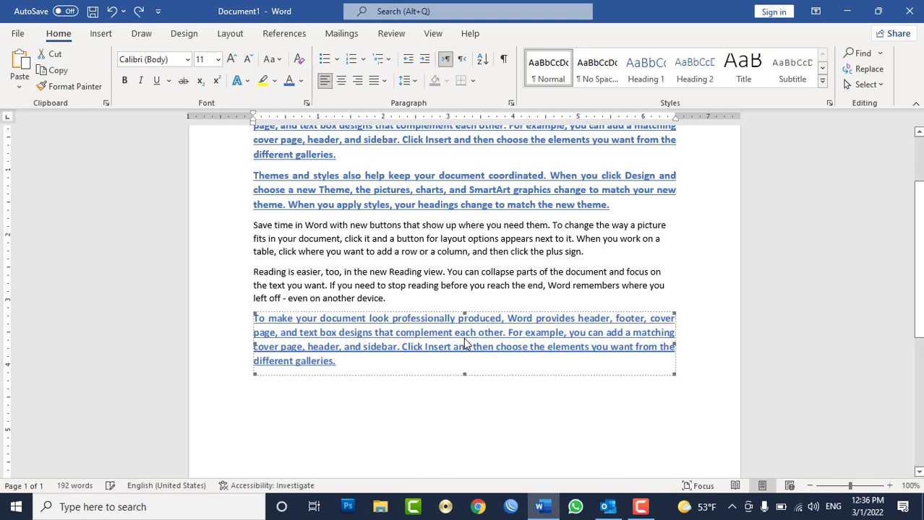
double_click(460, 329)
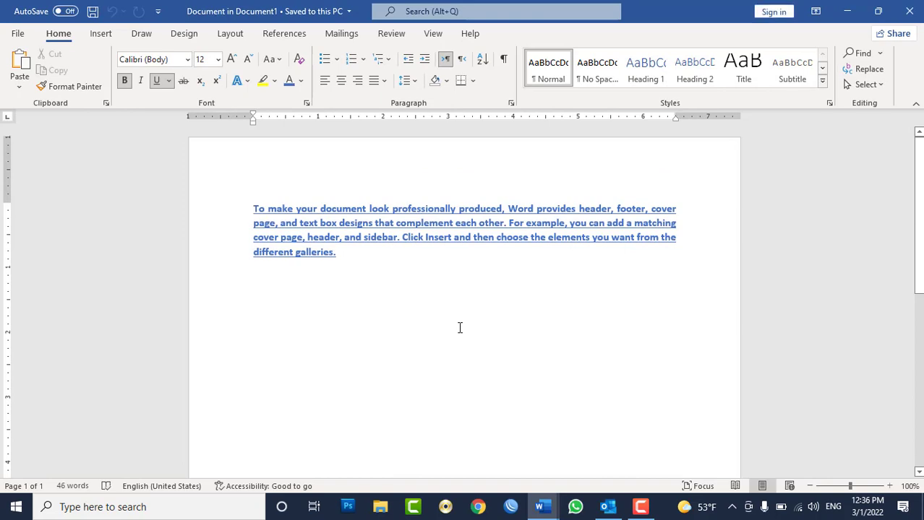
key("Escape")
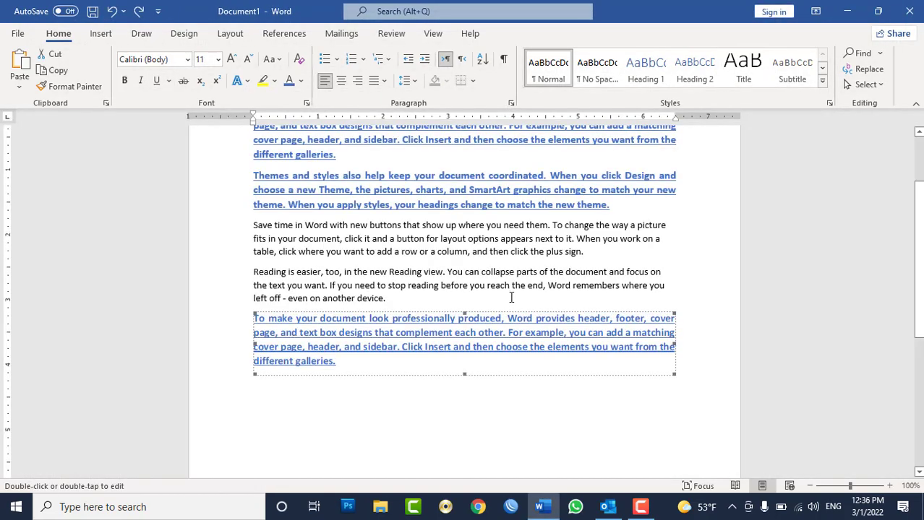
key("ctrl+x")
left_click(19, 83)
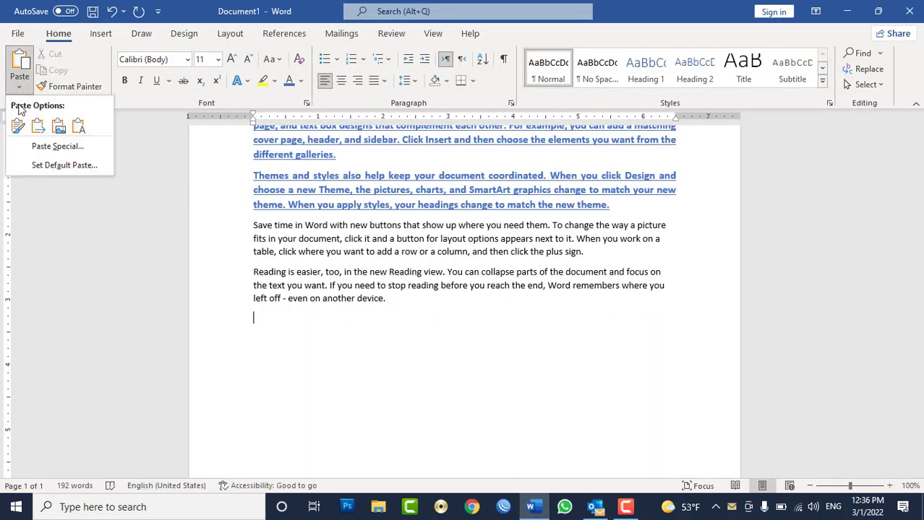
left_click(38, 148)
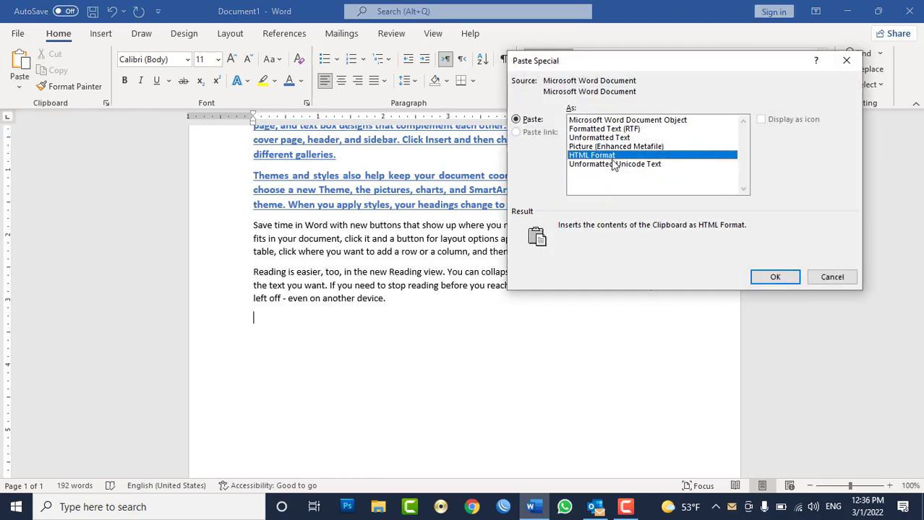
left_click(618, 130)
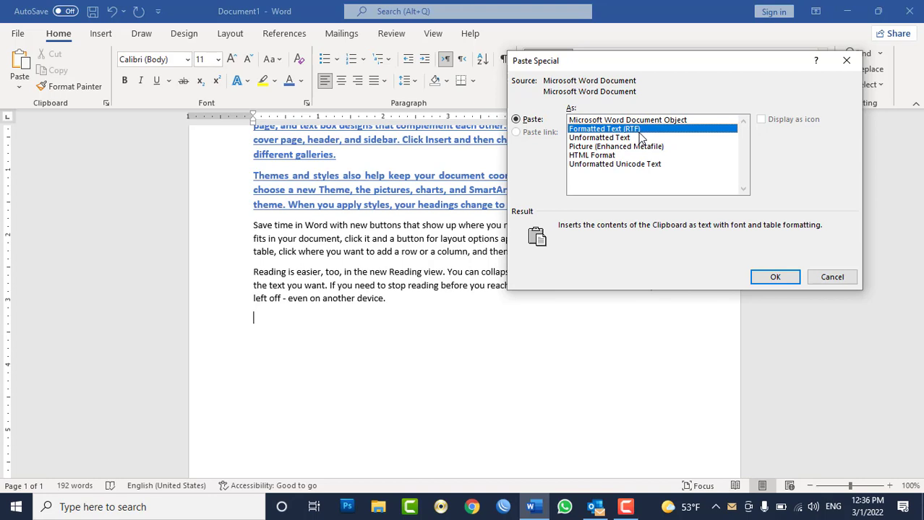
left_click(788, 283)
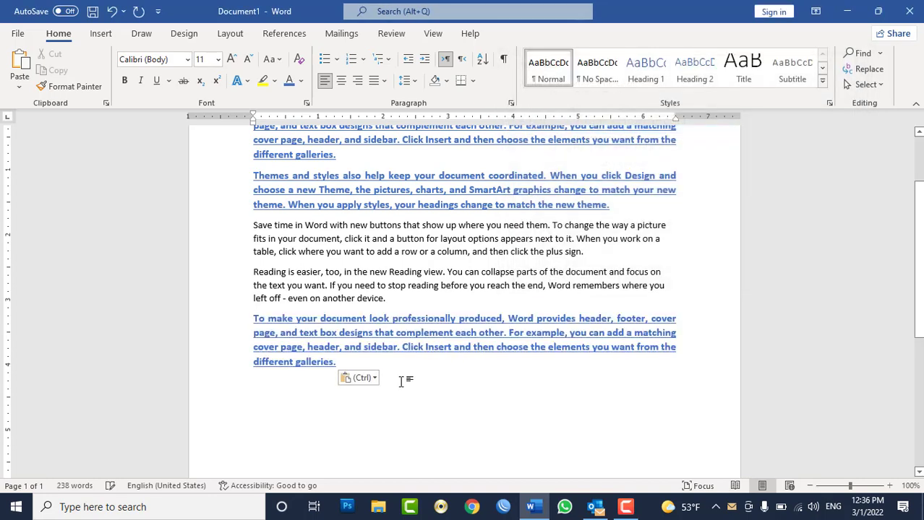
mouse_move(336, 363)
left_mouse_down()
mouse_move(254, 363)
mouse_move(244, 325)
left_mouse_up()
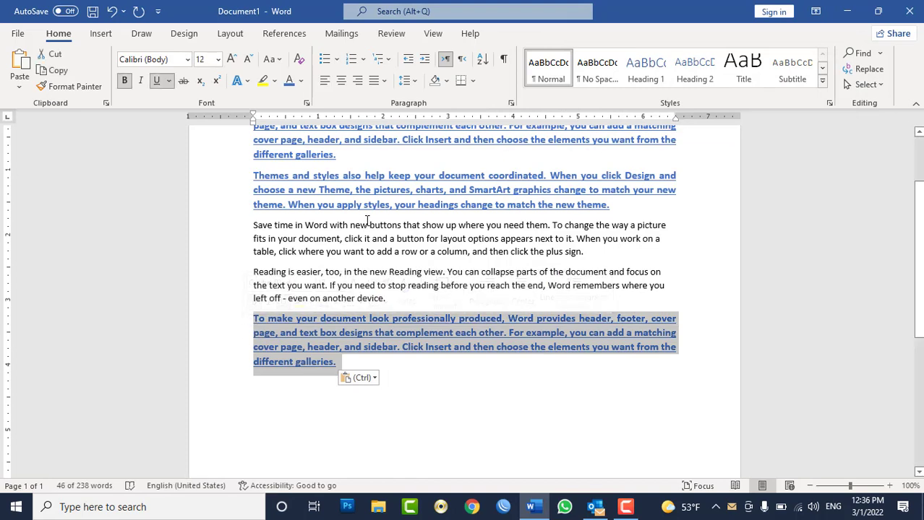
key("Delete")
left_click(19, 86)
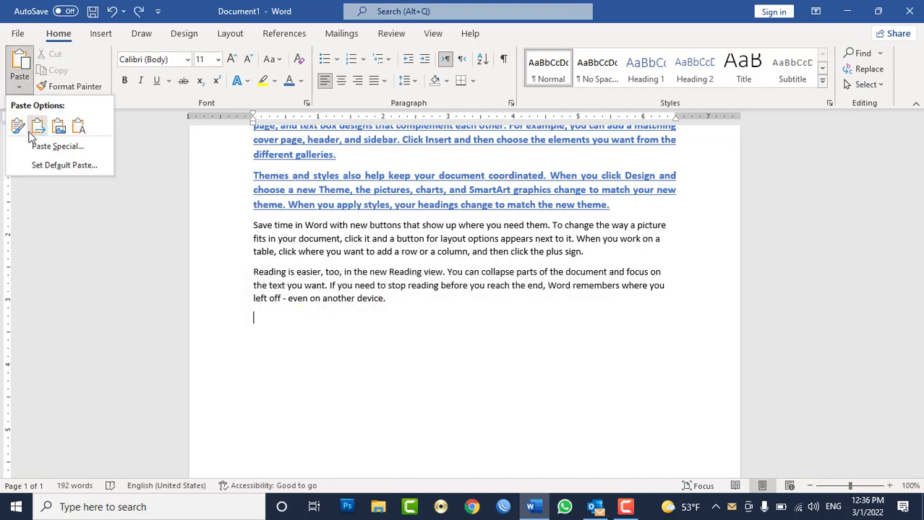
left_click(30, 145)
left_click(600, 138)
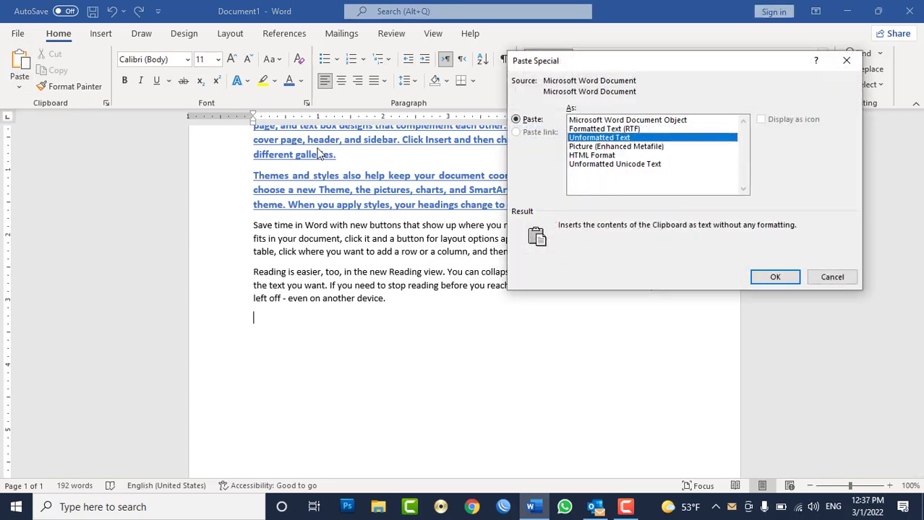
left_click(774, 277)
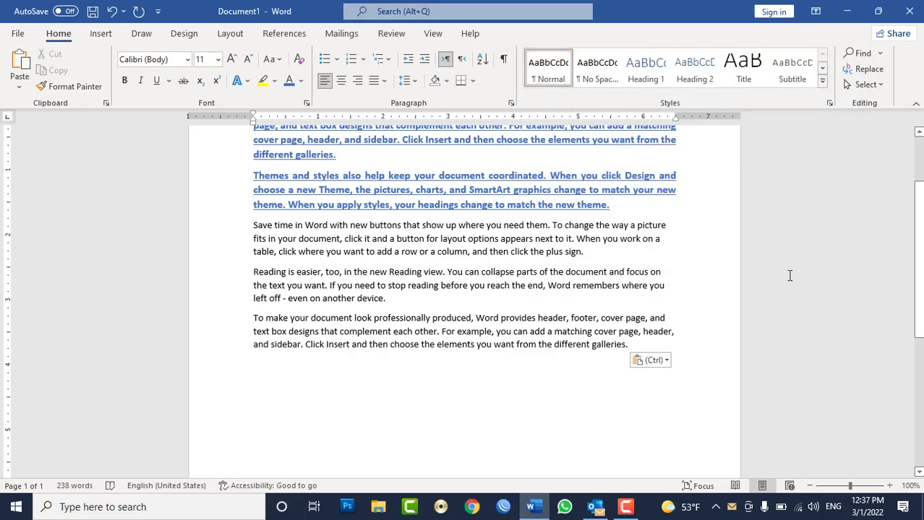
key("ctrl+z")
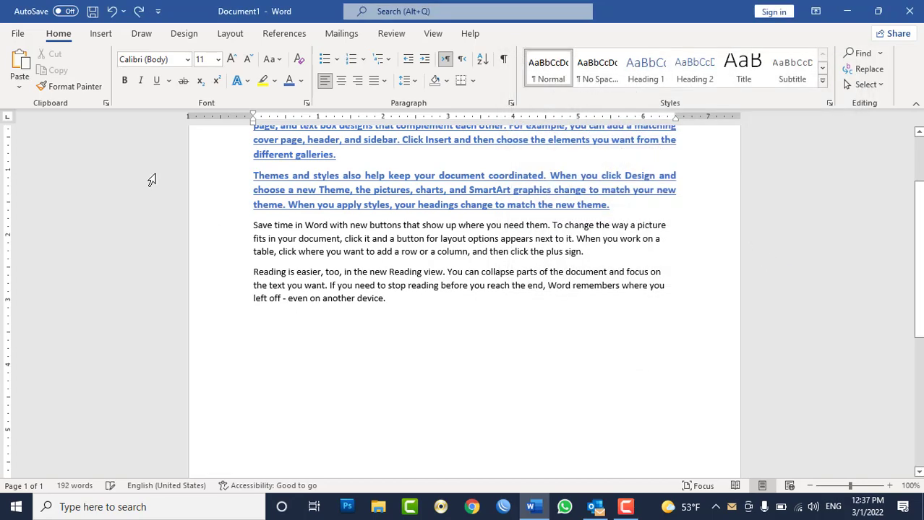
Preview the Unicode text and picture Paste Special formats, then cancel without pasting
left_click(19, 87)
left_click(57, 146)
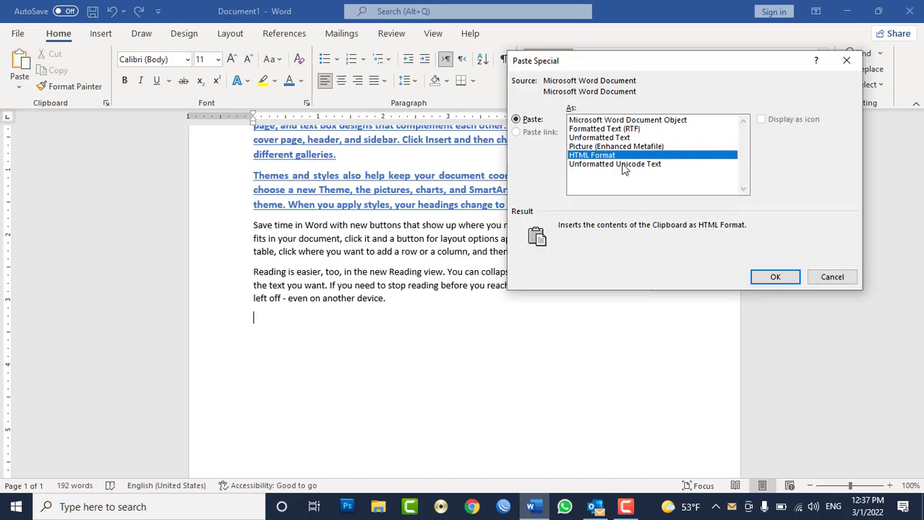
left_click(623, 165)
left_click(624, 147)
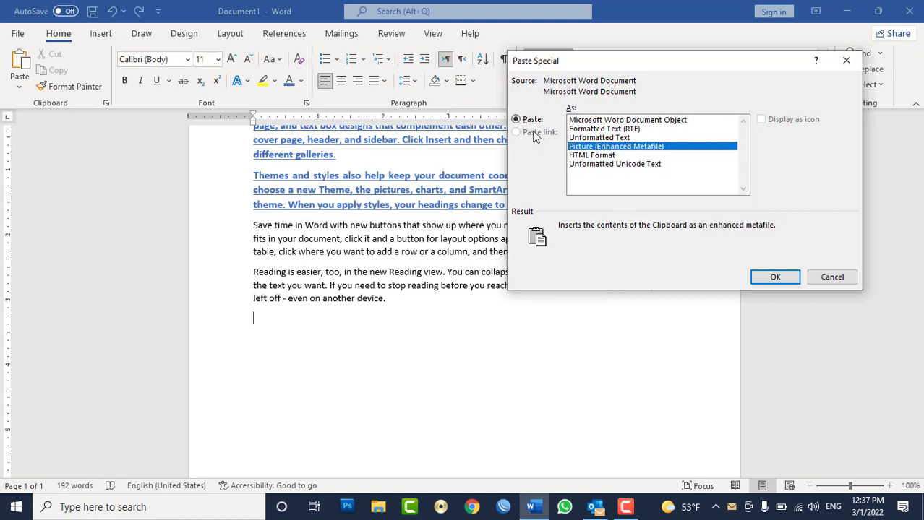
left_click(831, 277)
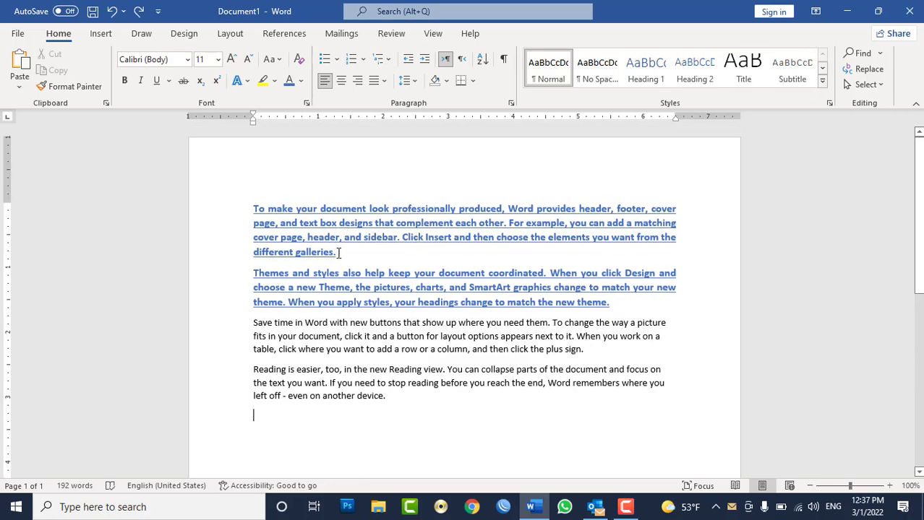
Copy the first paragraph and paste it as a link at the document end
left_click_drag(337, 255, 228, 197)
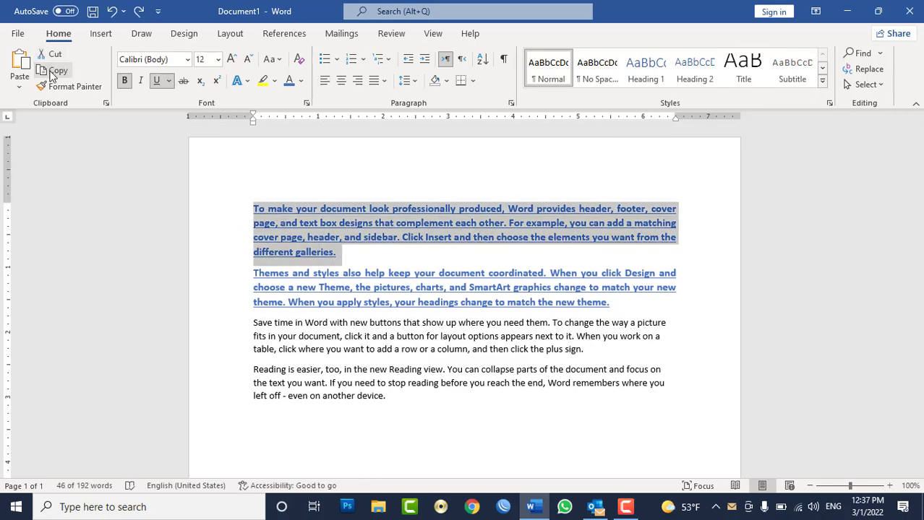
left_click(256, 415)
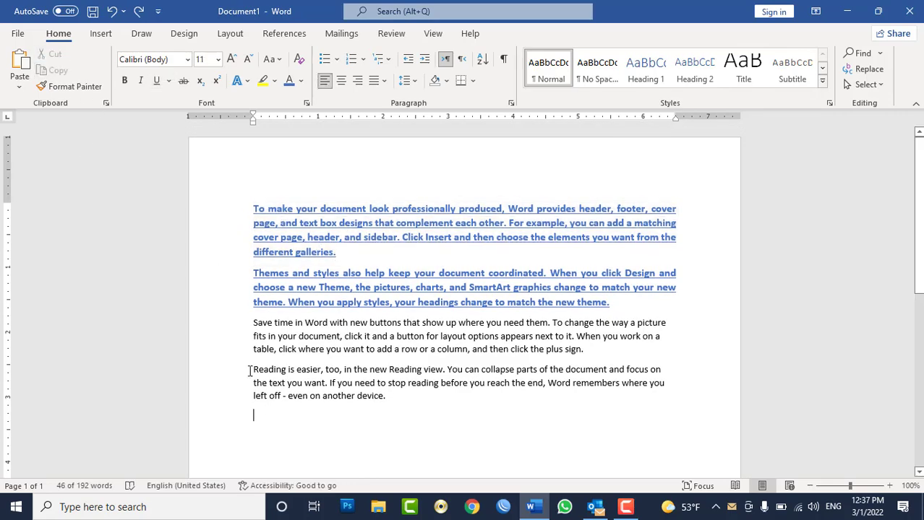
left_click(19, 87)
left_click(52, 147)
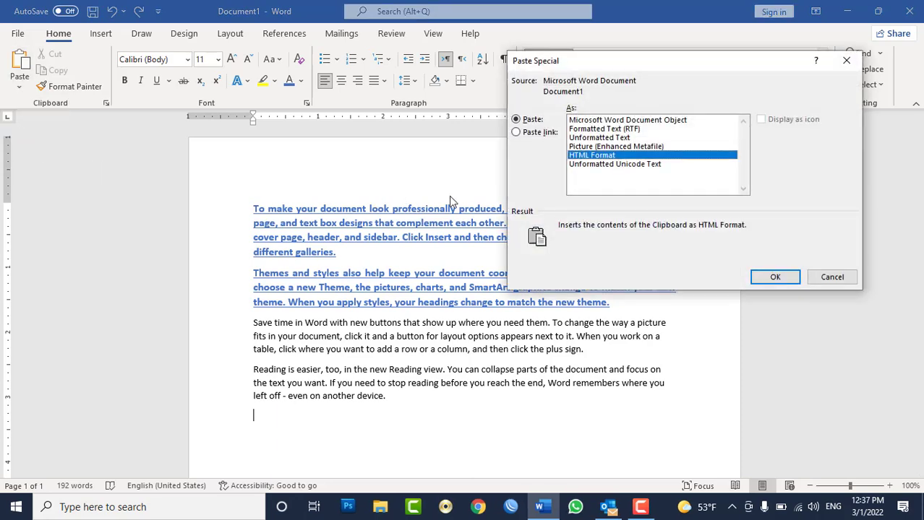
left_click(517, 133)
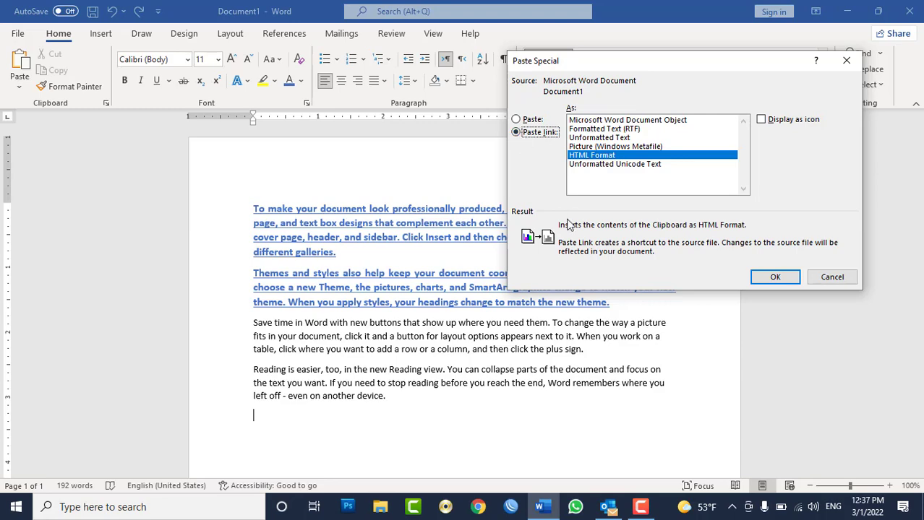
left_click(773, 277)
Remove bold from the original first paragraph
scroll(460, 337, "down", 1)
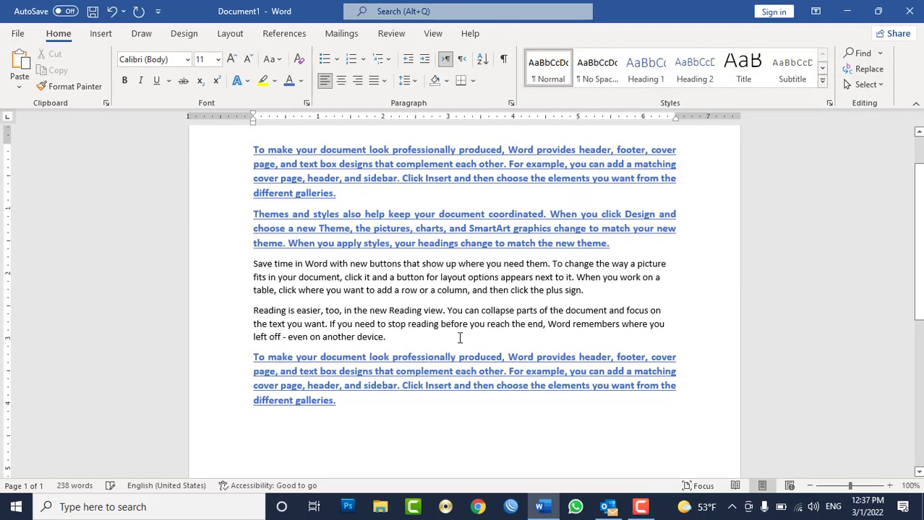
left_click_drag(419, 394, 407, 354)
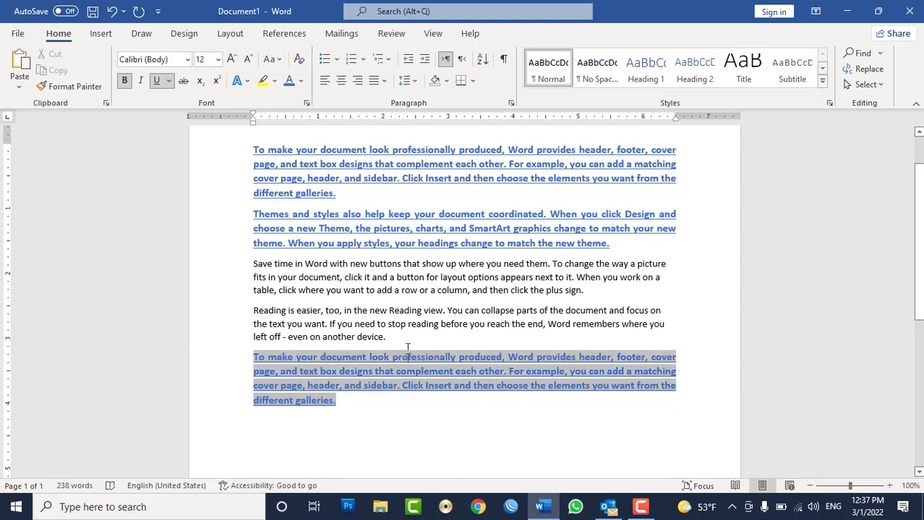
left_click(408, 339)
scroll(362, 201, "up", 1)
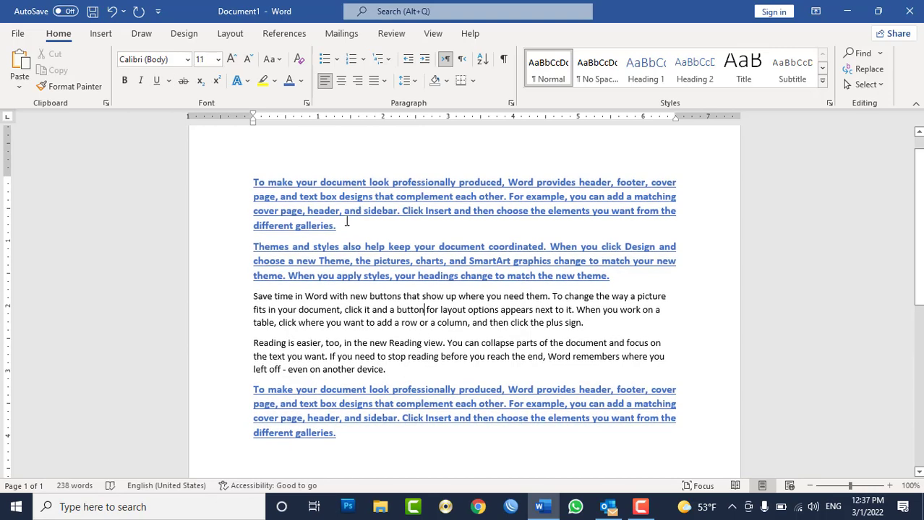
left_click_drag(338, 226, 254, 176)
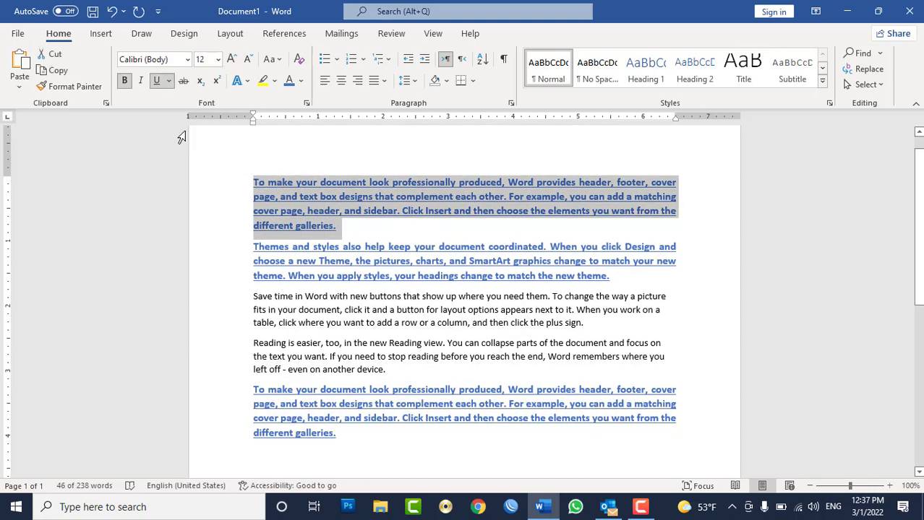
left_click(124, 81)
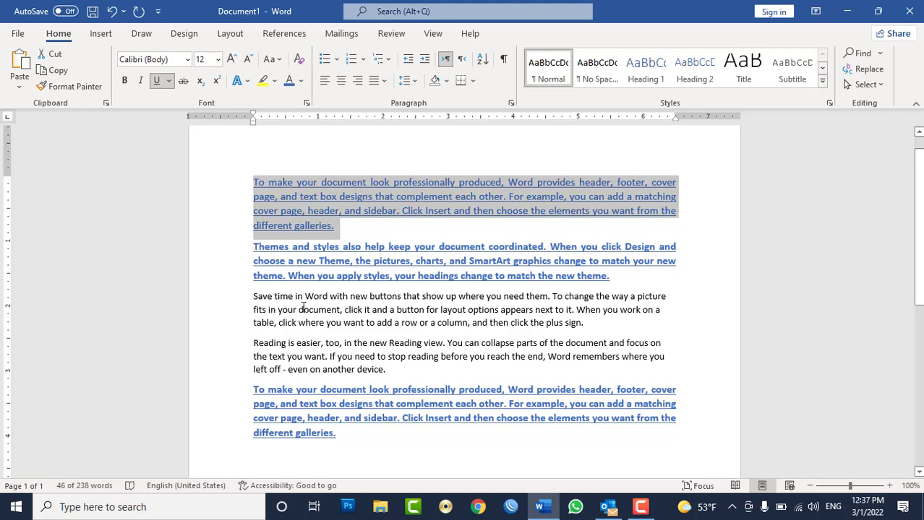
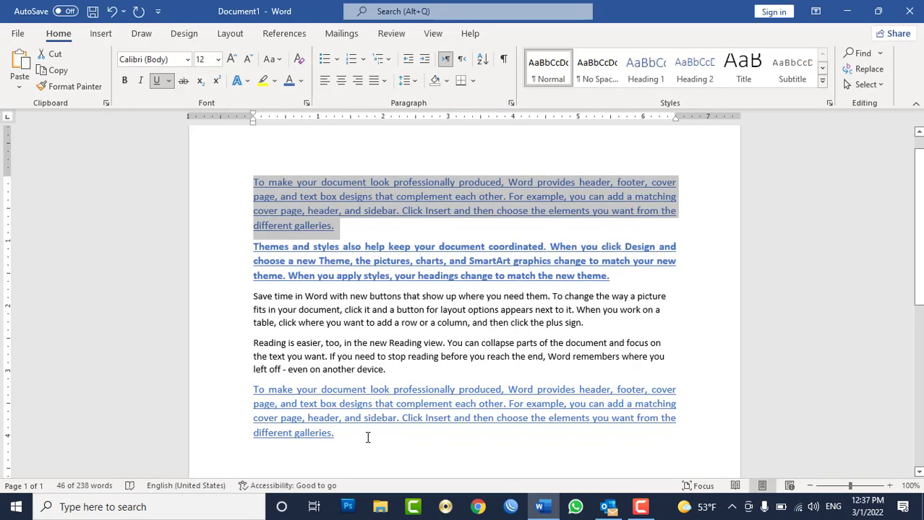
Change the first paragraph's font colour from blue to green
left_click(365, 445)
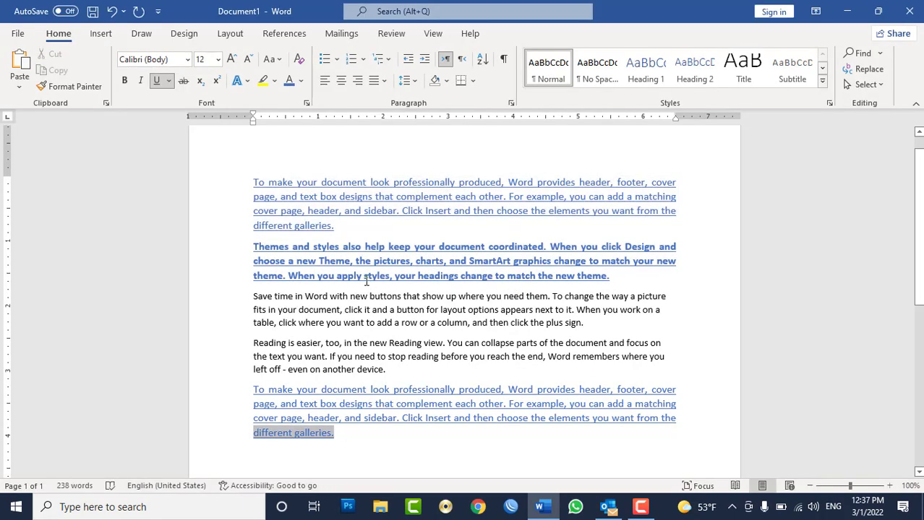
left_click_drag(347, 227, 254, 181)
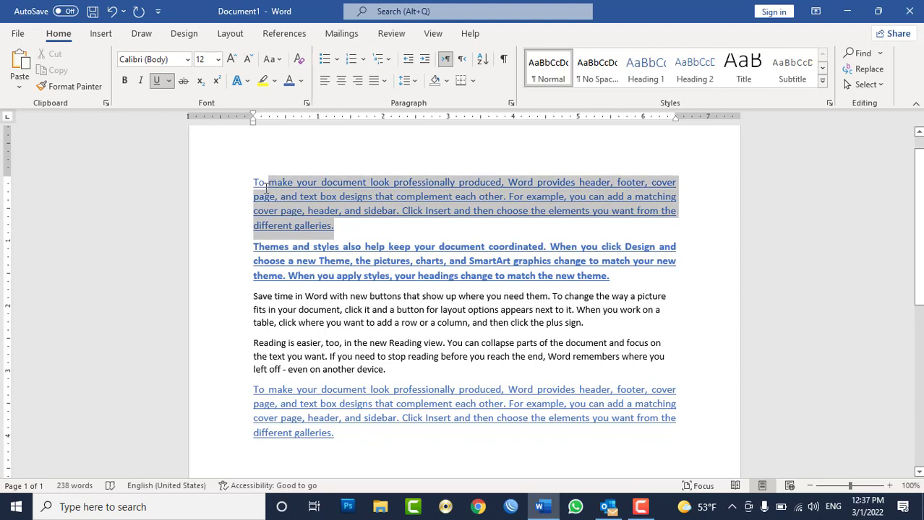
left_click(302, 81)
left_click(393, 136)
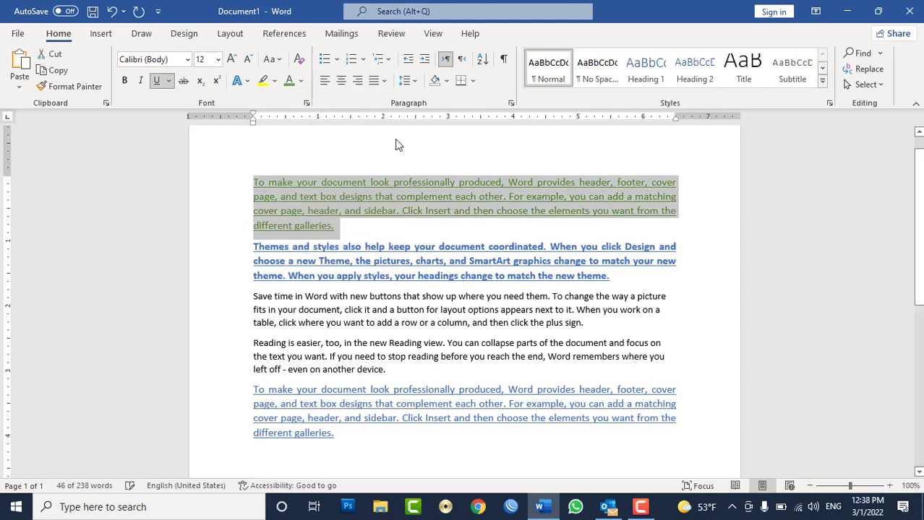
left_click(483, 344)
Trim the end of the first paragraph so it finishes with 'differen'
left_click(421, 440)
key("shift+Home")
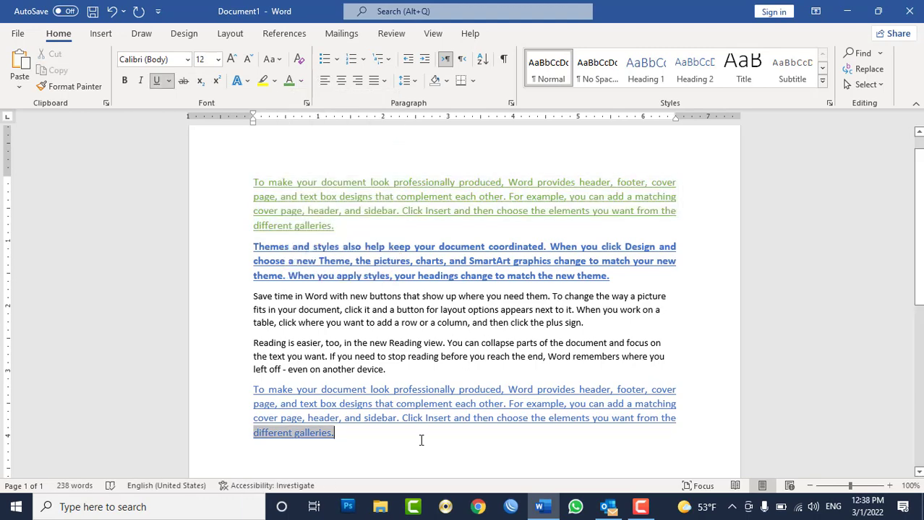
left_click(404, 364)
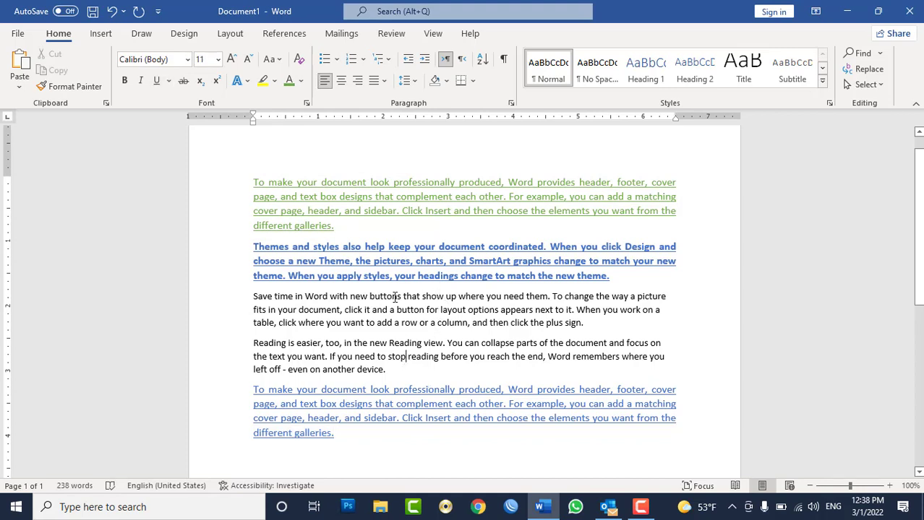
left_click(368, 225)
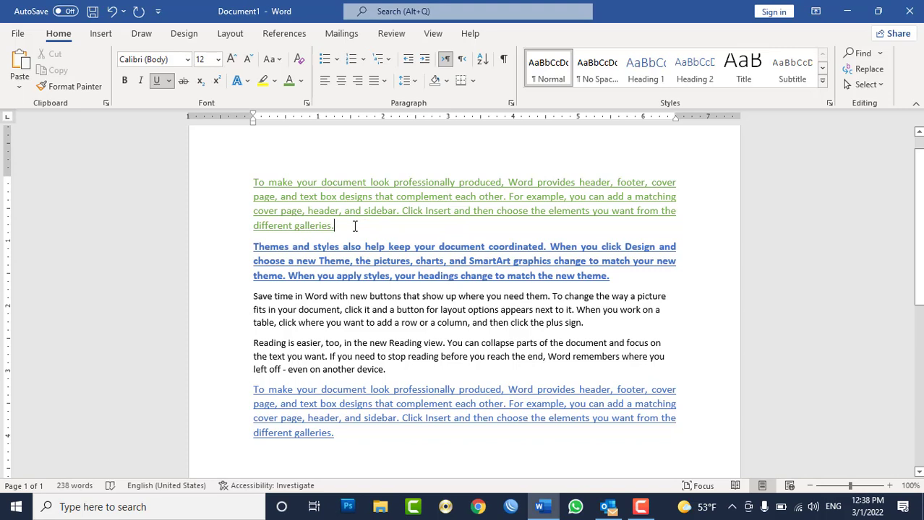
key("BackSpace")
key("BackSpace")
key("BackSpace")
key("BackSpace")
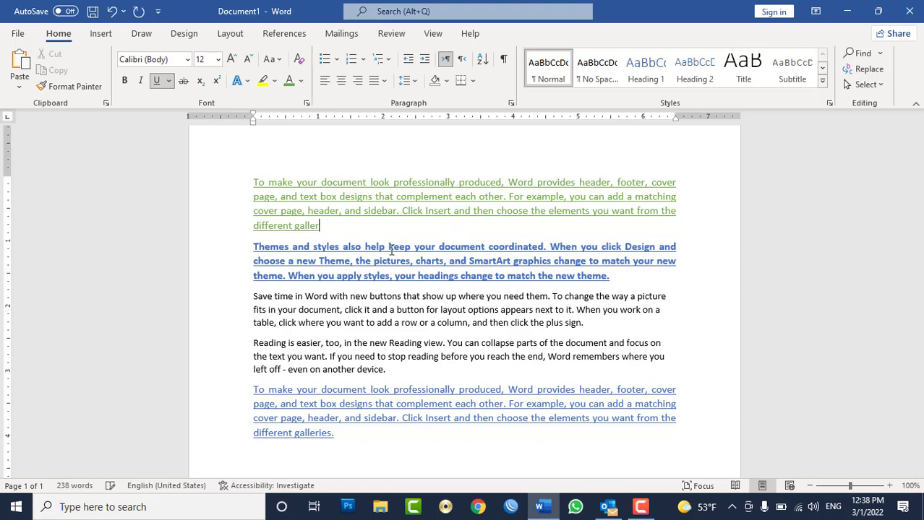
key("BackSpace")
key("BackSpace")
key("BackSpace")
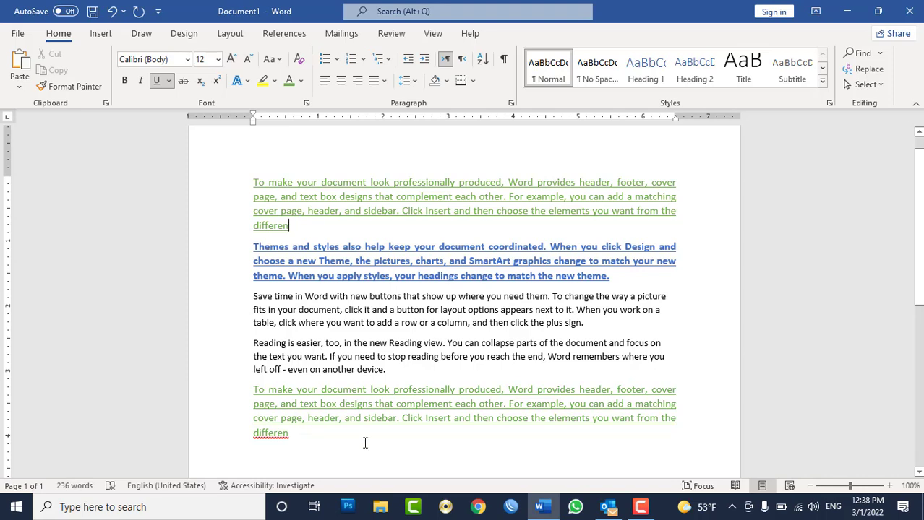
Delete the last two paragraphs, from 'Reading is easier' to the end
left_click(21, 91)
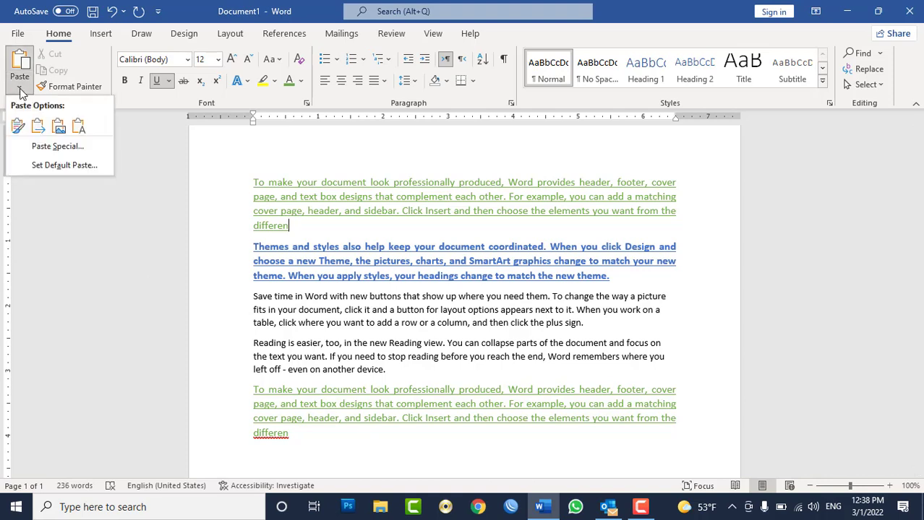
left_click(429, 387)
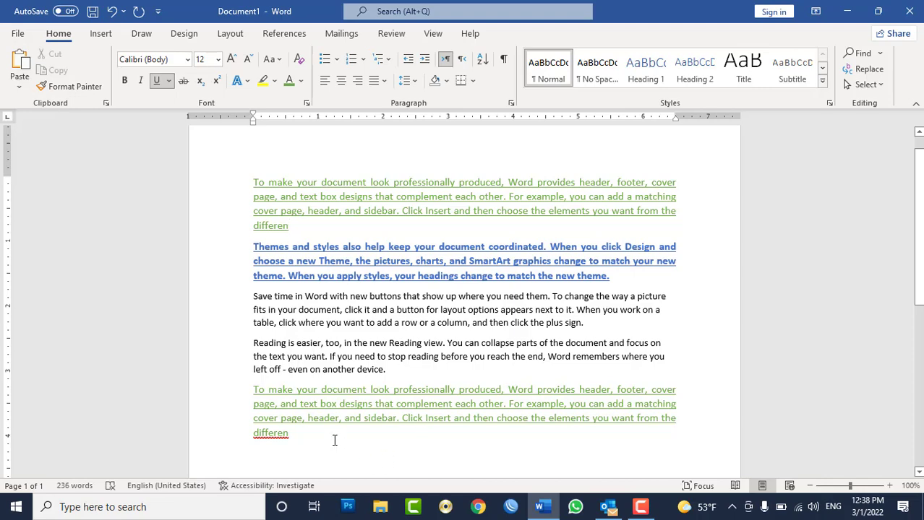
mouse_move(334, 443)
left_mouse_down()
mouse_move(225, 235)
mouse_move(223, 348)
left_mouse_up()
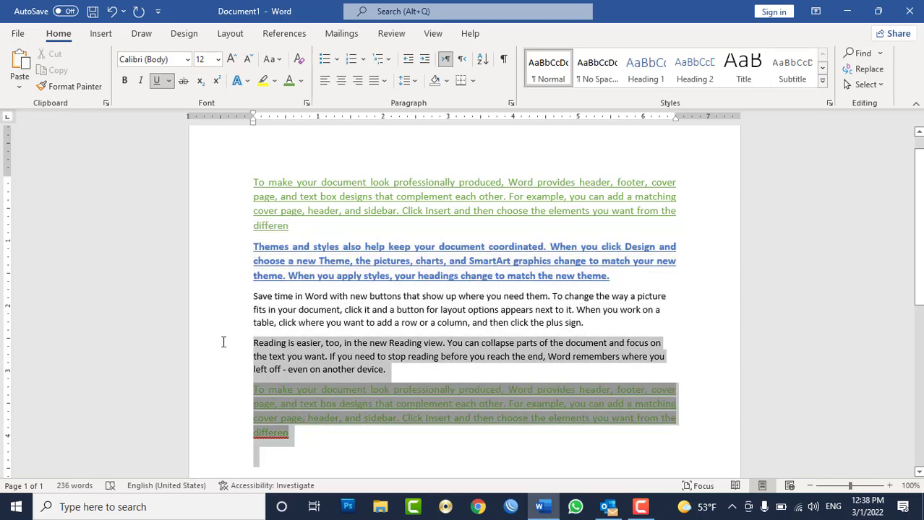
key("Delete")
Paste a copy of the green first paragraph onto the empty last line
left_click_drag(298, 227, 227, 179)
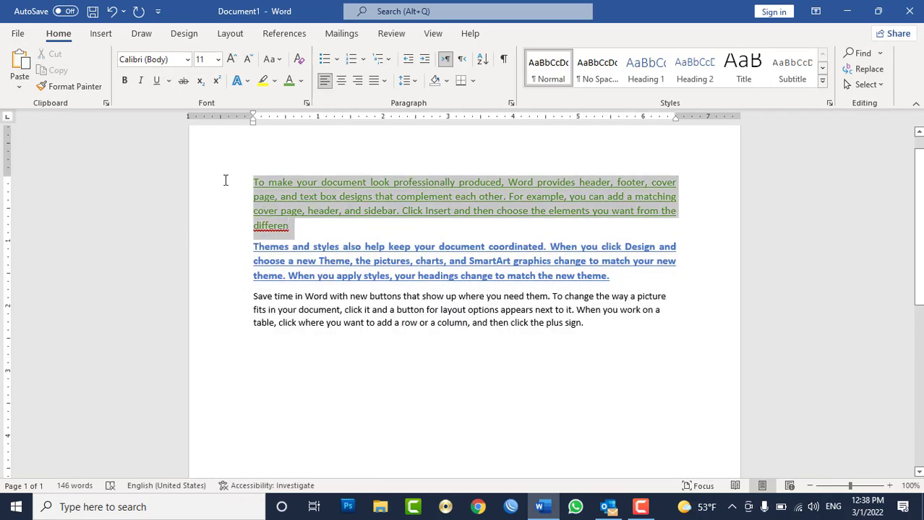
left_click(295, 381)
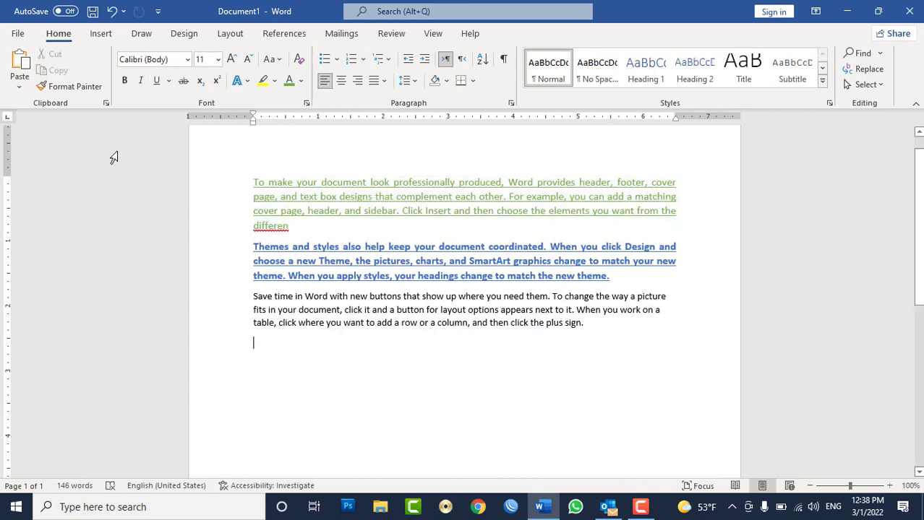
left_click(19, 64)
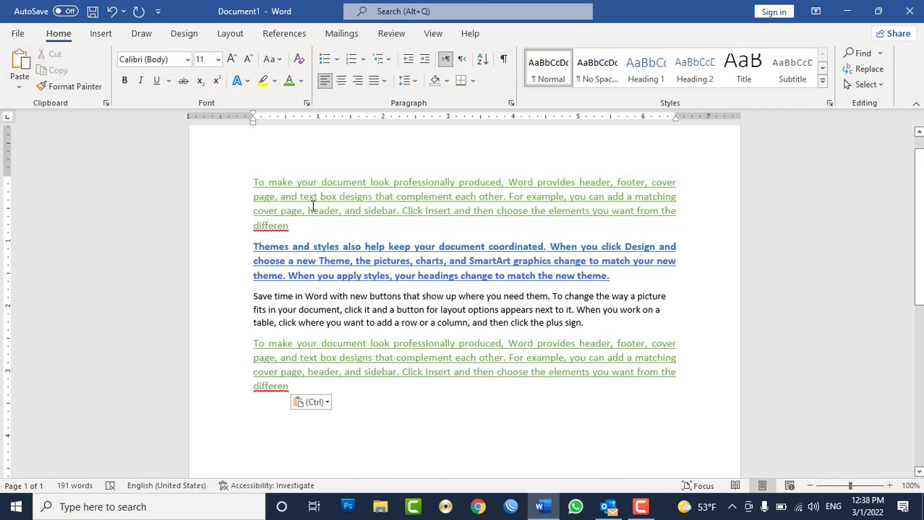
left_click(20, 89)
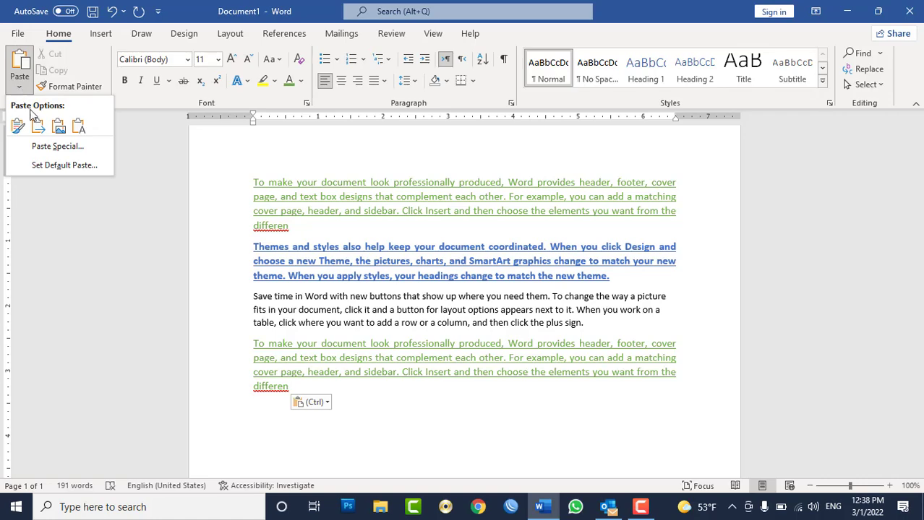
left_click(44, 167)
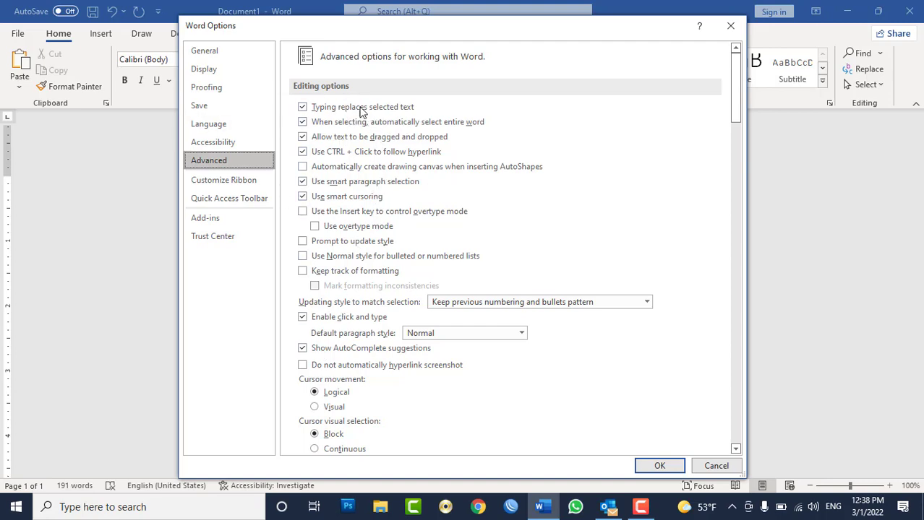
scroll(441, 380, "down", 1)
scroll(437, 337, "up", 1)
scroll(438, 325, "down", 2)
scroll(438, 321, "down", 2)
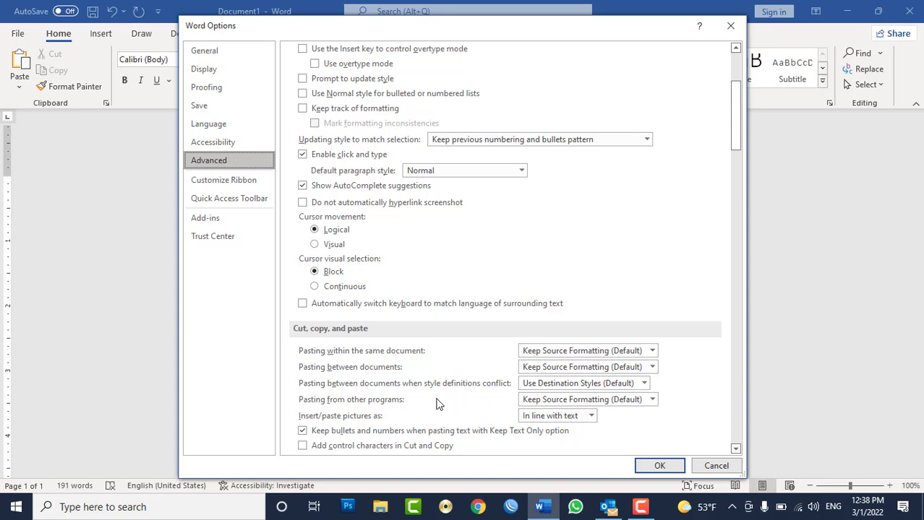
left_click(716, 466)
left_click(20, 87)
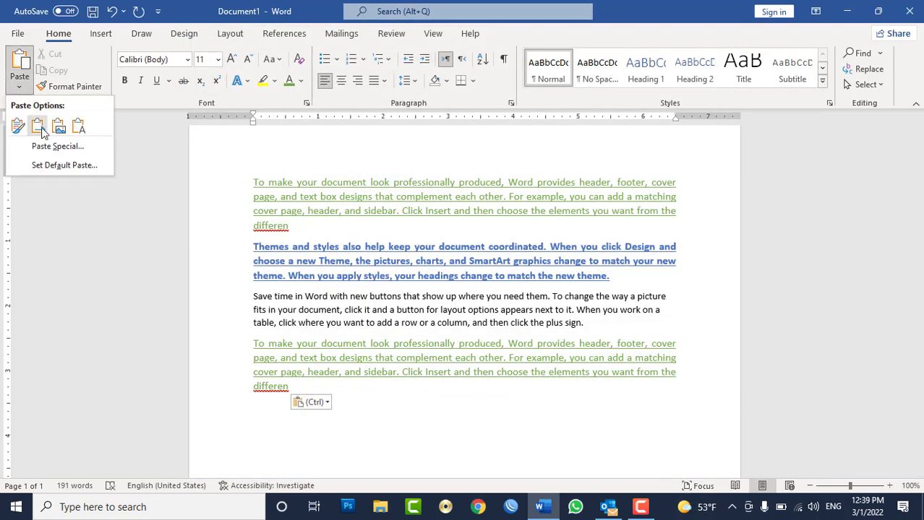
left_click(57, 146)
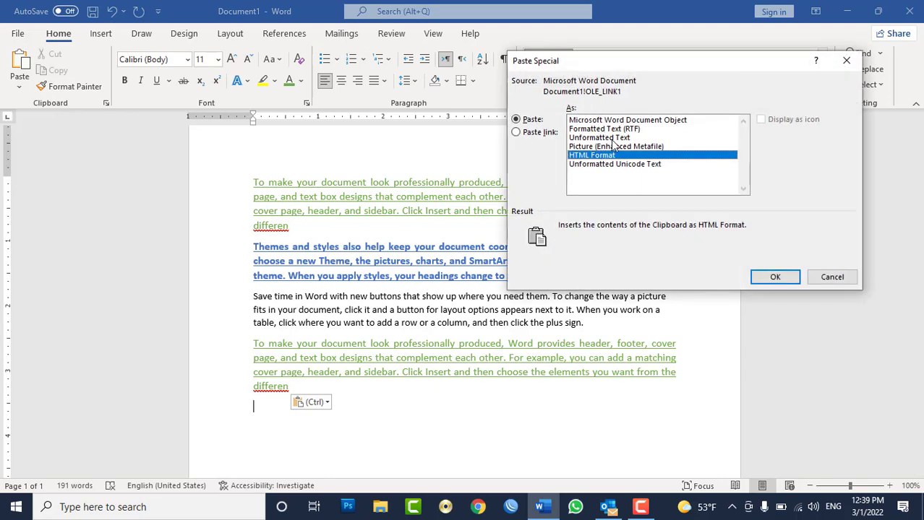
left_click(607, 137)
left_click(775, 277)
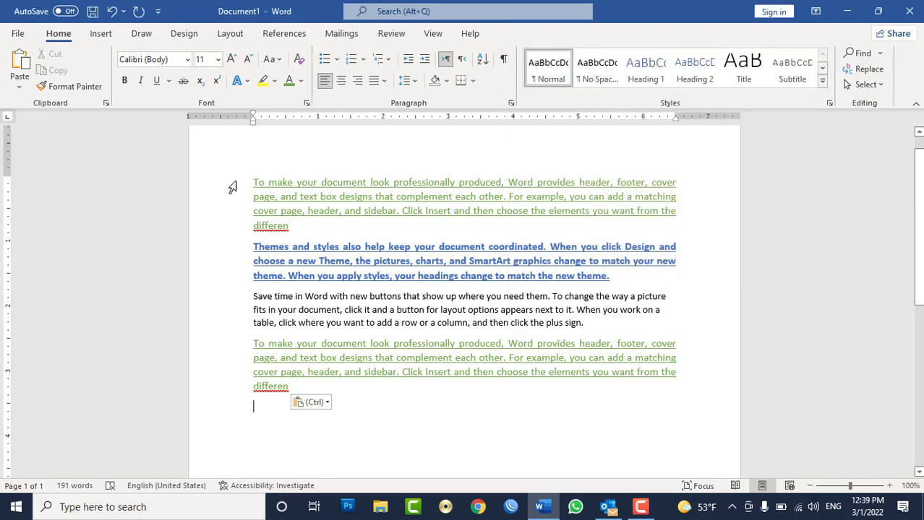
left_click(19, 87)
left_click(51, 175)
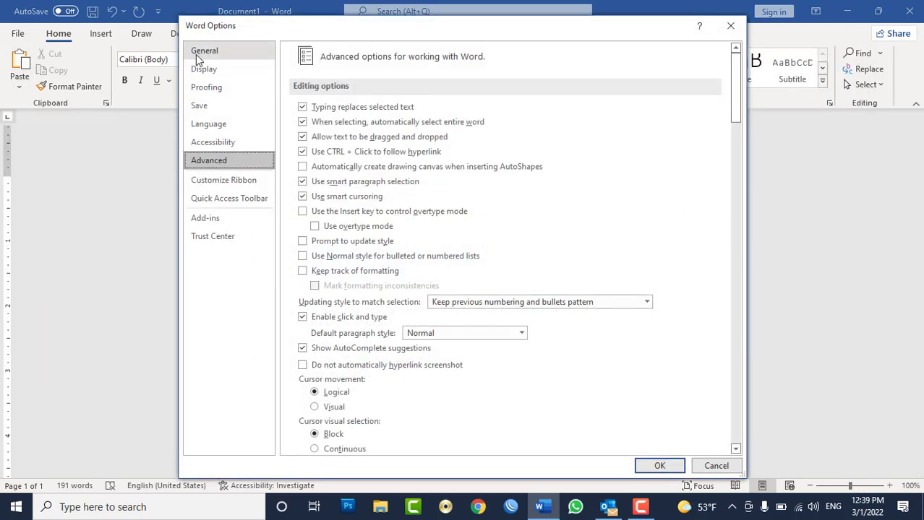
left_click(204, 68)
left_click(200, 106)
left_click(209, 161)
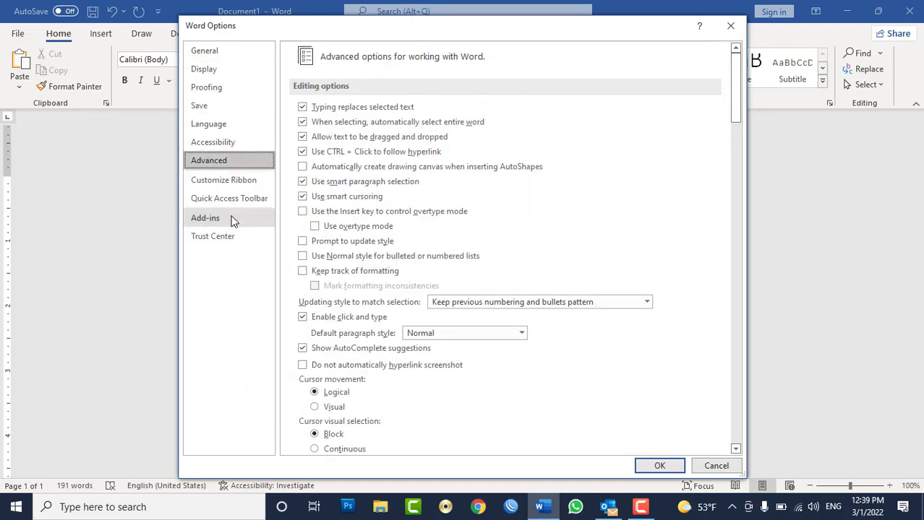
left_click(702, 463)
left_click_drag(644, 433, 217, 189)
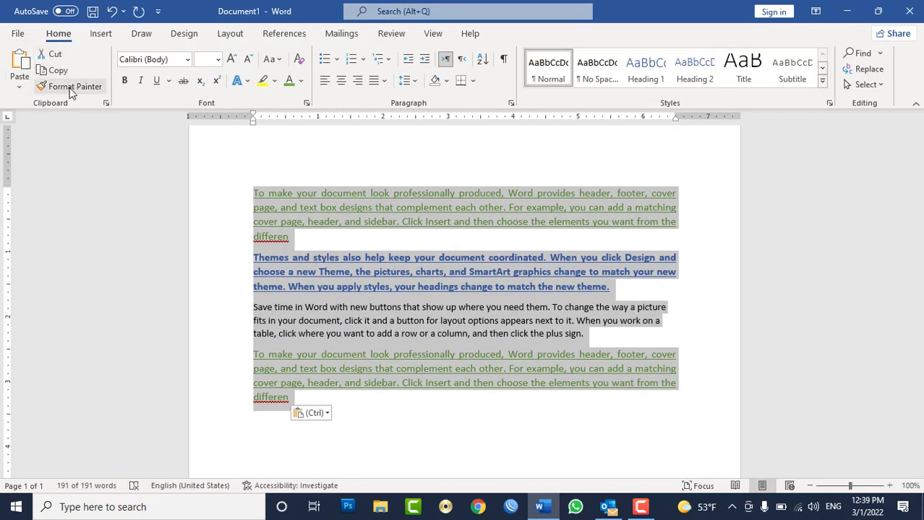
Make the first green paragraph bold and underlined, leaving it non-italic
left_click(419, 239)
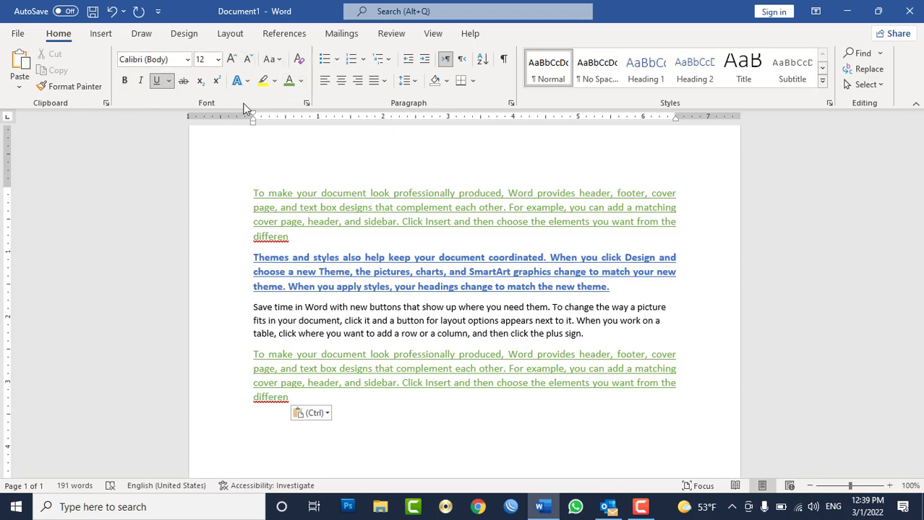
left_click(327, 234)
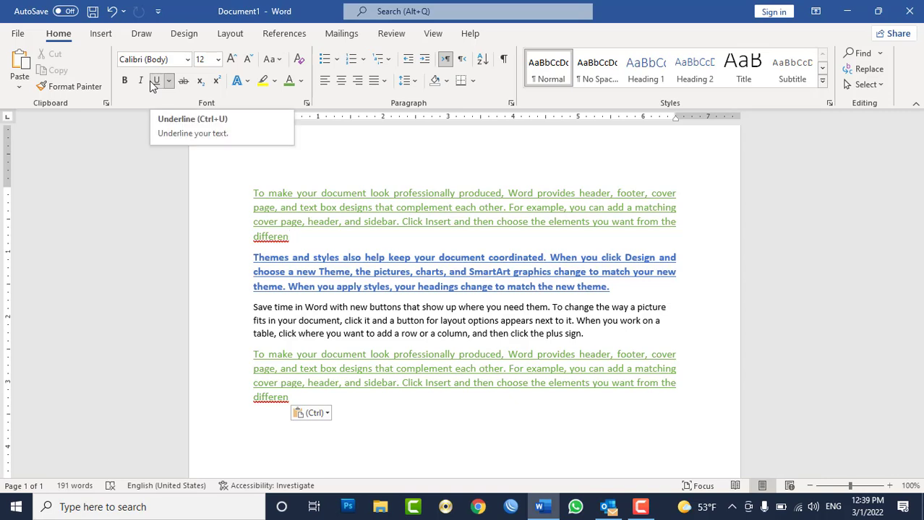
left_click_drag(293, 236, 246, 194)
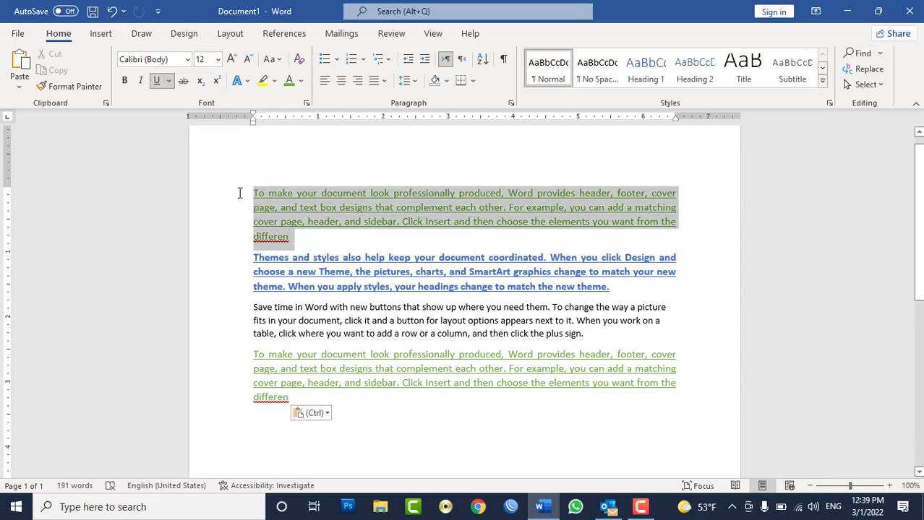
left_click(125, 83)
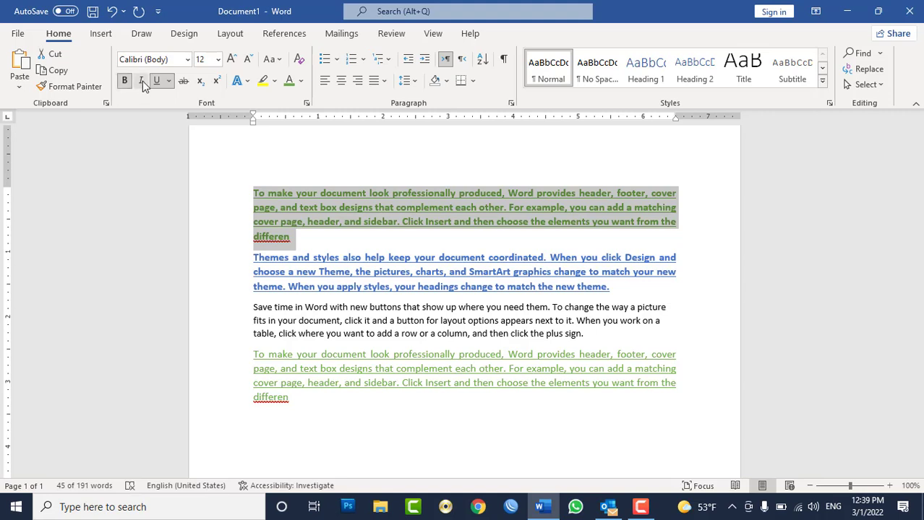
left_click(142, 80)
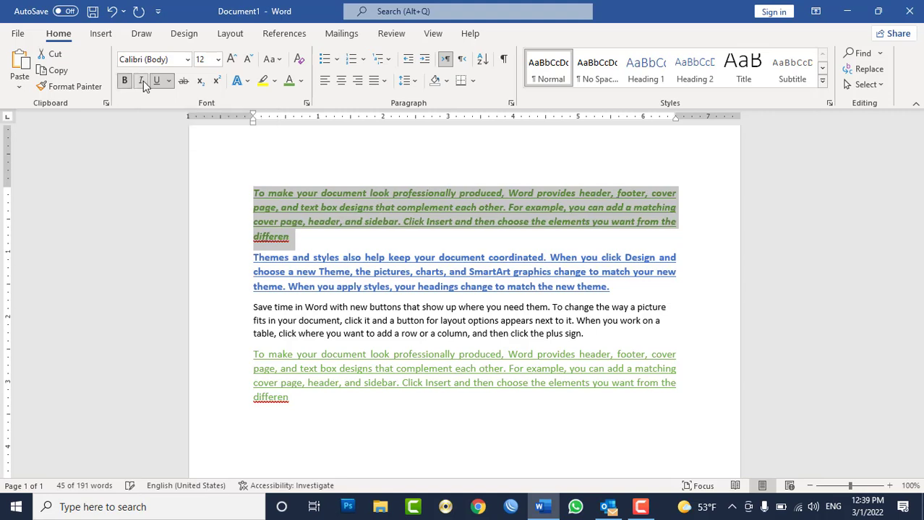
left_click(143, 82)
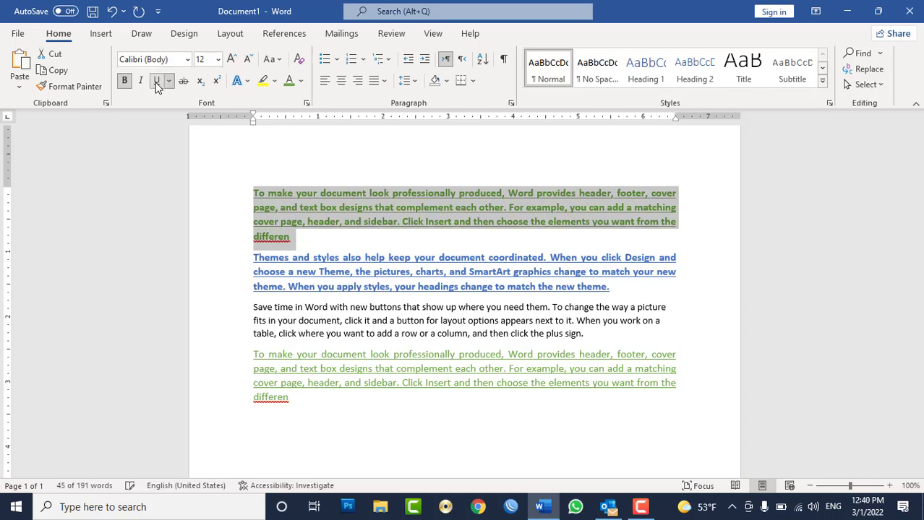
left_click(158, 84)
left_click(316, 239)
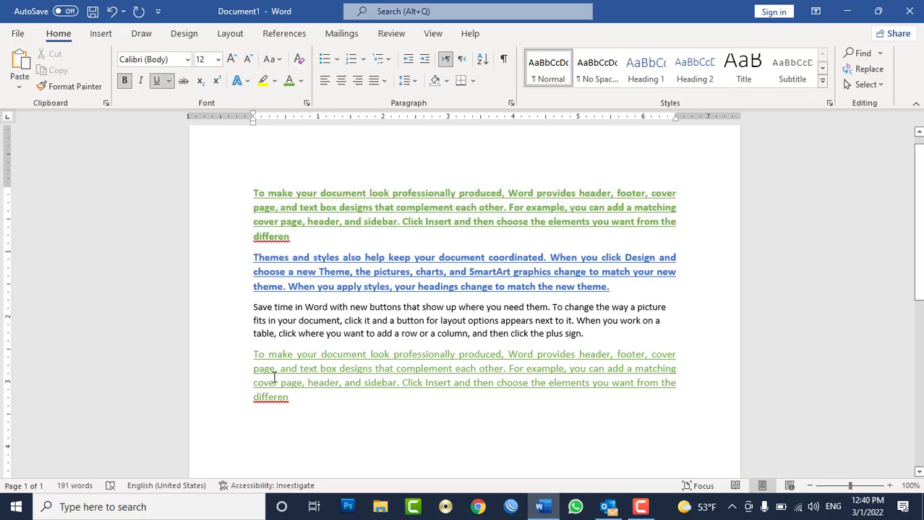
key("ctrl+a")
key("Delete")
type("=ran")
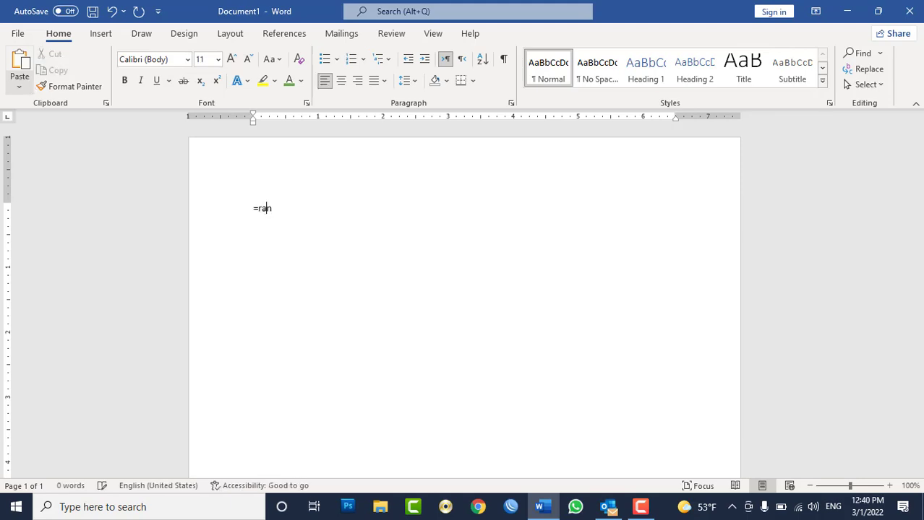
type(")")
key("Return")
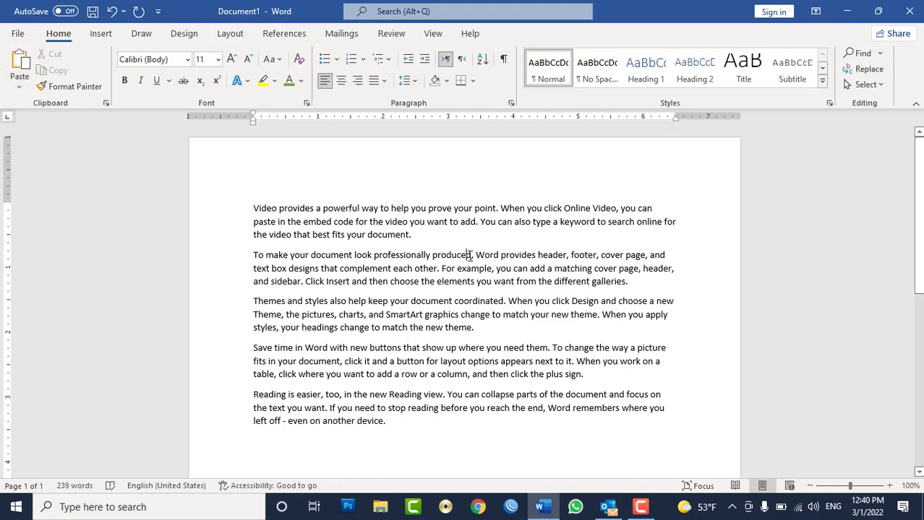
Underline 'professionally produced' and 'you want to add a row or a column'
left_click_drag(470, 255, 376, 257)
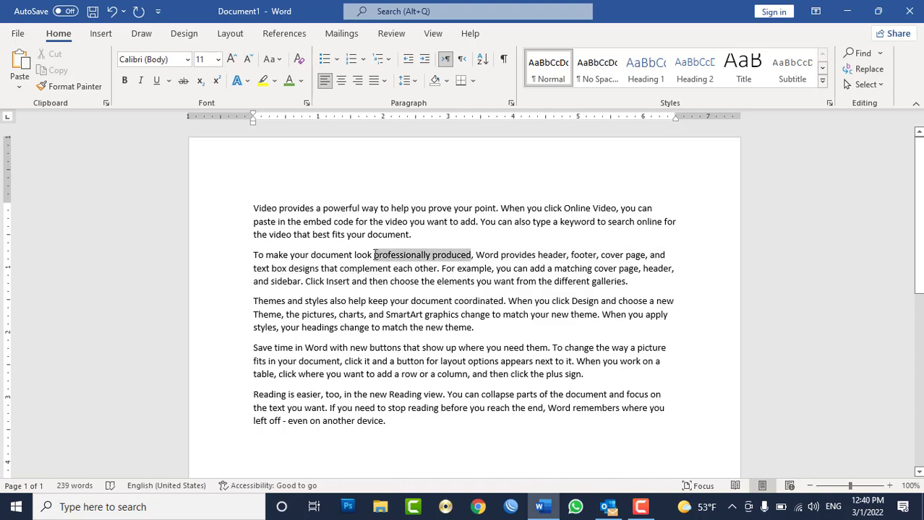
left_click(155, 81)
left_click_drag(471, 376, 329, 382)
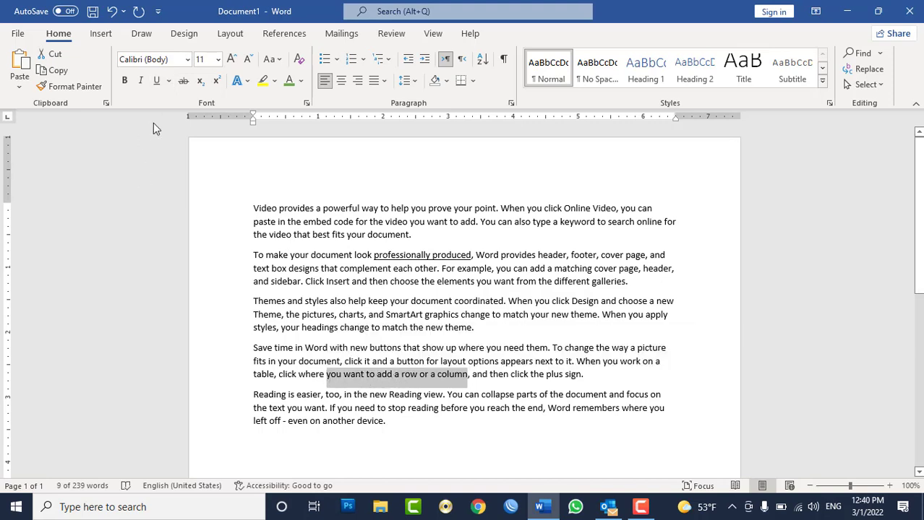
left_click(155, 81)
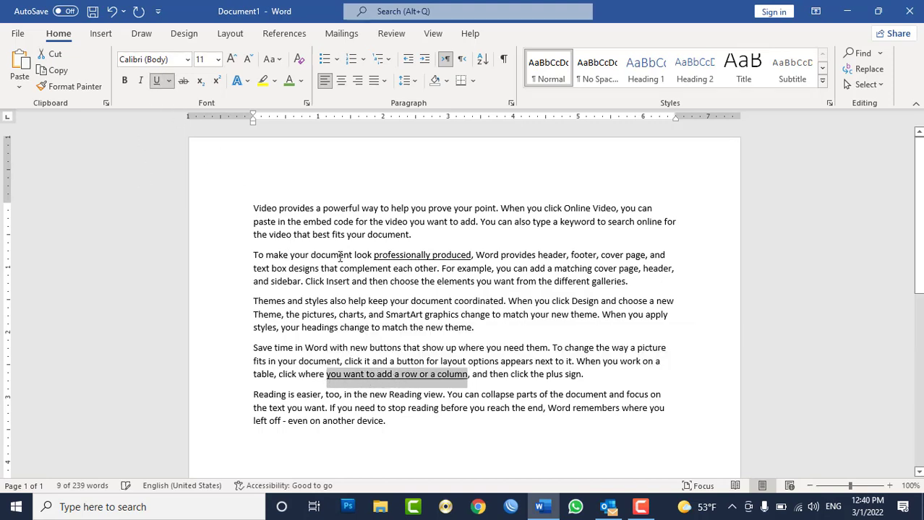
left_click(470, 269)
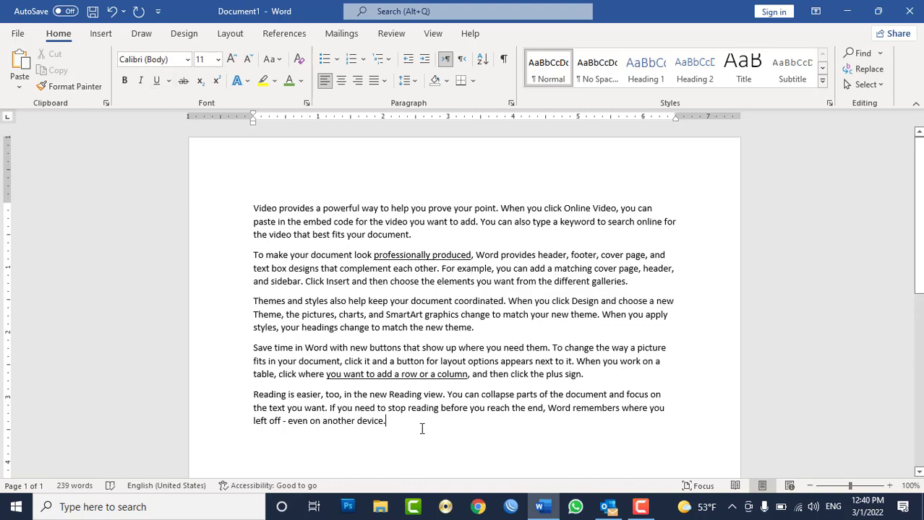
key("Return")
key("Return")
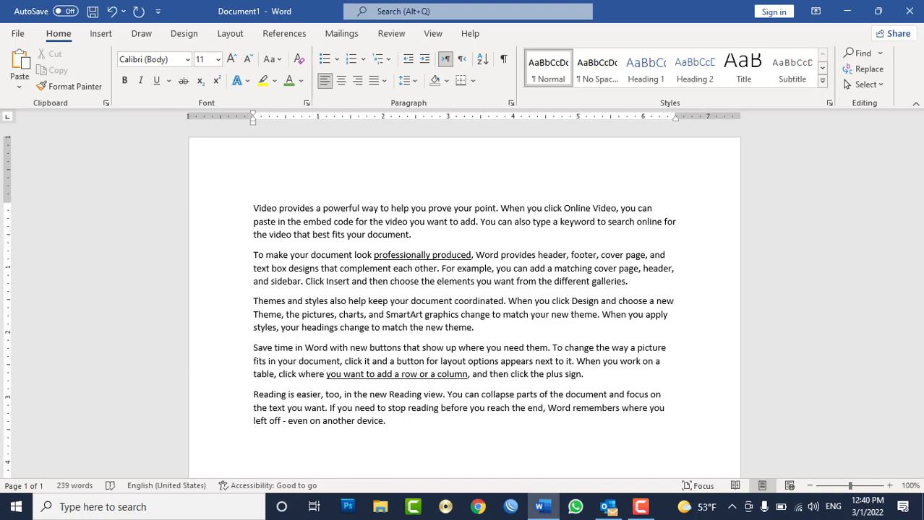
type("www.")
type("googl")
type("e.com")
left_click_drag(327, 461, 253, 463)
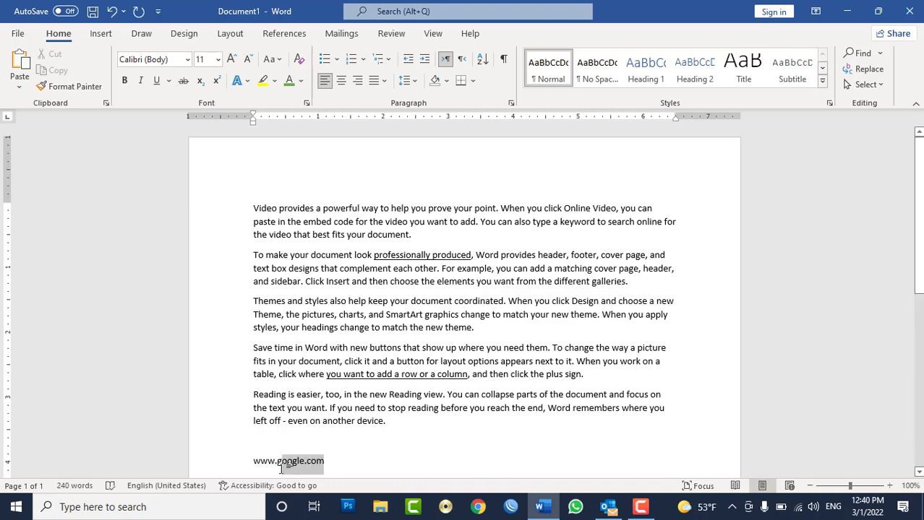
left_click(140, 81)
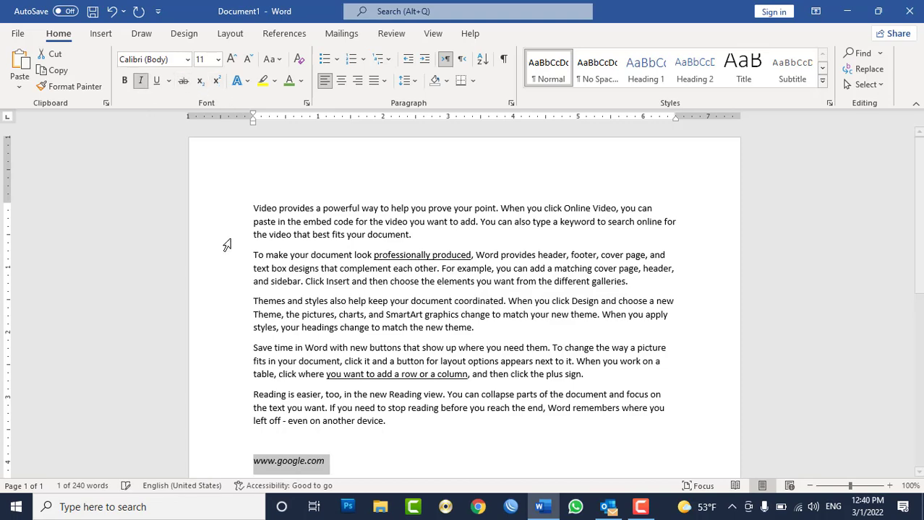
left_click(310, 396)
scroll(310, 401, "down", 3)
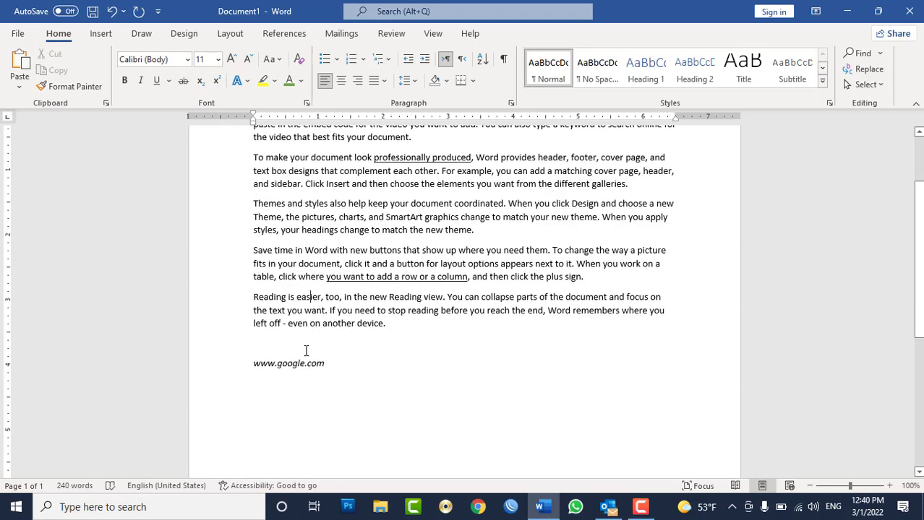
Apply strikethrough to the end of the first paragraph
scroll(305, 325, "up", 3)
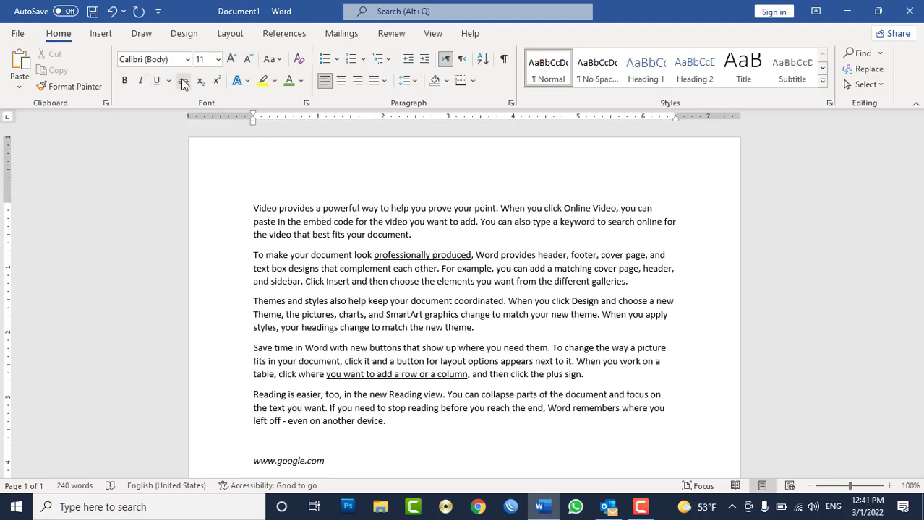
mouse_move(410, 235)
left_mouse_down()
mouse_move(263, 232)
mouse_move(229, 220)
left_mouse_up()
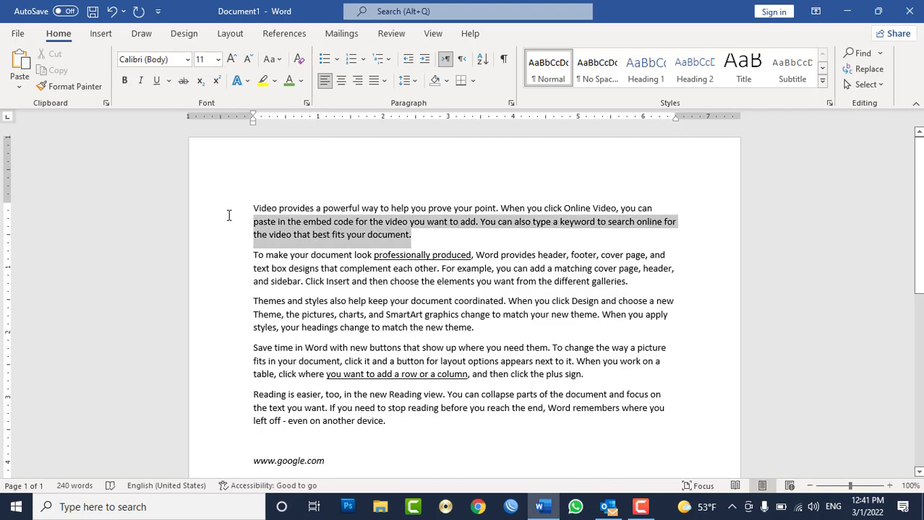
left_click(183, 81)
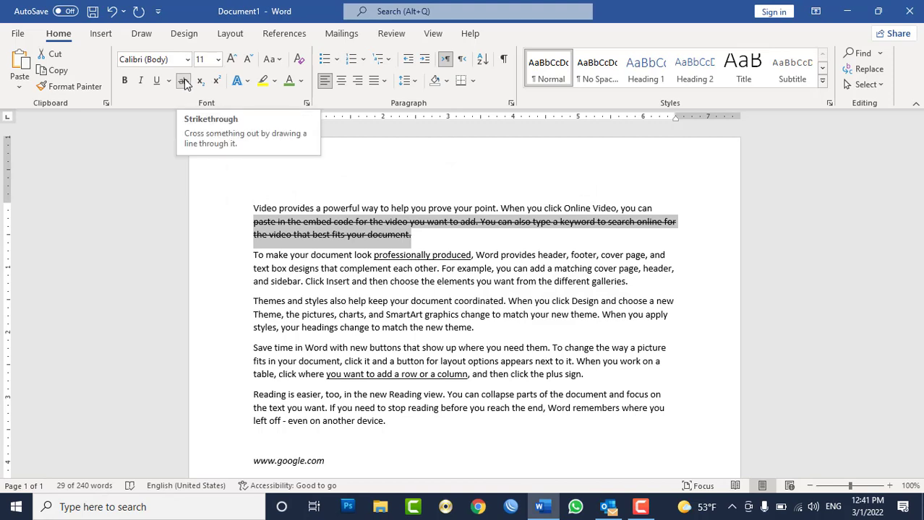
left_click(356, 259)
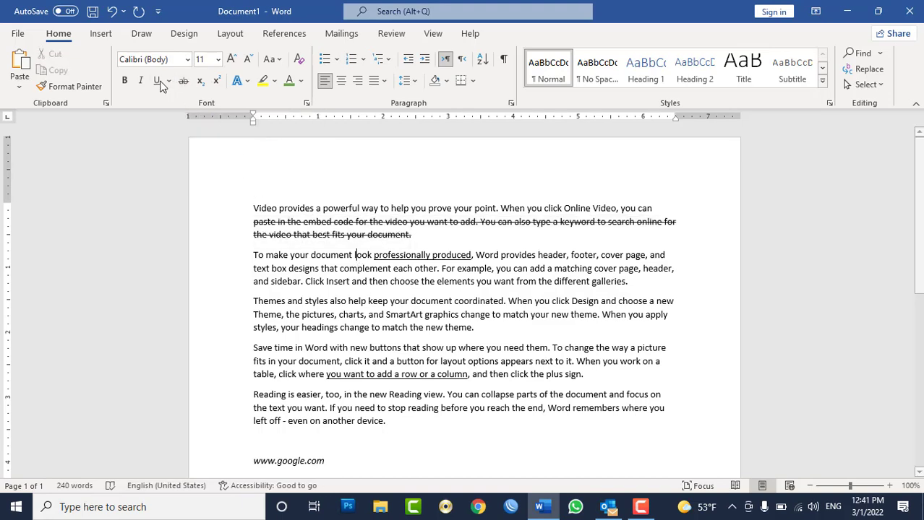
Give 'choose the elements you' a dash-dot underline
left_click(168, 80)
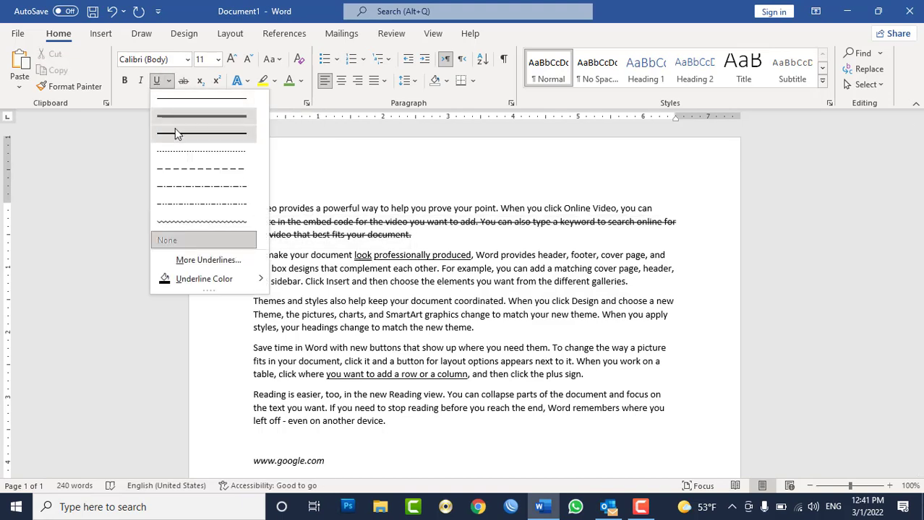
left_click(491, 292)
left_click_drag(493, 283, 390, 284)
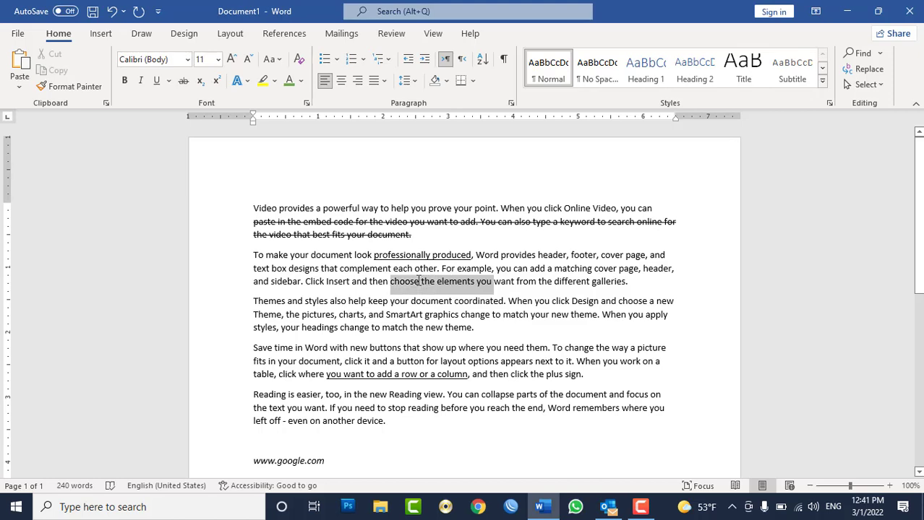
left_click(61, 75)
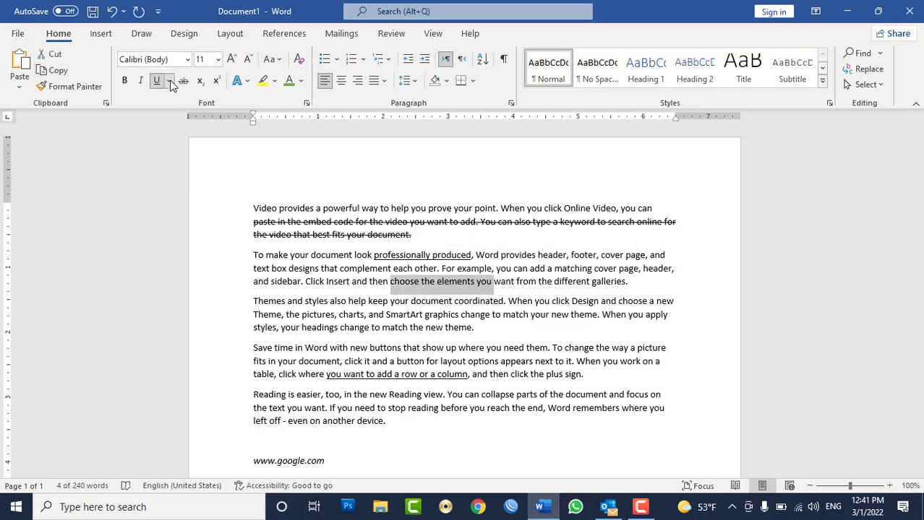
left_click(170, 81)
left_click(210, 206)
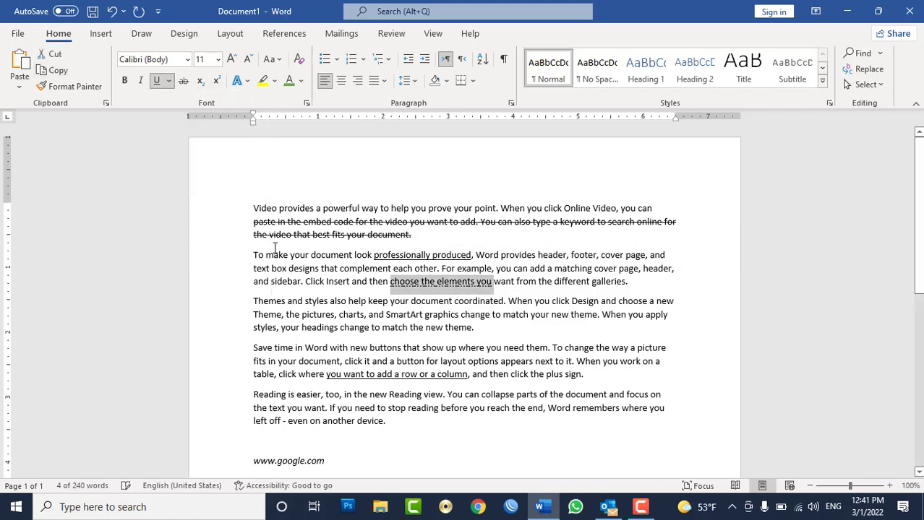
left_click(427, 237)
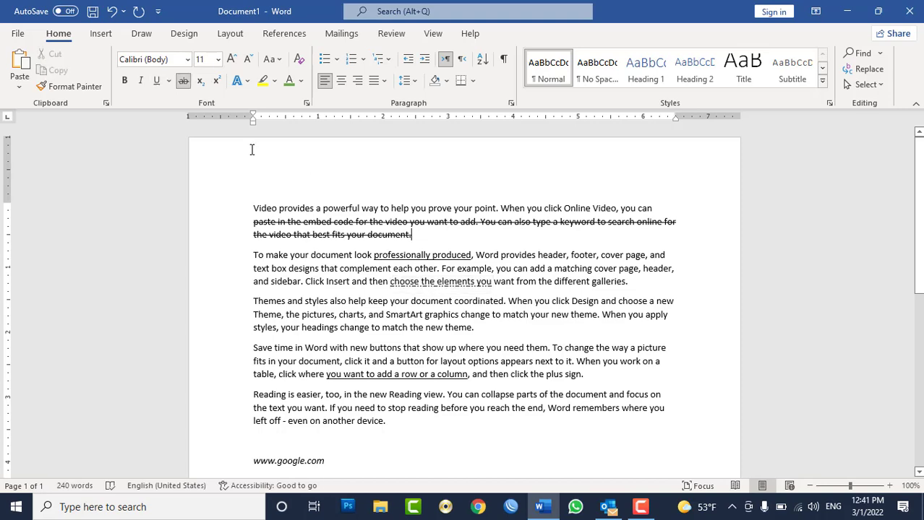
left_click(418, 316)
Clear the document and type 2x⁴, with the 4 as superscript
key("ctrl+a")
key("Delete")
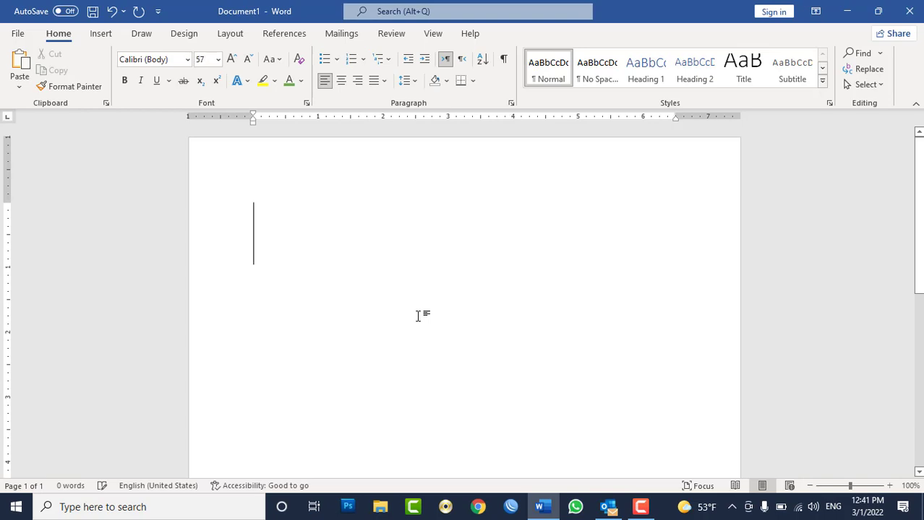
type("2")
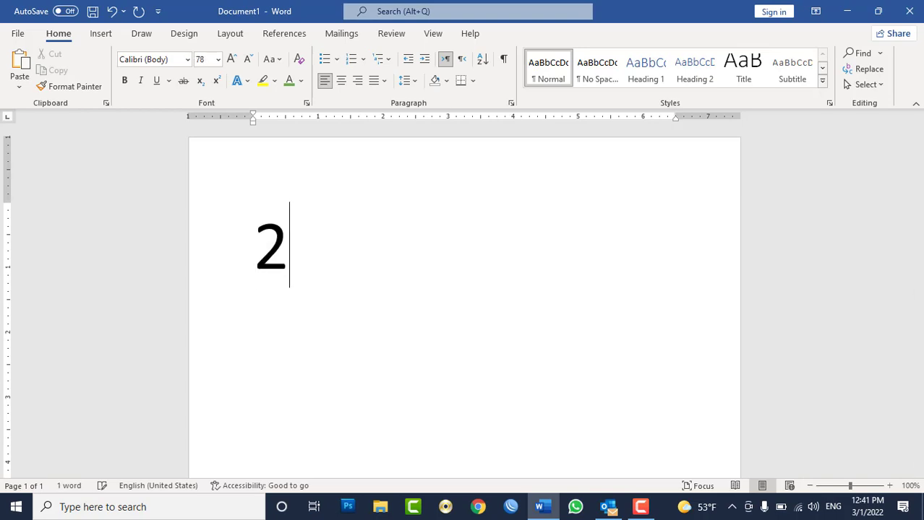
type("x4")
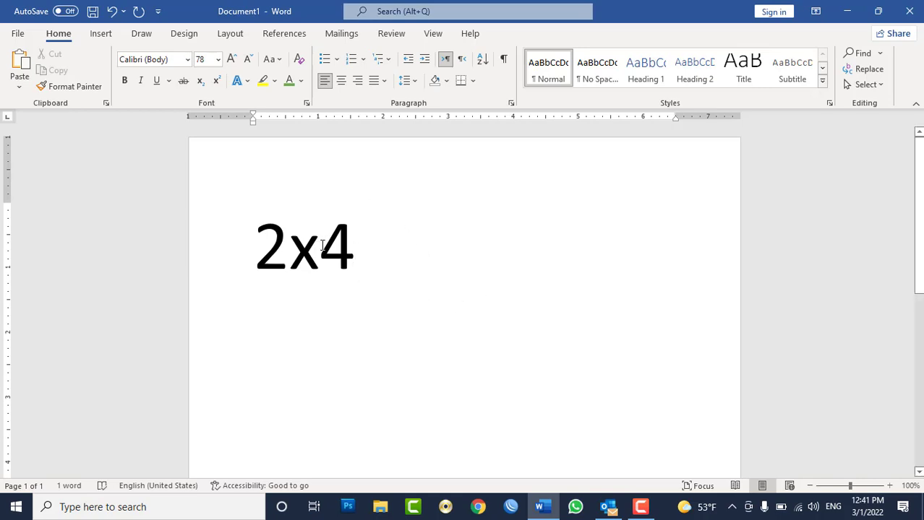
left_click_drag(321, 244, 346, 245)
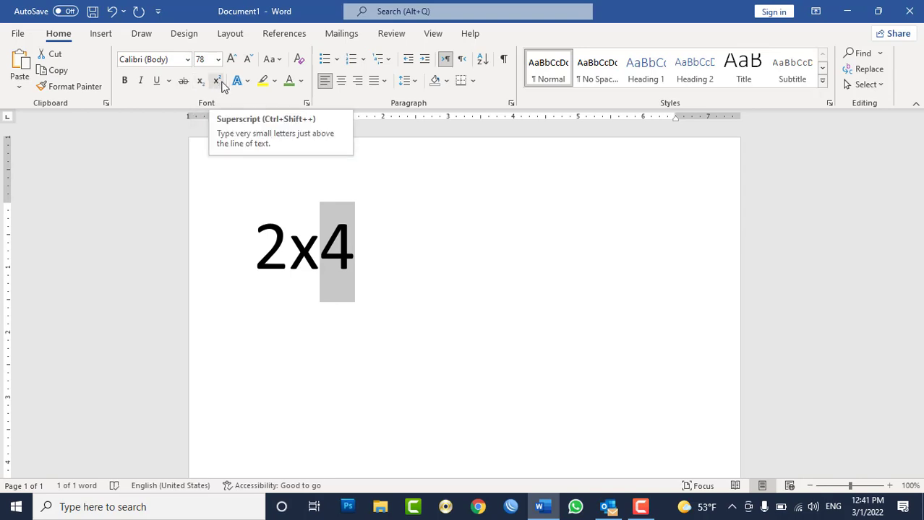
left_click(221, 83)
left_click(406, 321)
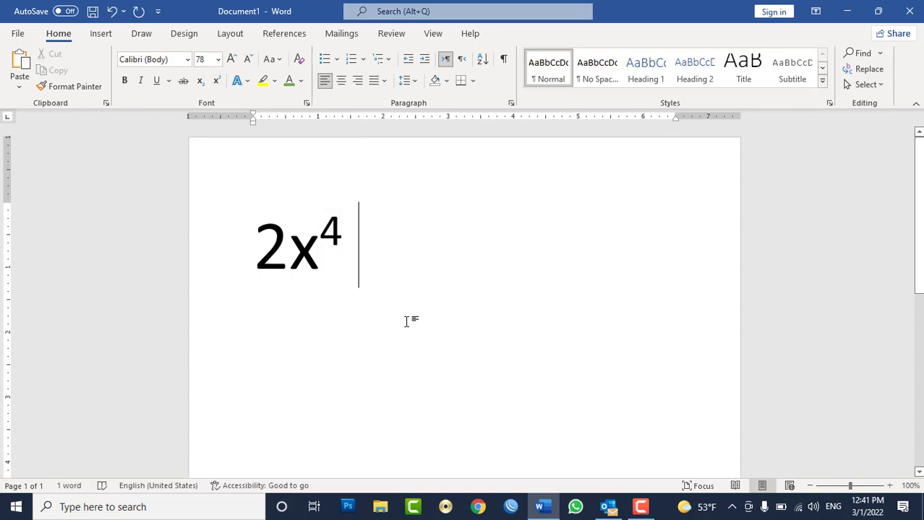
Add the line 'Log 10 10 = 1' with the second 10 as subscript
key("Return")
type("L")
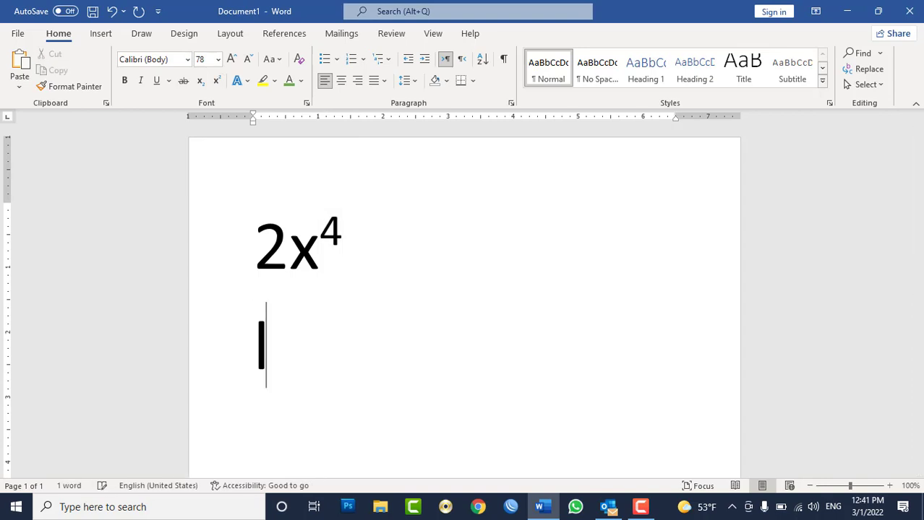
type("og 10 10 ")
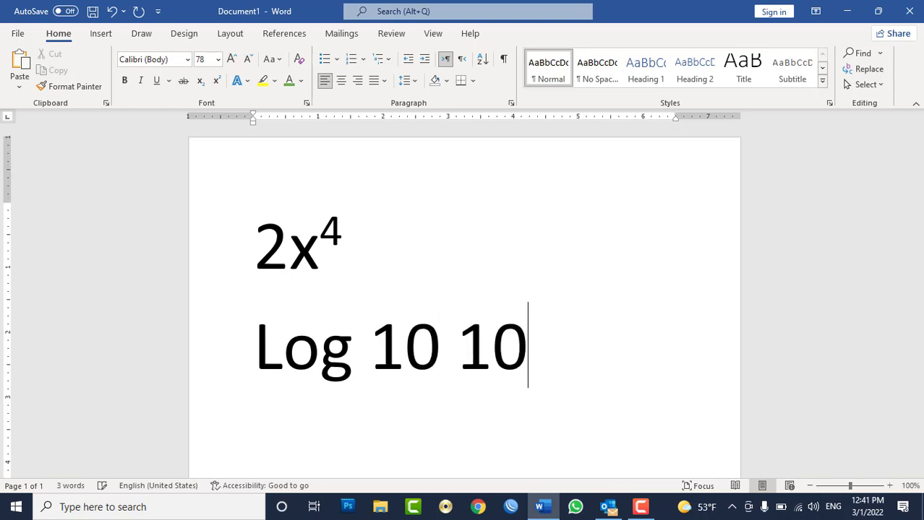
type("=")
type("1")
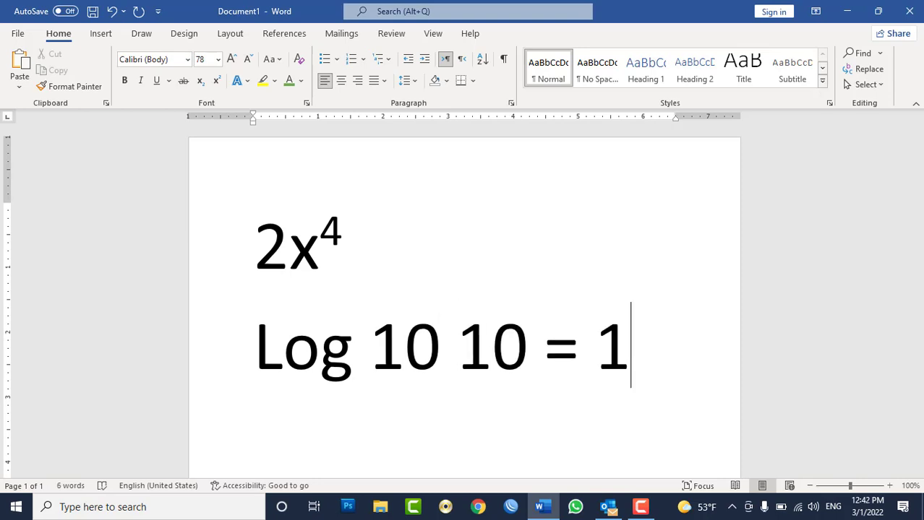
key("Return")
double_click(414, 351)
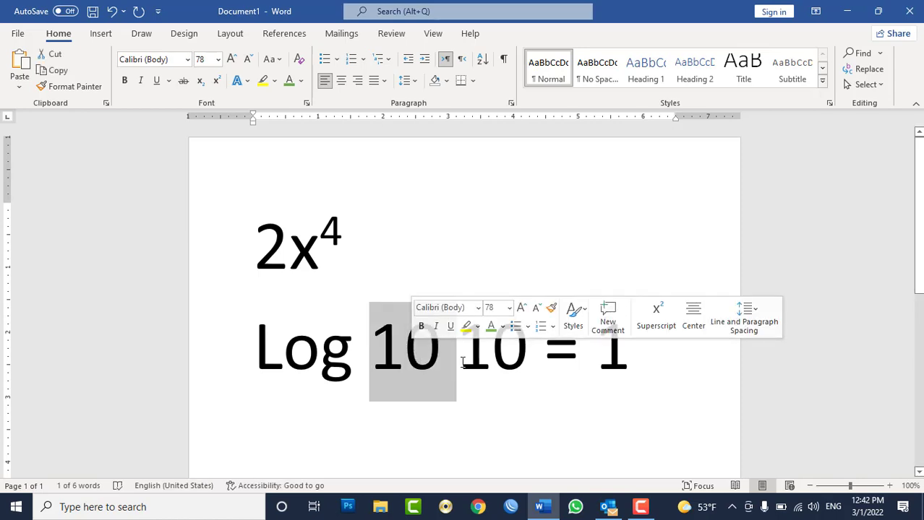
double_click(489, 353)
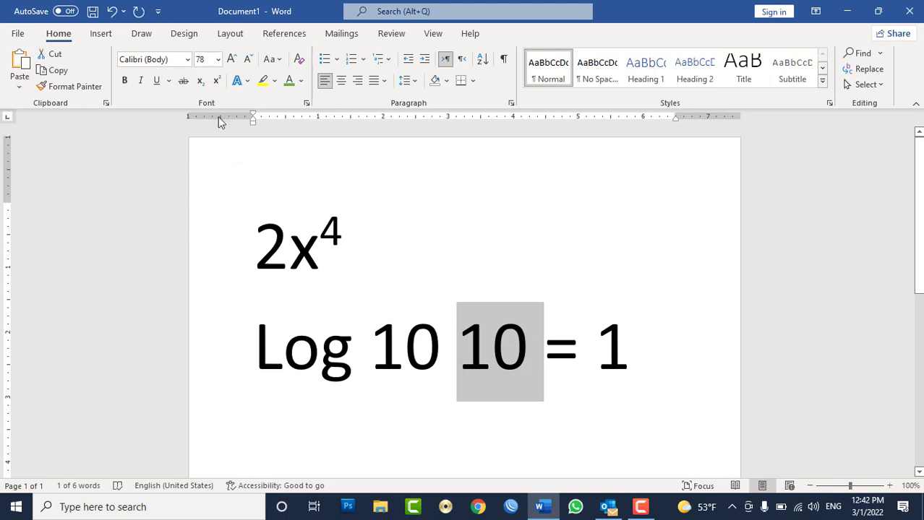
left_click(200, 82)
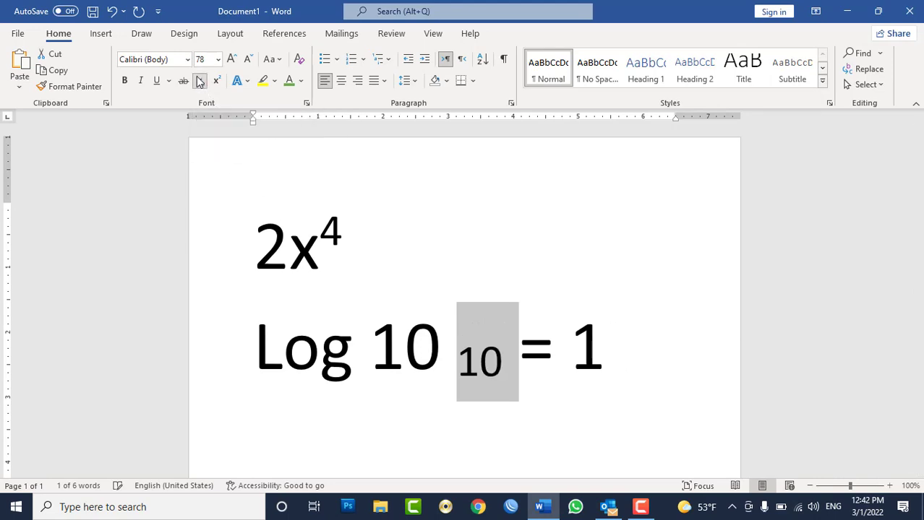
left_click(600, 437)
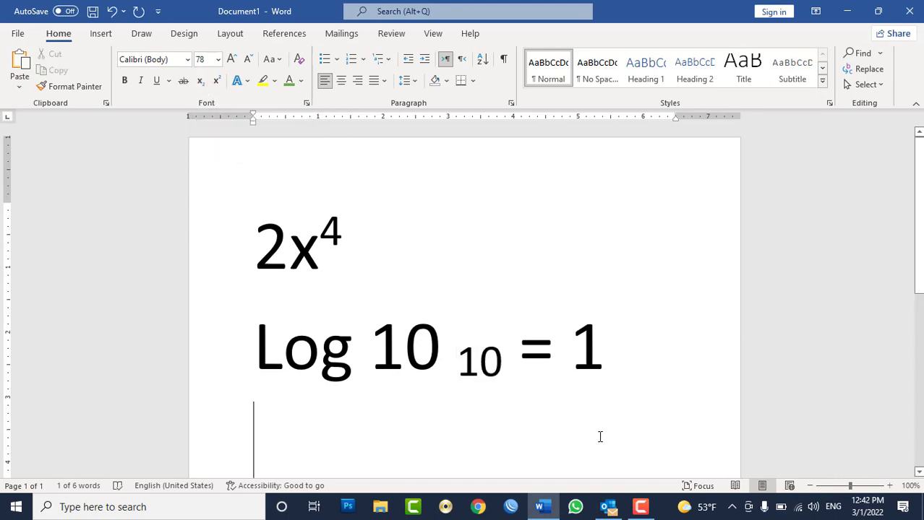
left_click(625, 356)
left_click_drag(625, 355, 250, 235)
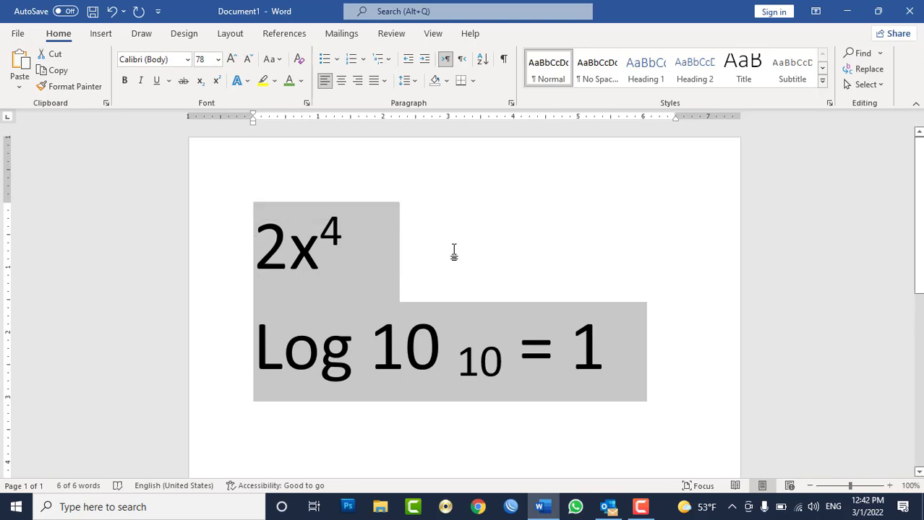
Generate five paragraphs of sample text with =rand()
type("=ra")
key("BackSpace")
key("BackSpace")
key("BackSpace")
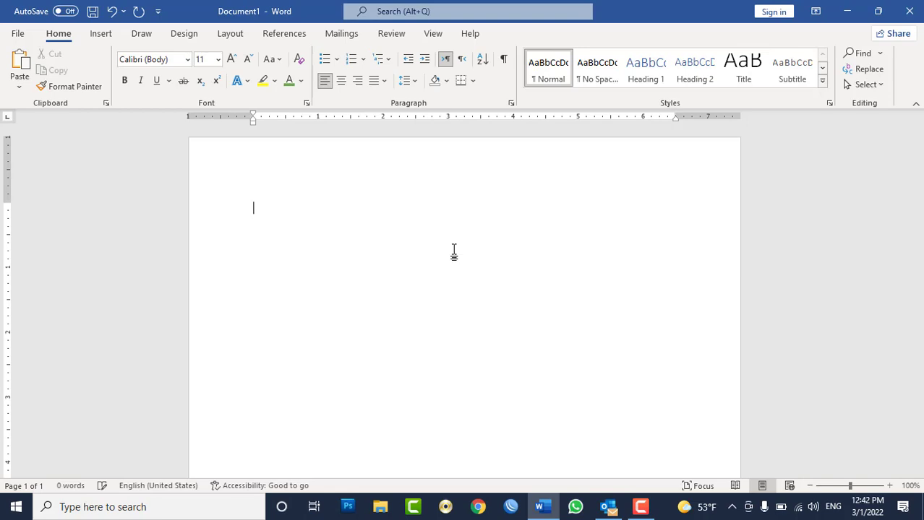
type("=rand()")
key("Return")
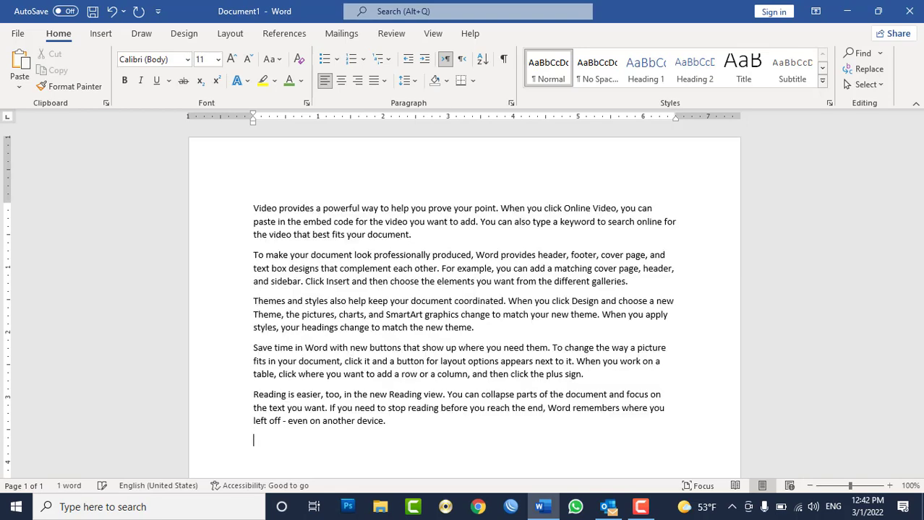
Add an 'Afghanistan' line above the first paragraph
left_click(254, 208)
key("Return")
key("Up")
type("Af")
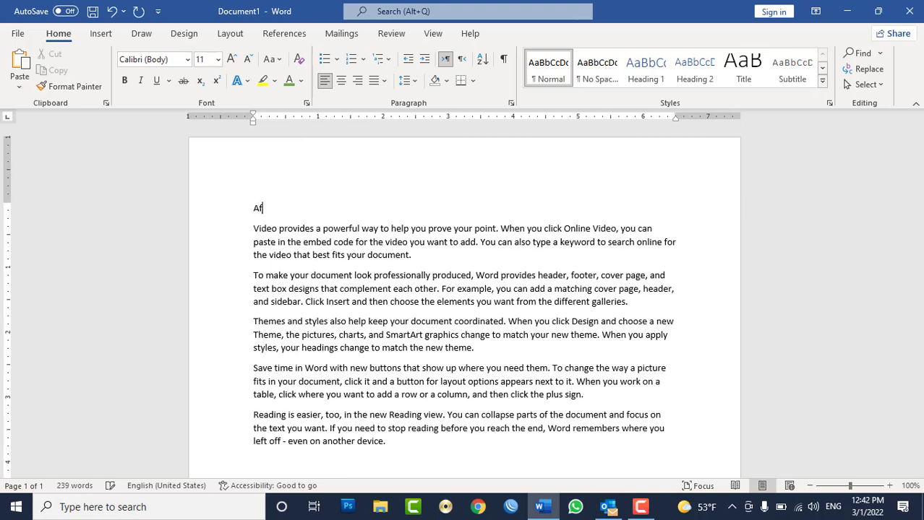
type("ghanistan")
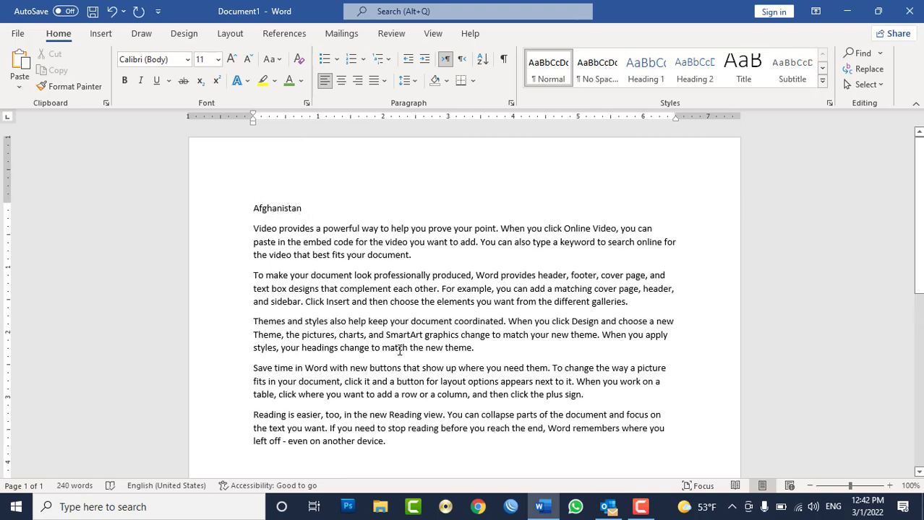
Insert 'Pakistan' and 'Iran' lines after the Themes and galleries paragraphs
left_click(489, 347)
key("Return")
type("Ira")
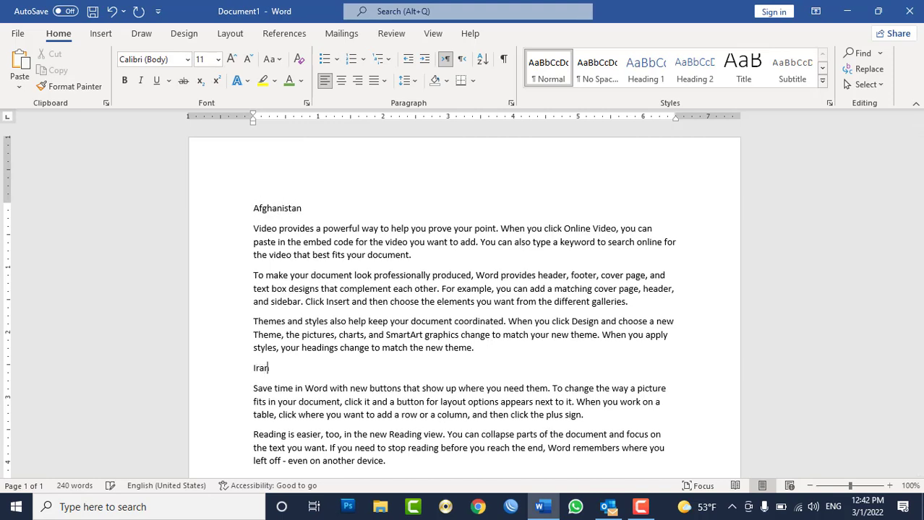
type("n")
scroll(490, 287, "down", 1)
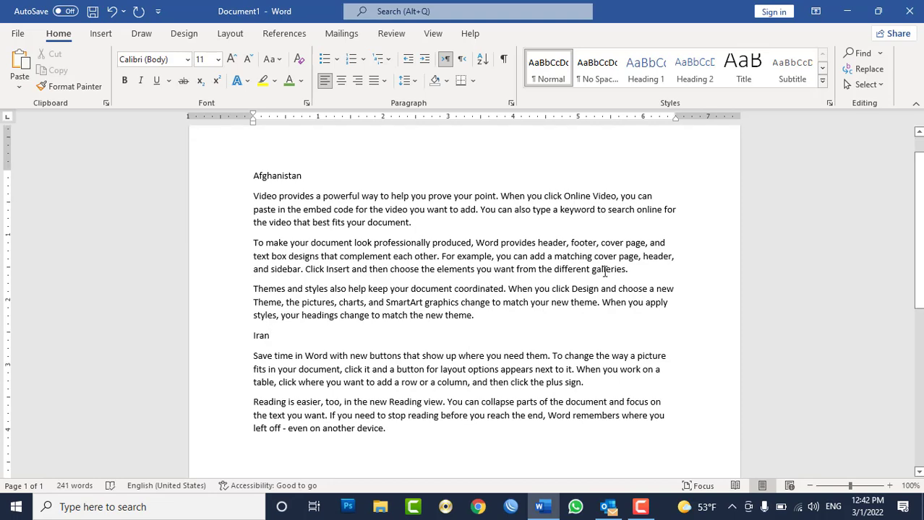
left_click(641, 269)
key("Return")
type("Pakistan")
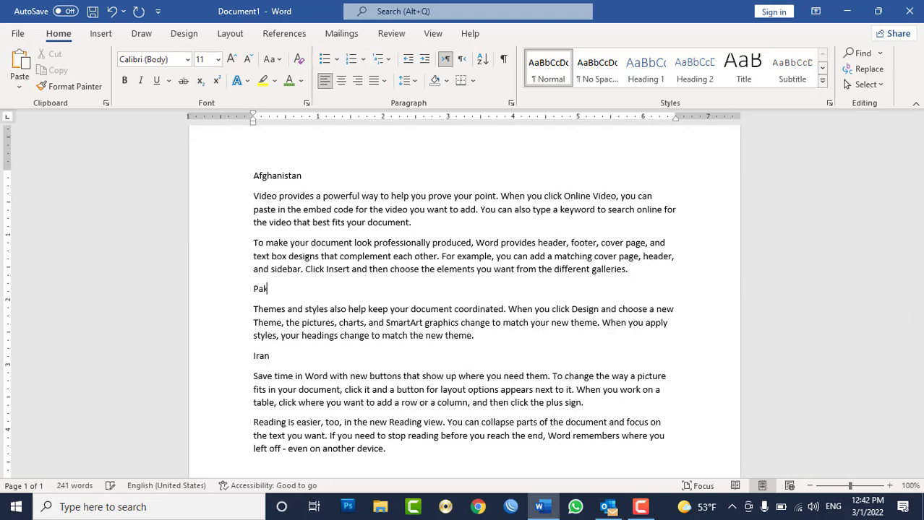
double_click(282, 175)
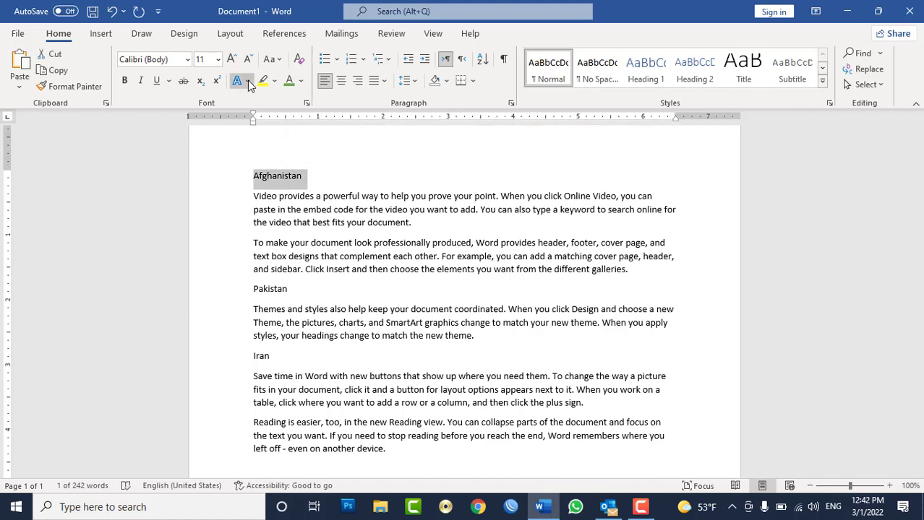
Give Afghanistan the blue outlined text effect and grow it to 14 pt
left_click(247, 81)
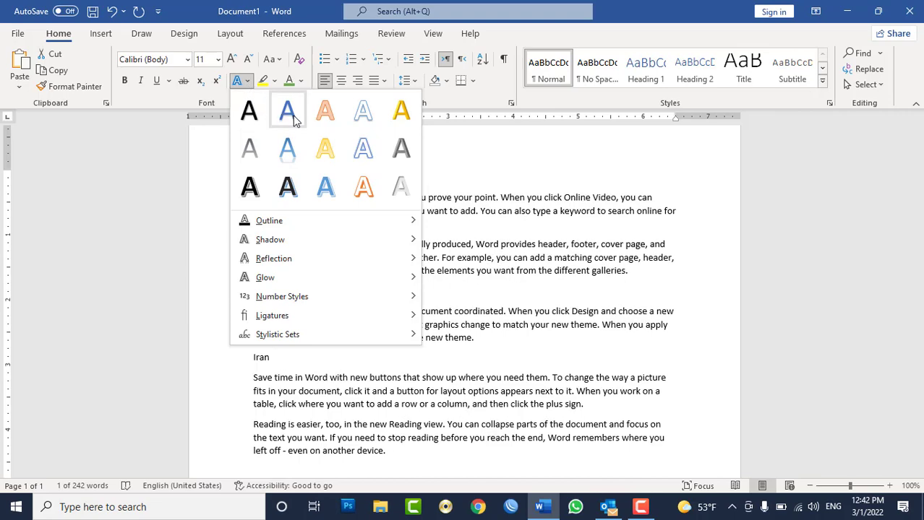
left_click(361, 119)
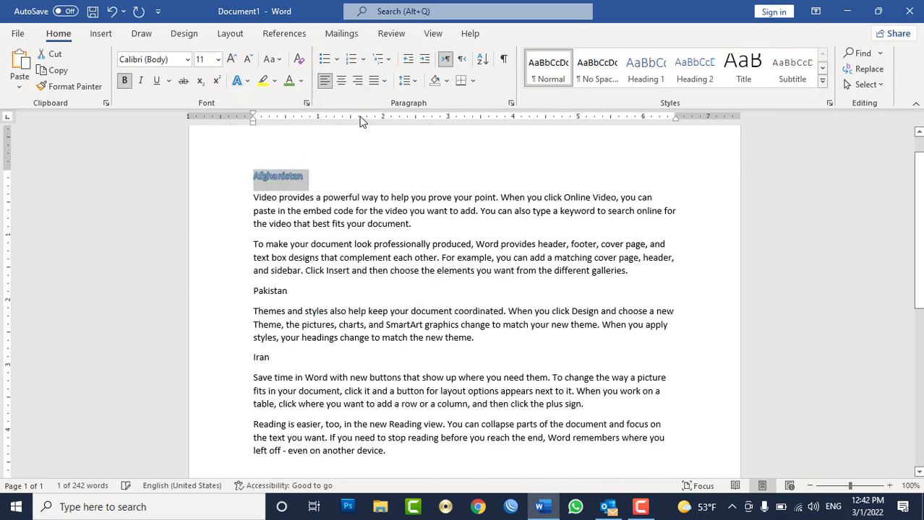
left_click(232, 59)
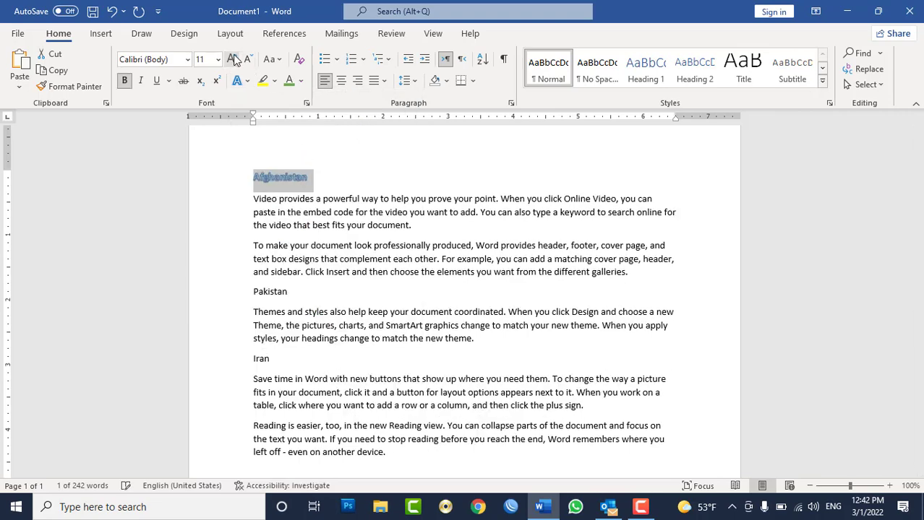
left_click(232, 58)
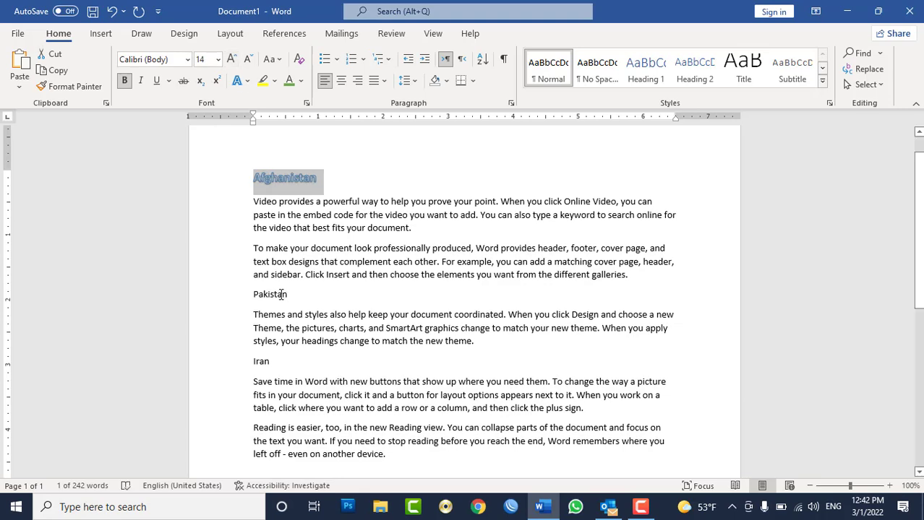
Give Pakistan the orange outlined text effect and make it one size larger
double_click(281, 294)
left_click(246, 80)
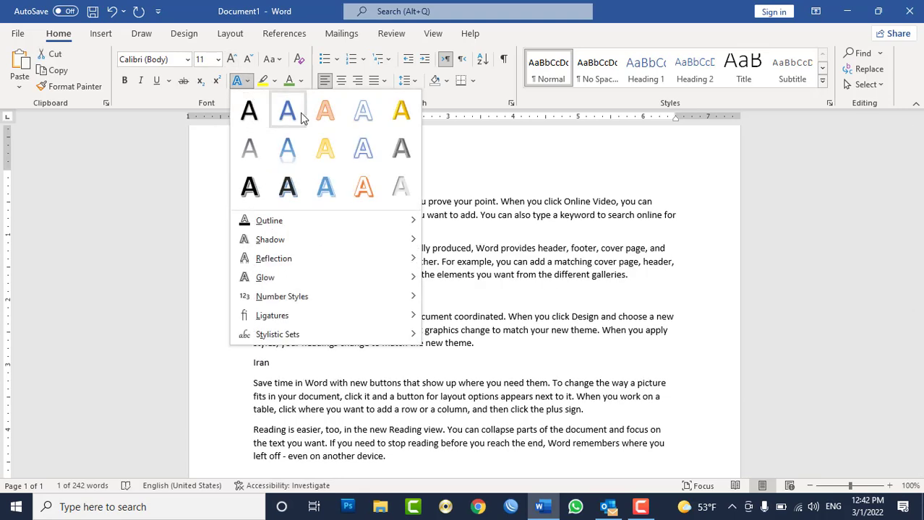
left_click(325, 110)
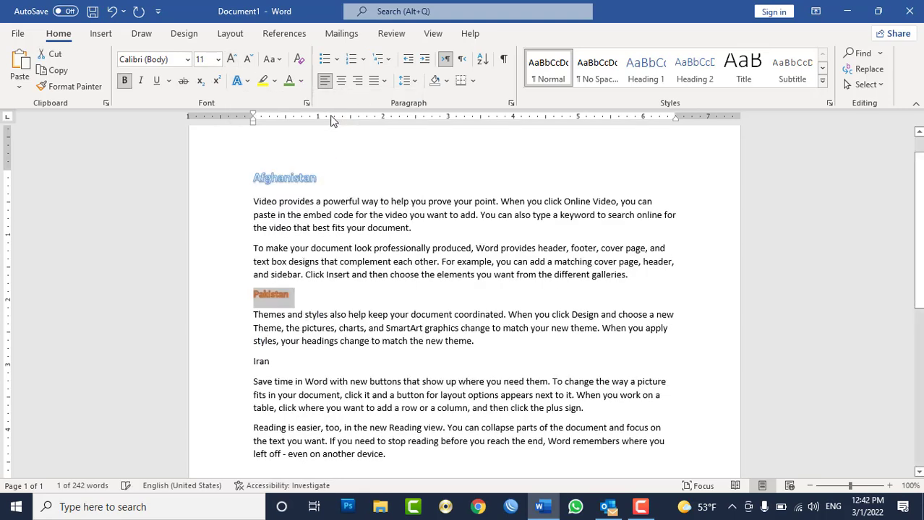
left_click(232, 59)
Give Iran the orange outlined effect, enlarge it twice, then enlarge Afghanistan again
double_click(261, 369)
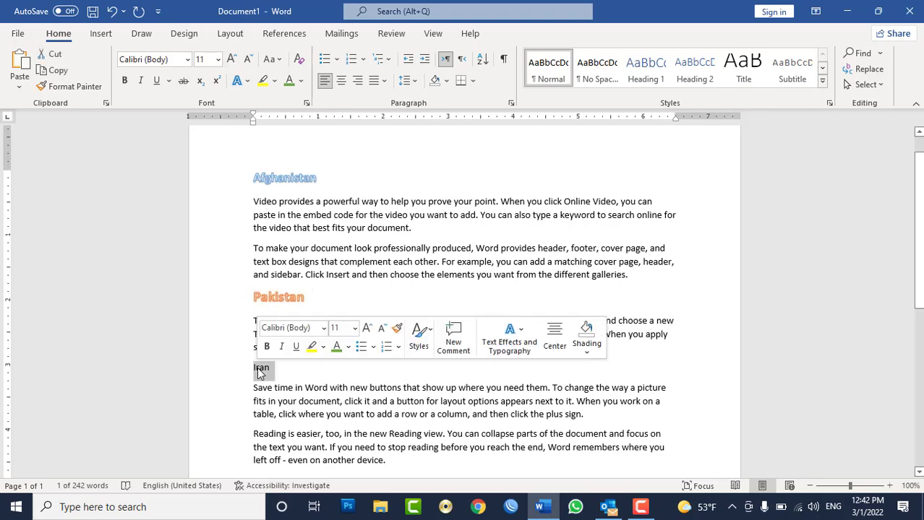
left_click(247, 80)
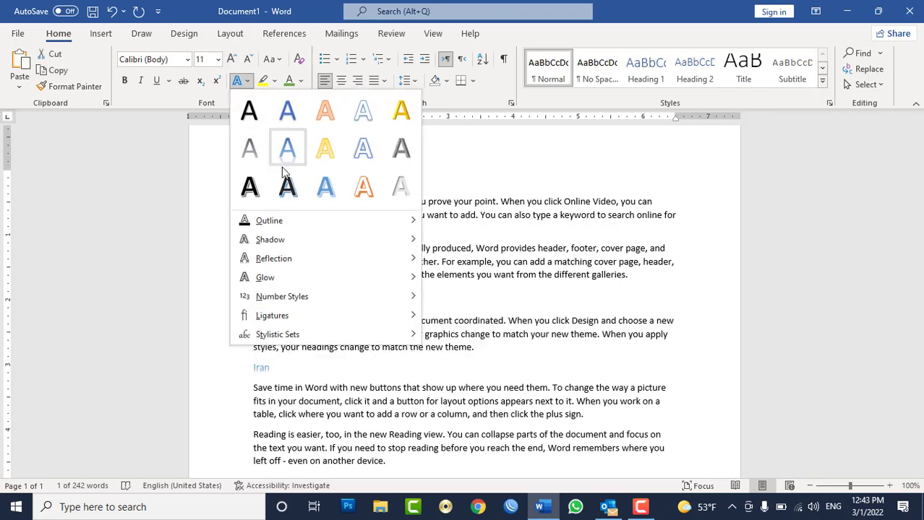
left_click(364, 188)
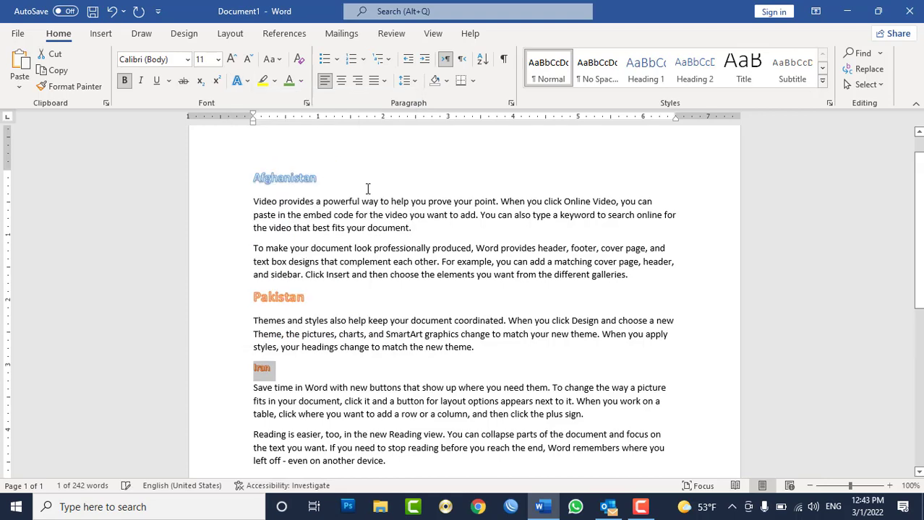
left_click(232, 59)
left_click(232, 58)
left_click(232, 58)
left_click(246, 80)
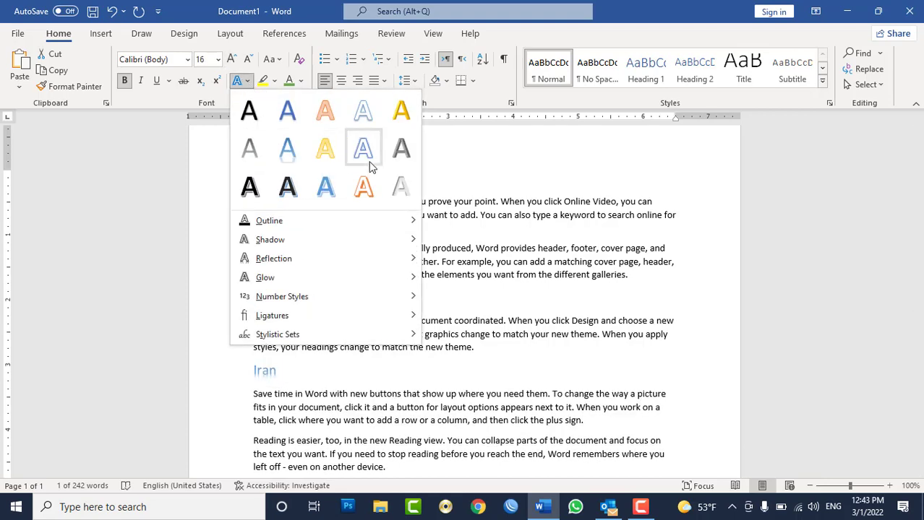
left_click(316, 134)
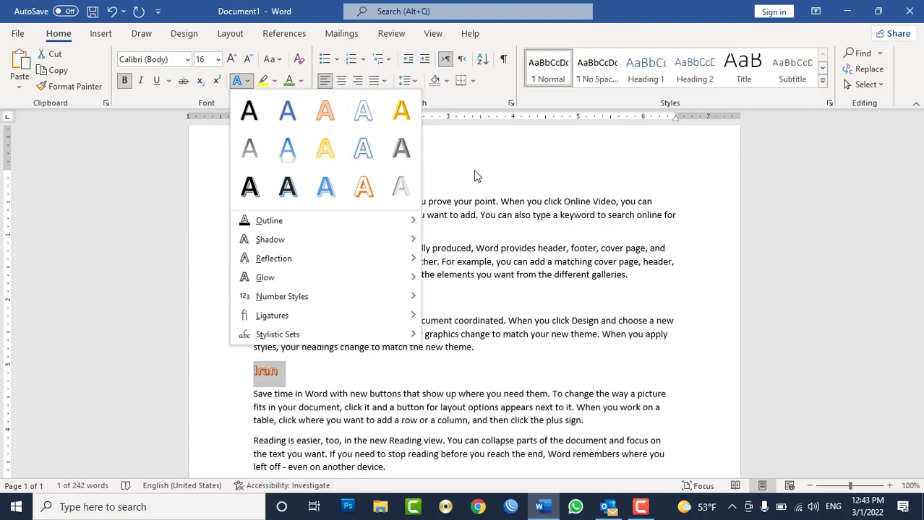
double_click(280, 178)
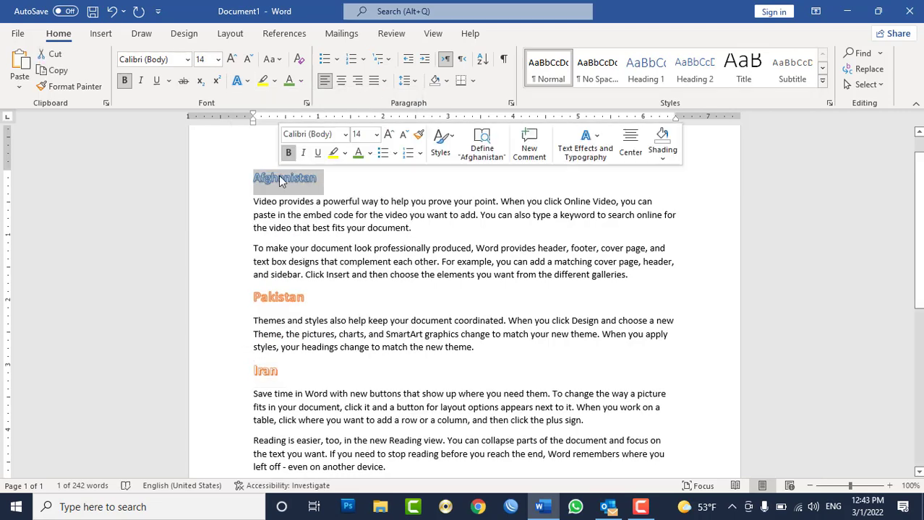
left_click(232, 60)
Grow the Afghanistan heading to 72 pt
left_click(232, 59)
left_click(232, 59)
triple_click(232, 59)
triple_click(233, 59)
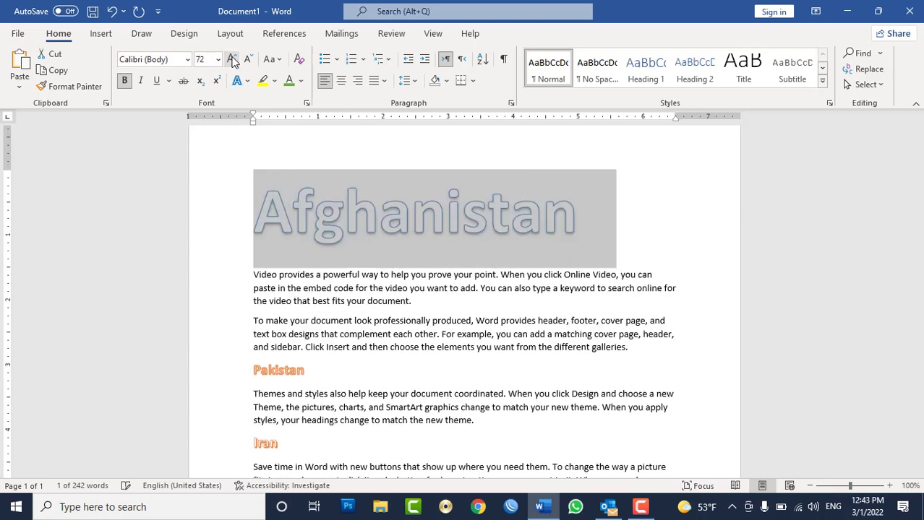
left_click(489, 251)
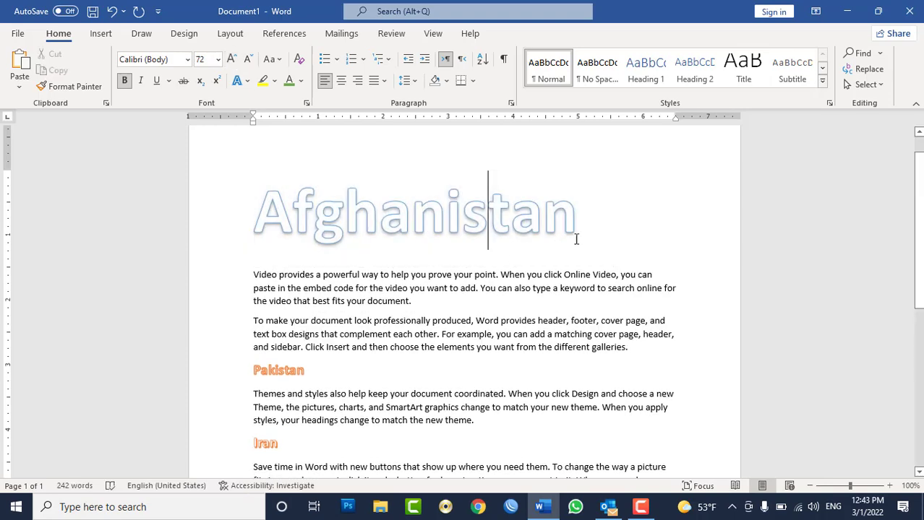
Add a perspective shadow beneath the Afghanistan heading
triple_click(501, 225)
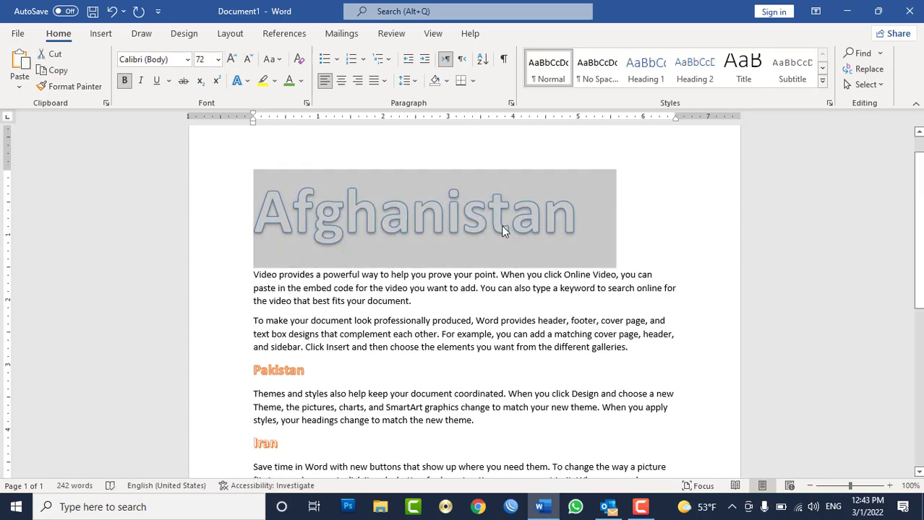
left_click(248, 81)
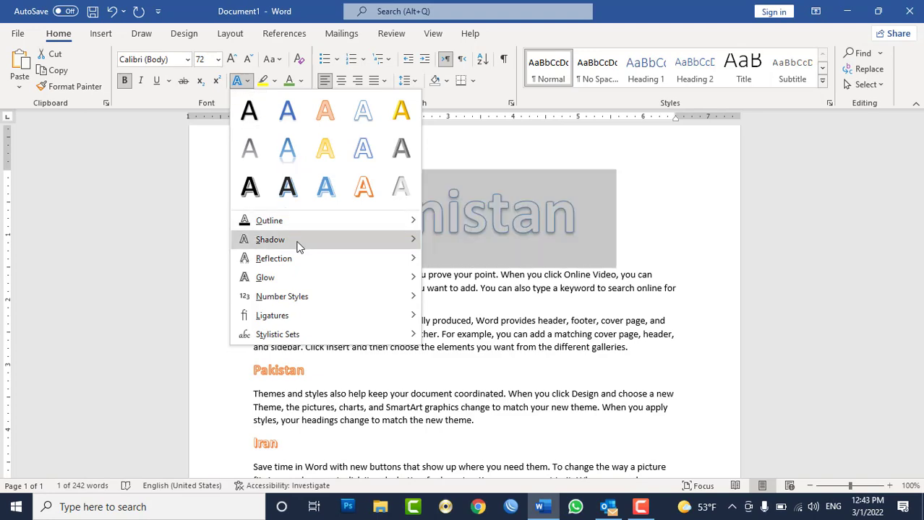
mouse_move(271, 240)
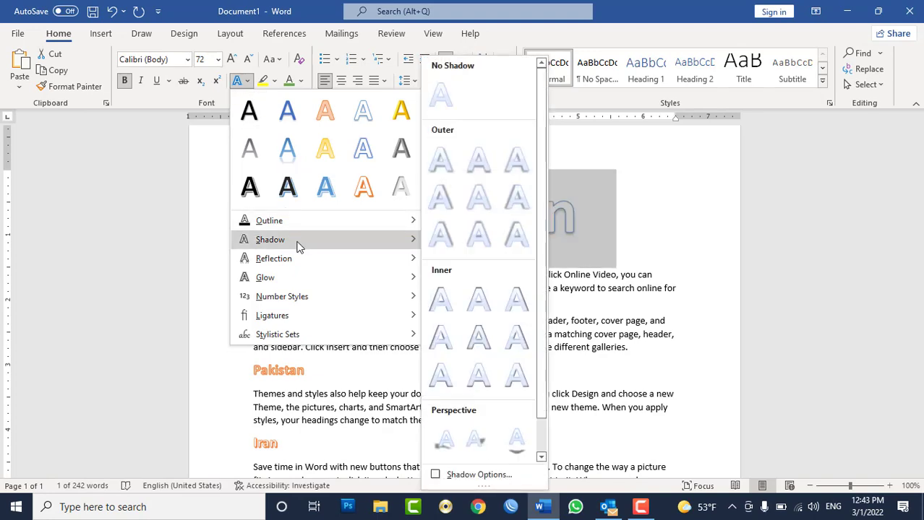
left_click(517, 441)
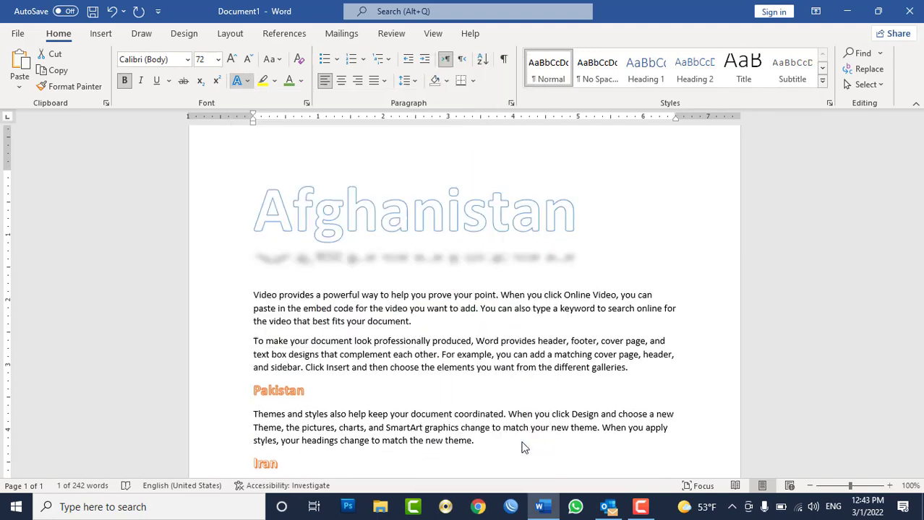
left_click(447, 246)
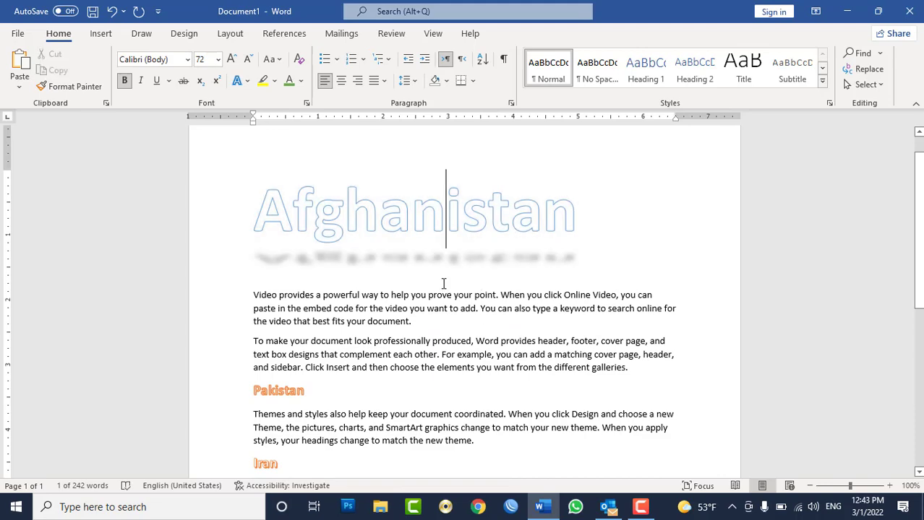
Switch the Afghanistan heading's shadow to an outer shadow
double_click(443, 241)
left_click(241, 80)
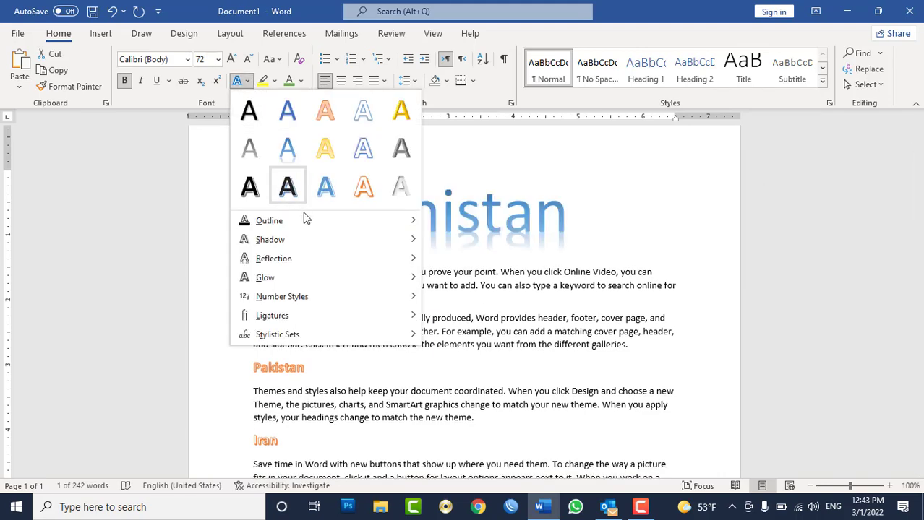
mouse_move(271, 239)
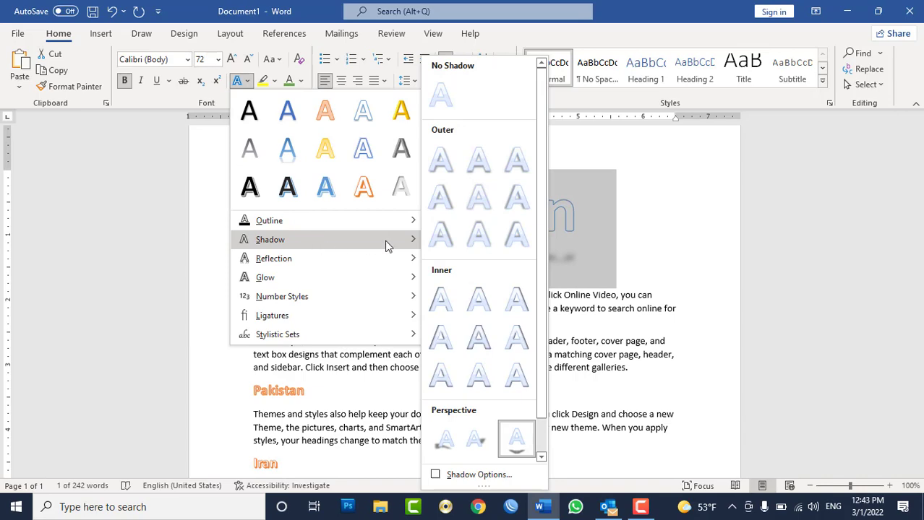
left_click(448, 236)
double_click(506, 238)
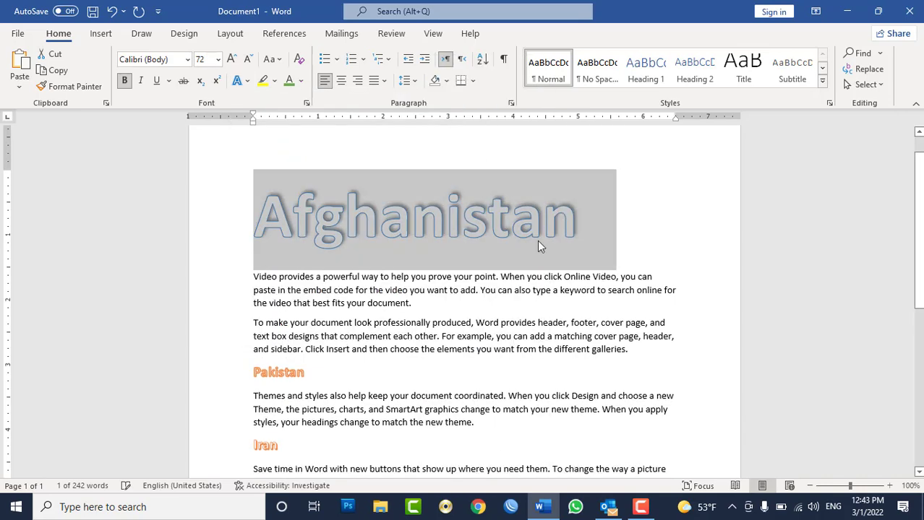
left_click(509, 238)
double_click(434, 239)
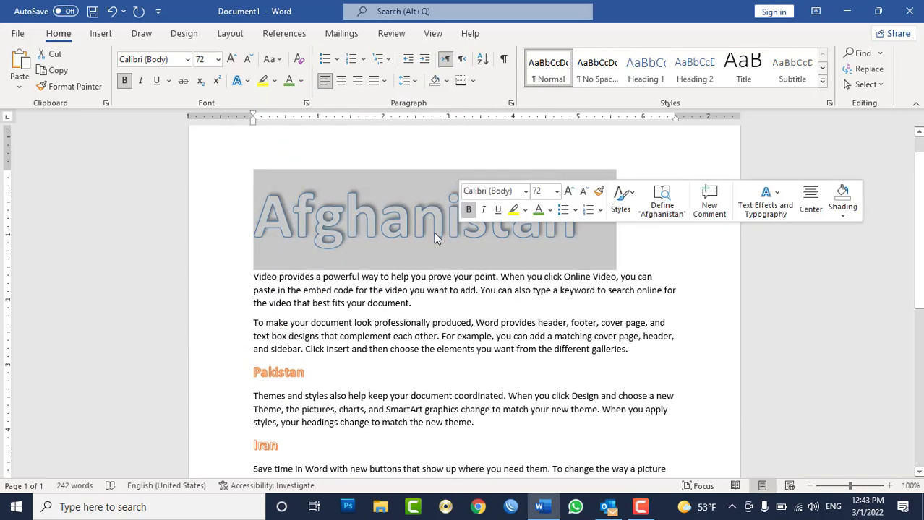
left_click(245, 80)
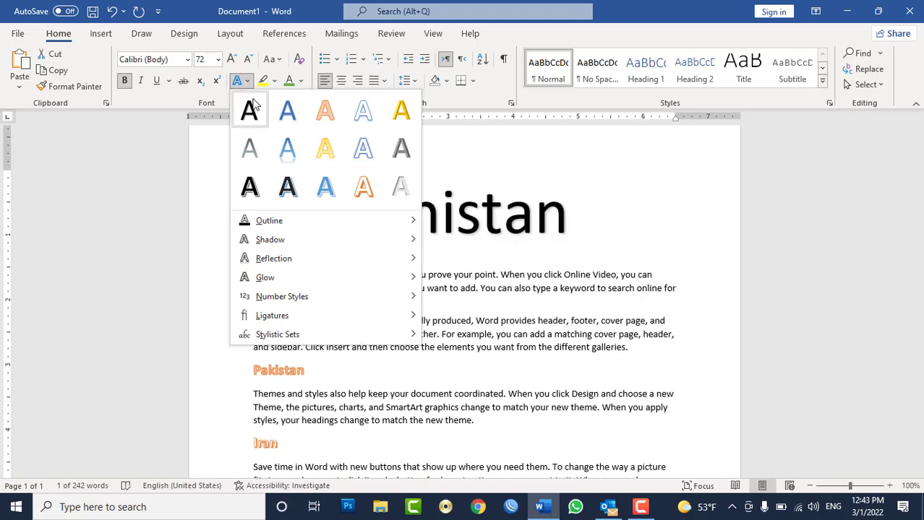
left_click(566, 271)
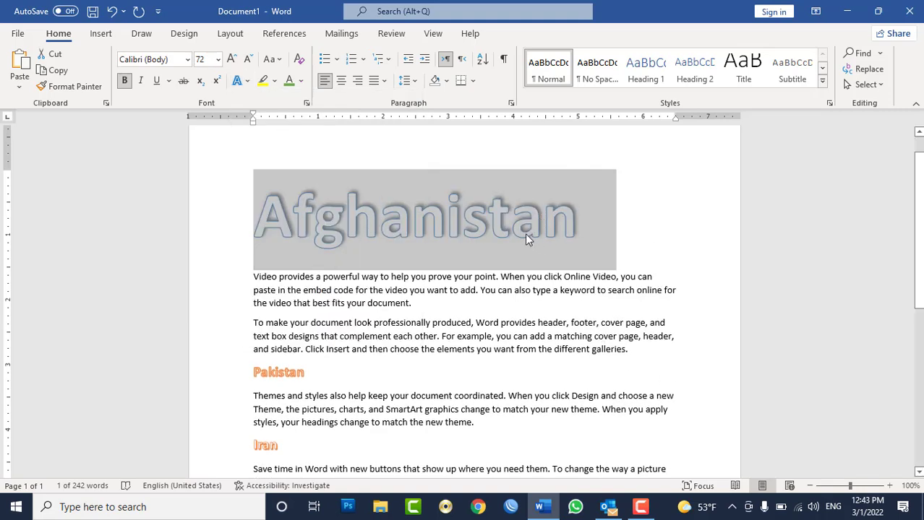
left_click(244, 80)
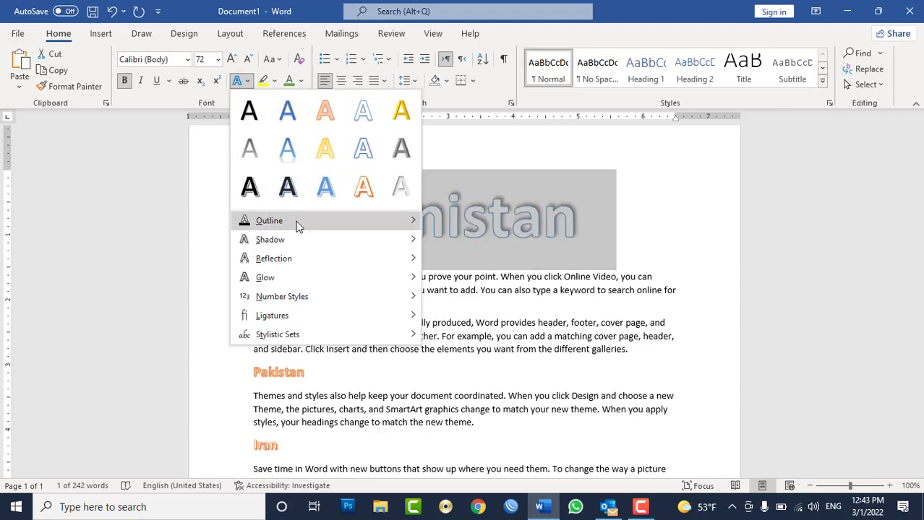
mouse_move(269, 221)
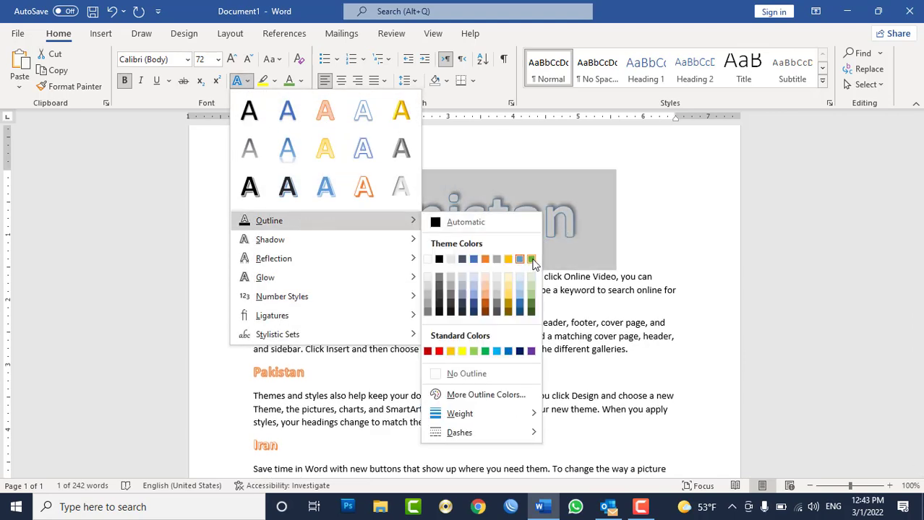
left_click(532, 259)
left_click(452, 272)
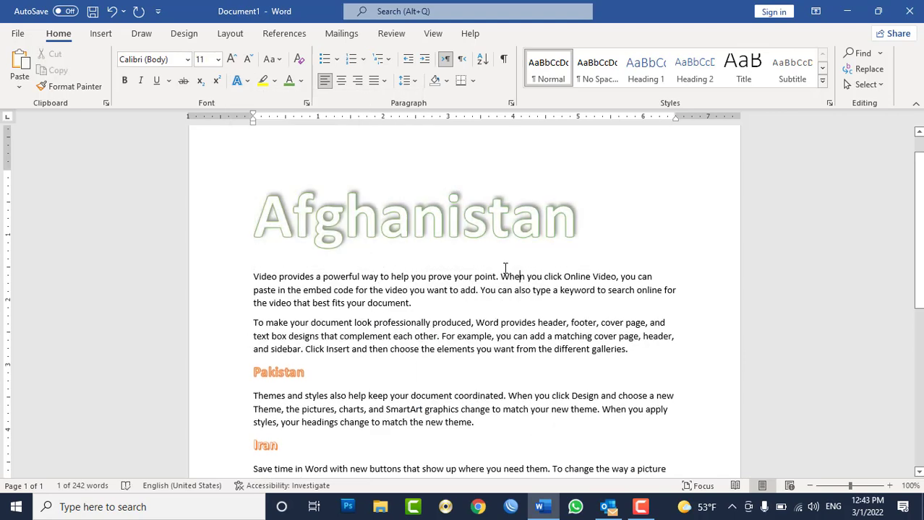
double_click(453, 217)
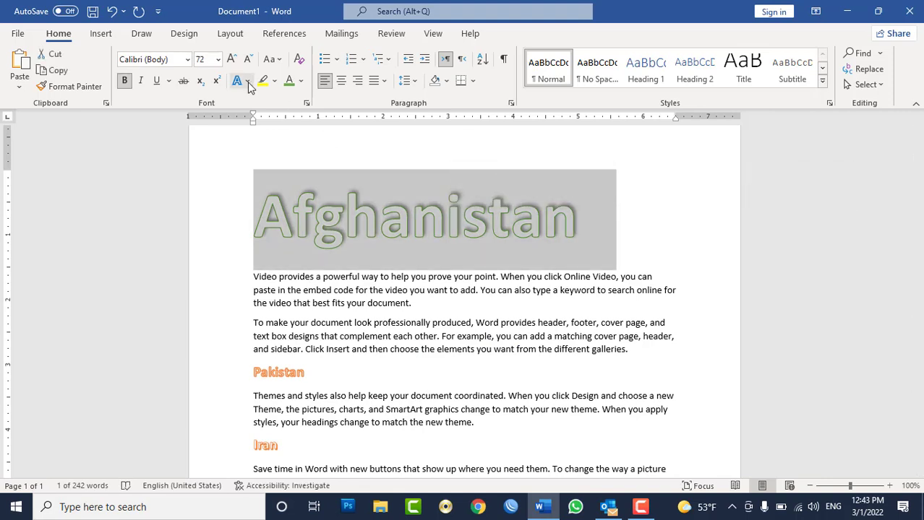
left_click(248, 81)
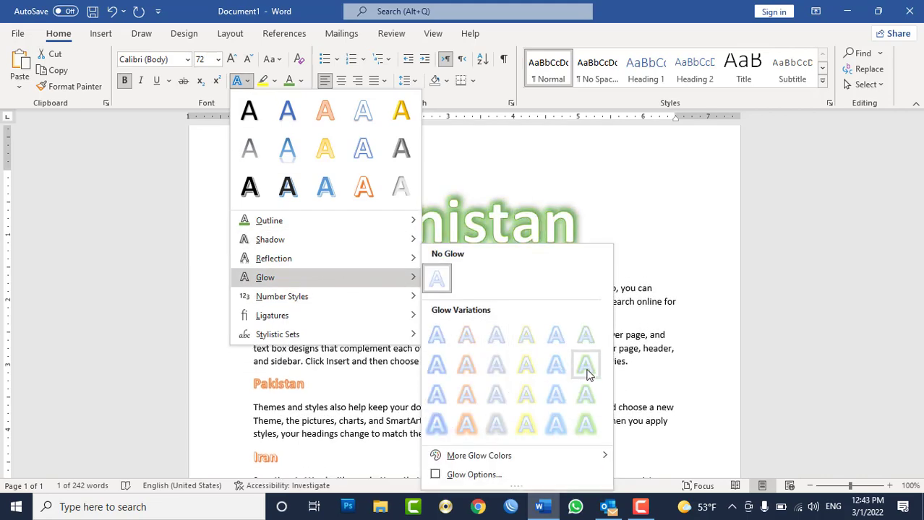
mouse_move(274, 259)
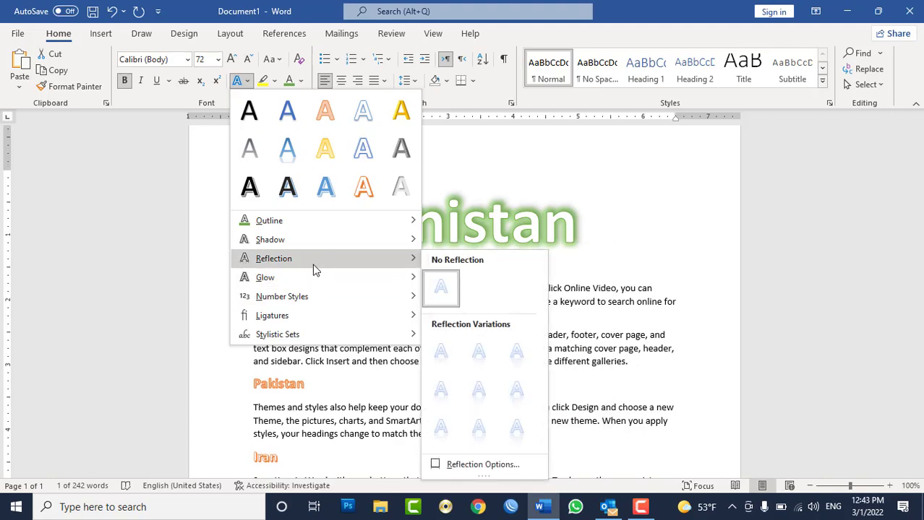
left_click(627, 322)
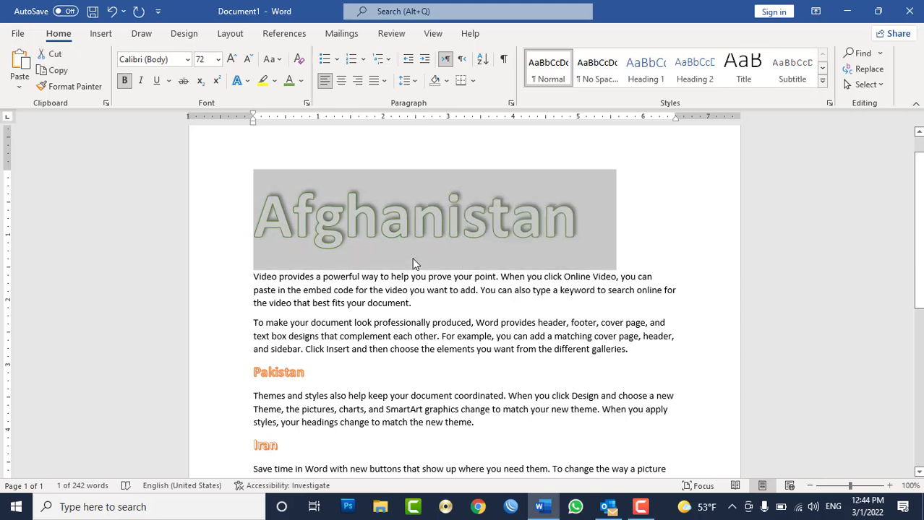
Apply yellow highlight to 'for the video' and the layout-options phrase under Iran
left_click_drag(420, 308, 263, 281)
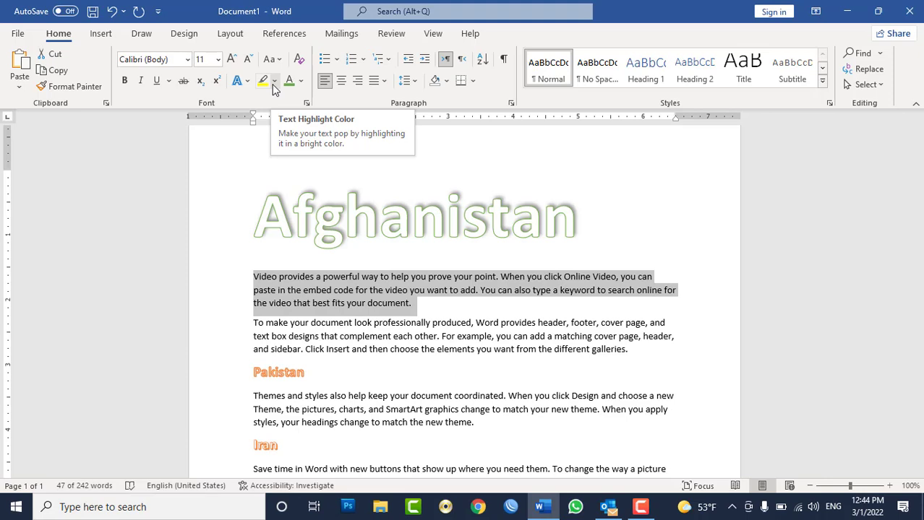
left_click_drag(421, 290, 355, 290)
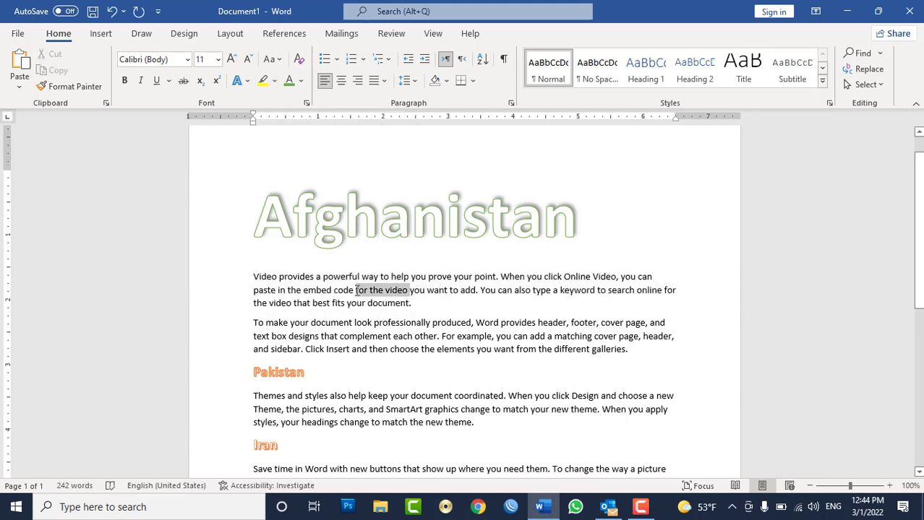
left_click(156, 81)
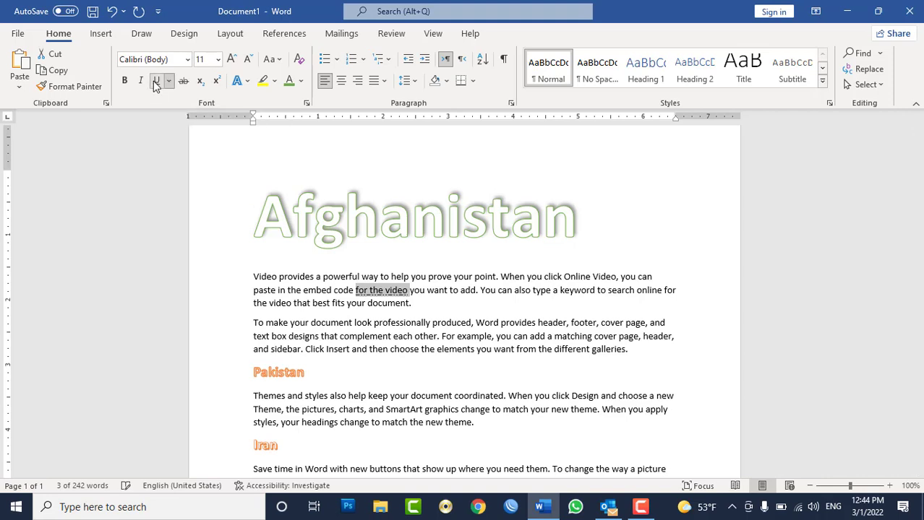
left_click(155, 81)
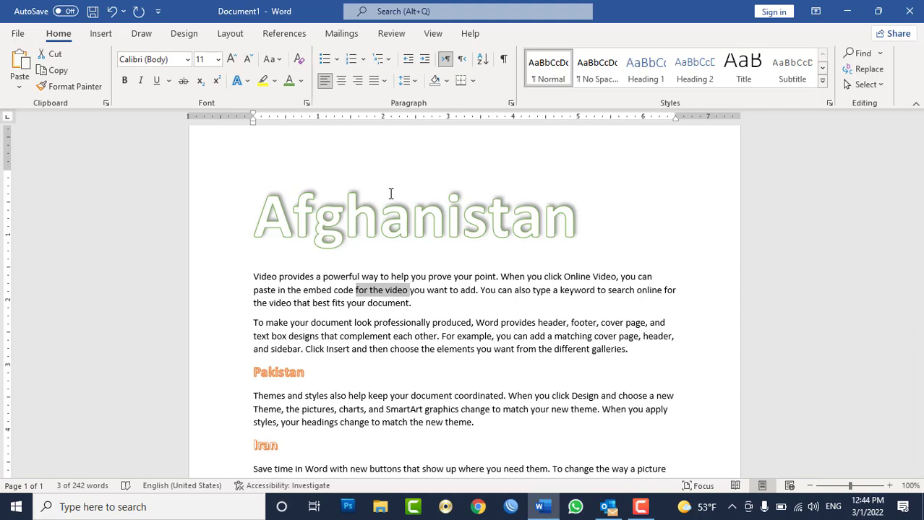
left_click(263, 80)
scroll(474, 343, "down", 3)
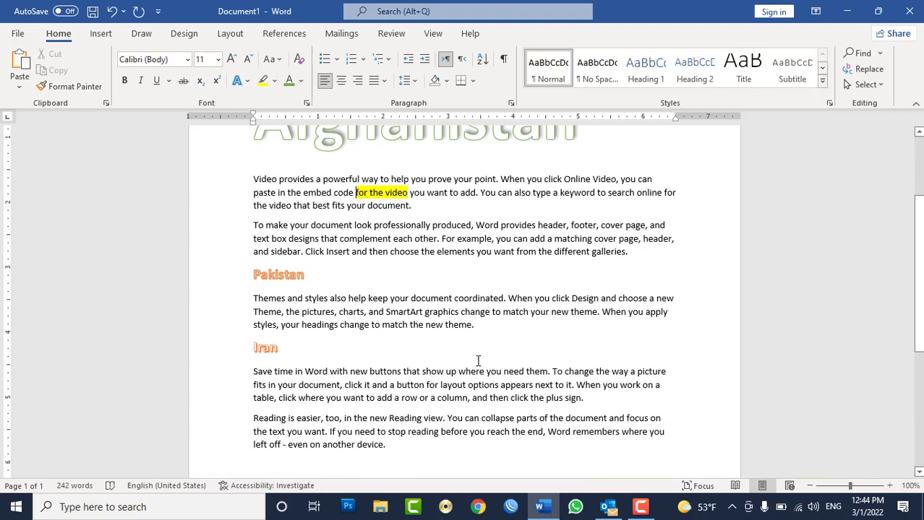
left_click_drag(499, 385, 344, 385)
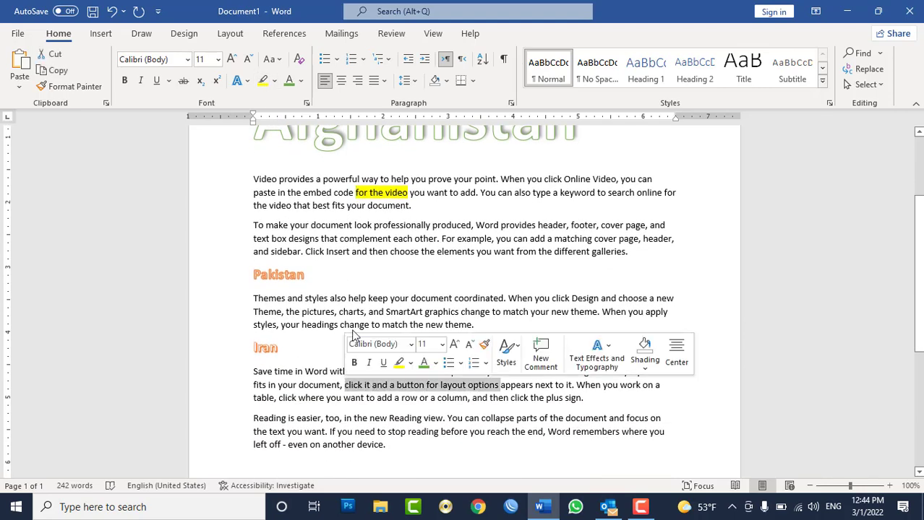
left_click(263, 81)
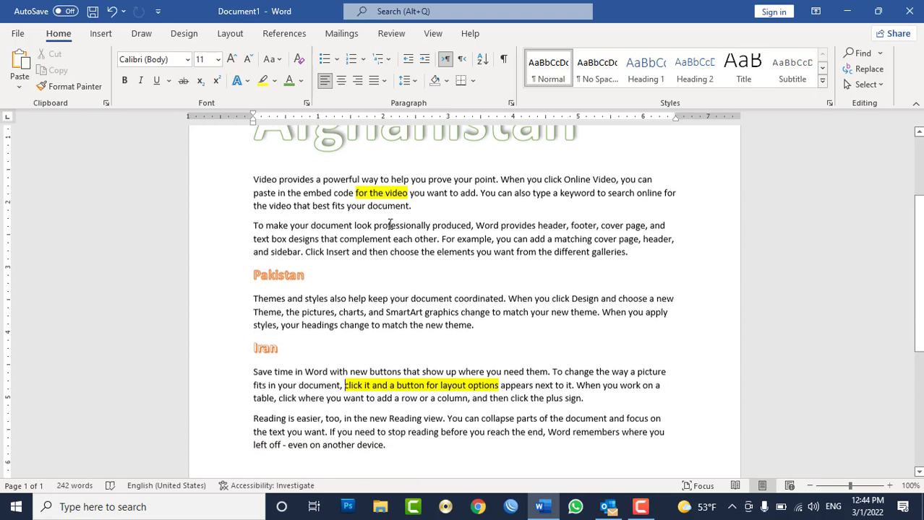
Color the body paragraphs Blue, Accent 1, closing the reopened palette without applying a gradient
mouse_move(405, 447)
left_mouse_down()
mouse_move(344, 391)
mouse_move(253, 177)
left_mouse_up()
left_click(302, 81)
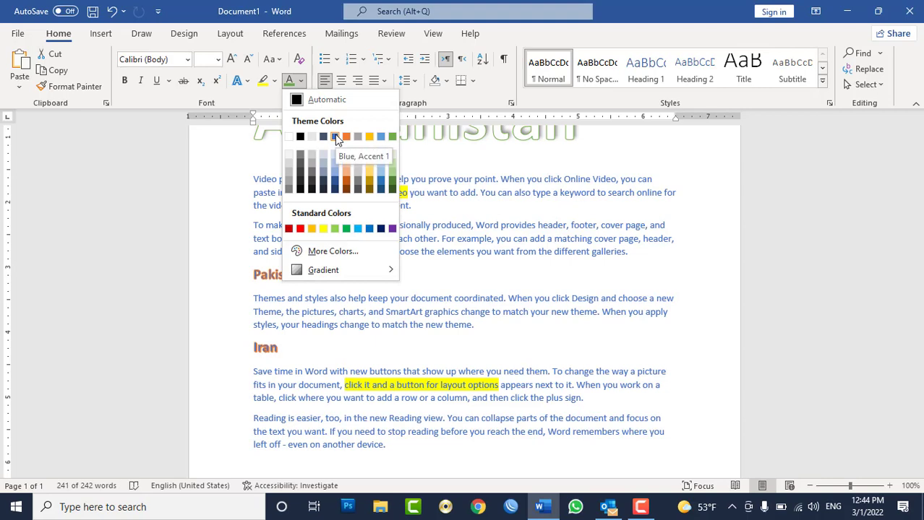
left_click(335, 137)
left_click(302, 81)
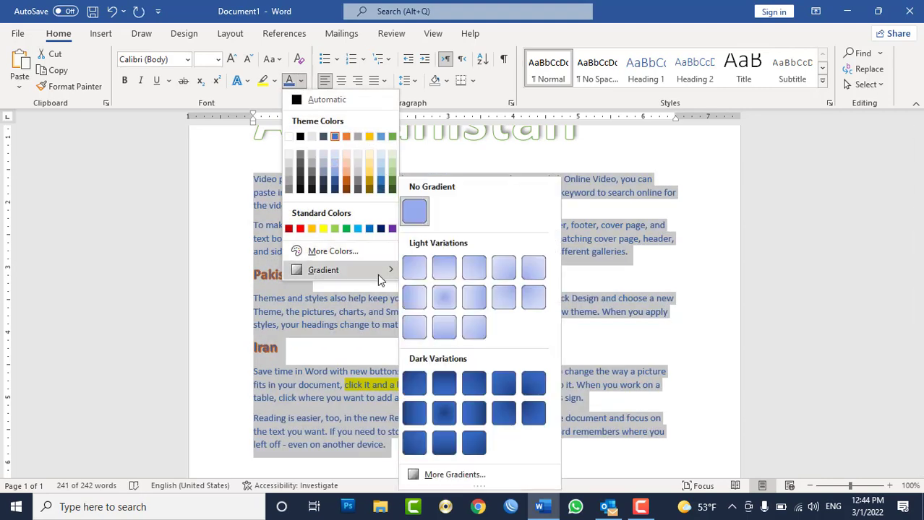
mouse_move(323, 269)
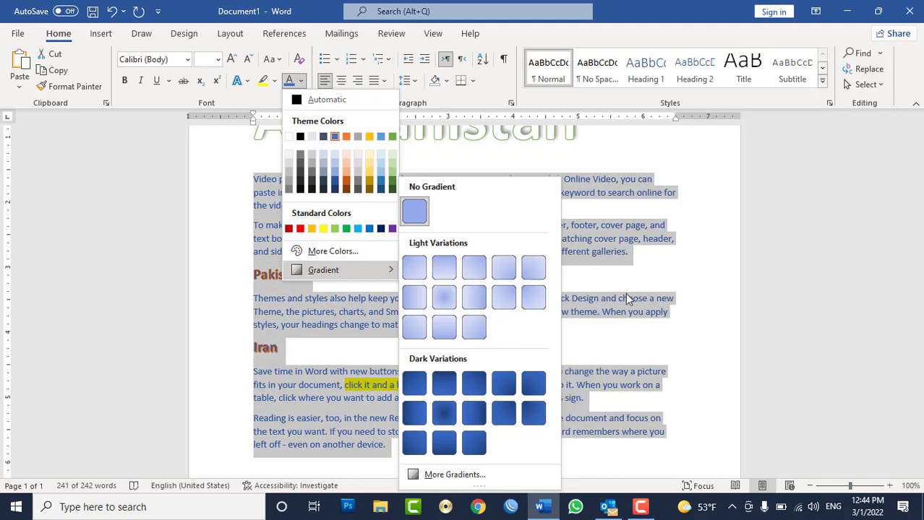
key("Escape")
key("Escape")
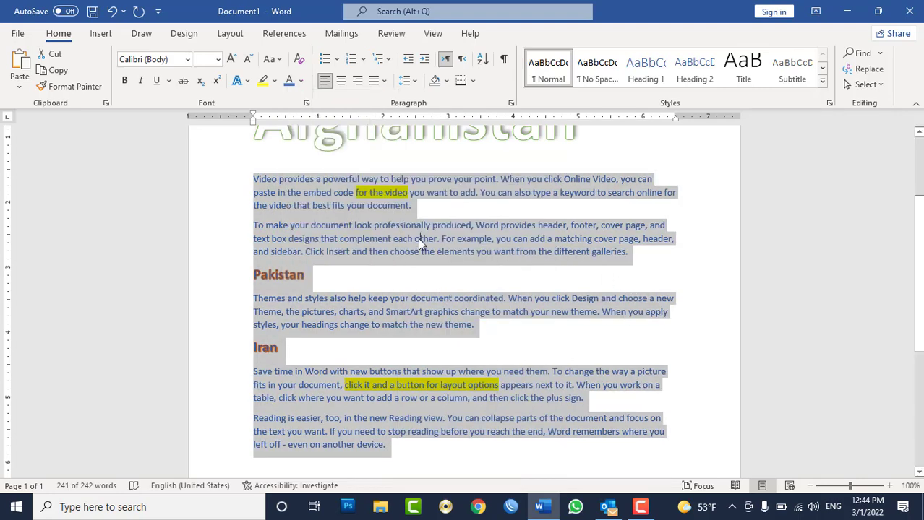
left_click(347, 212)
scroll(333, 192, "up", 2)
scroll(339, 190, "up", 2)
Select the 72 pt Afghanistan title and bring its size down with Decrease Font Size and the size box
triple_click(362, 226)
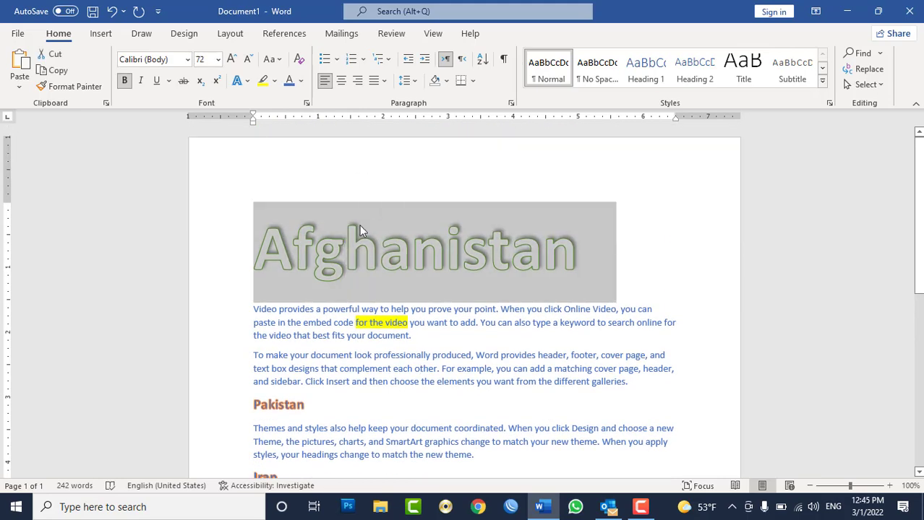
left_click(246, 63)
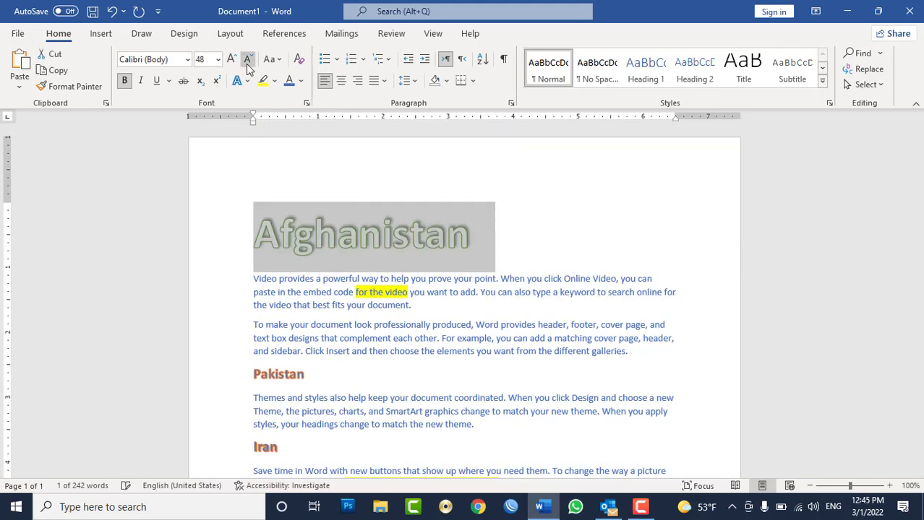
left_click(246, 64)
left_click(245, 63)
left_click(232, 62)
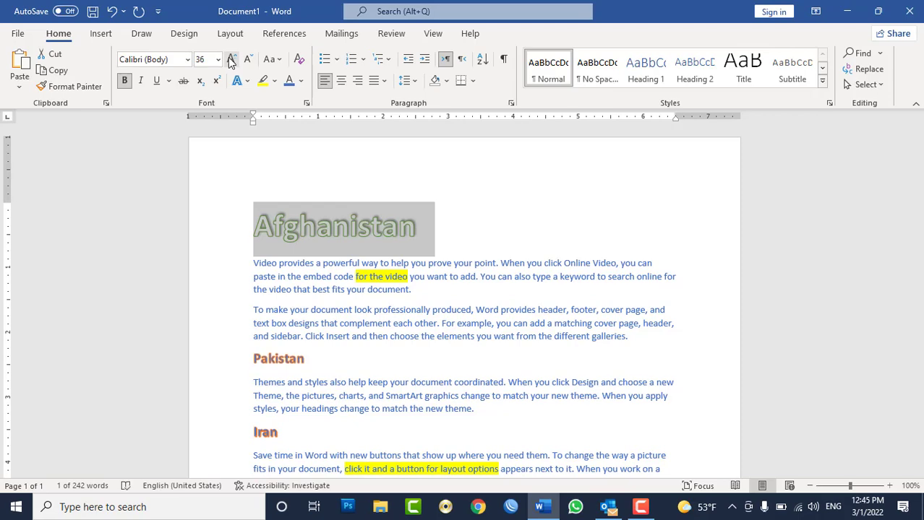
left_click(218, 59)
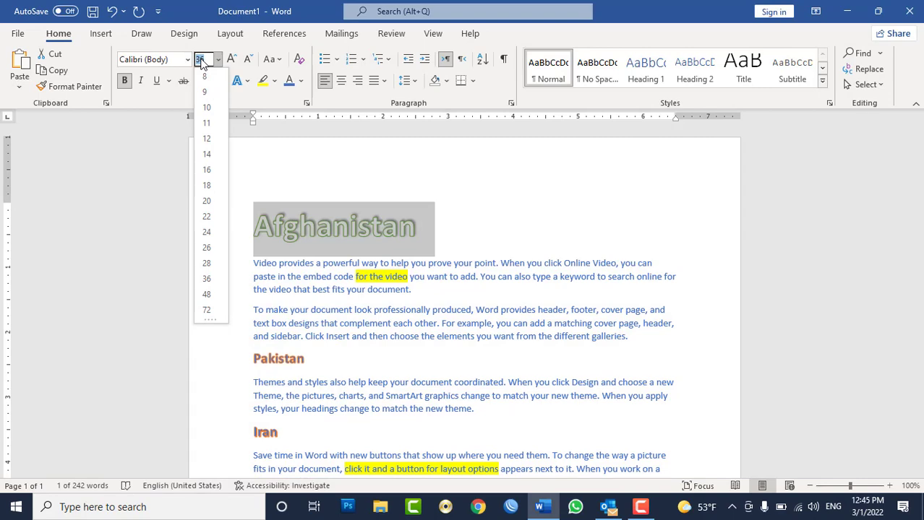
type("17")
key("Return")
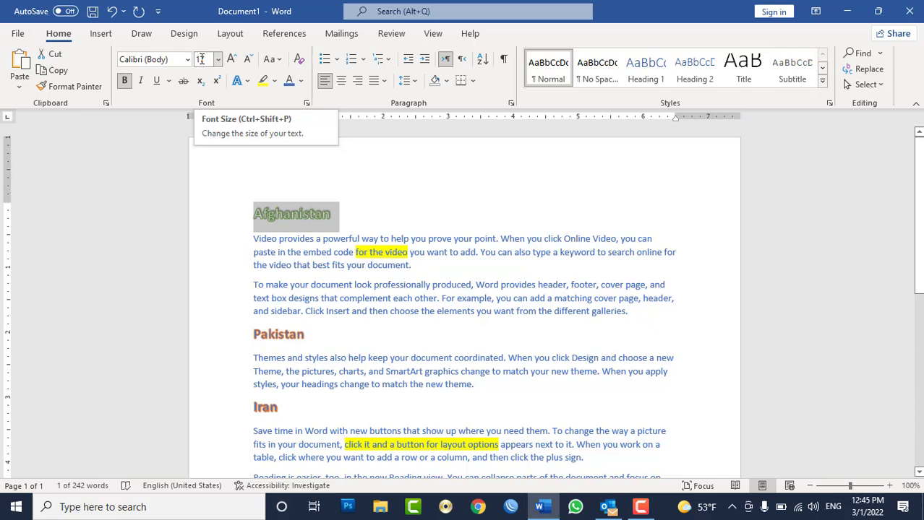
Set the title to 12 pt from the size list, then grow it to 16 pt
left_click(248, 60)
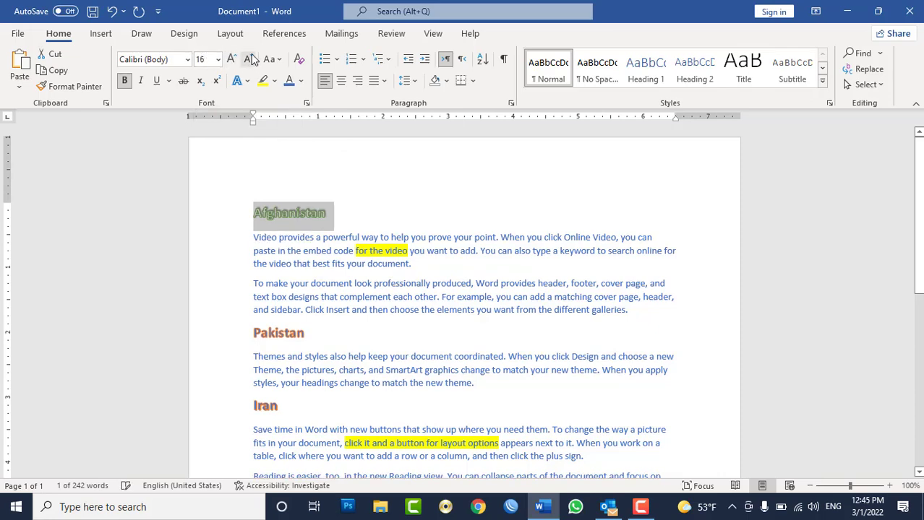
left_click(231, 59)
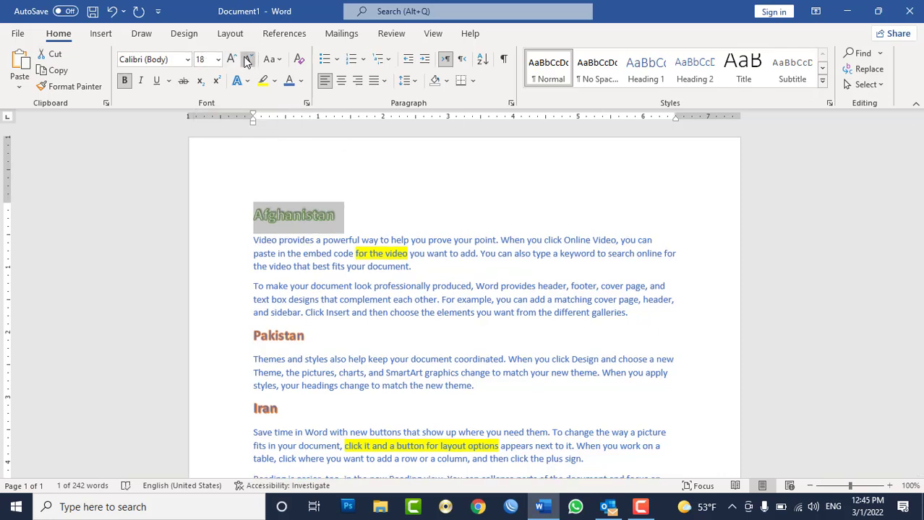
left_click(247, 60)
left_click(247, 59)
left_click(217, 59)
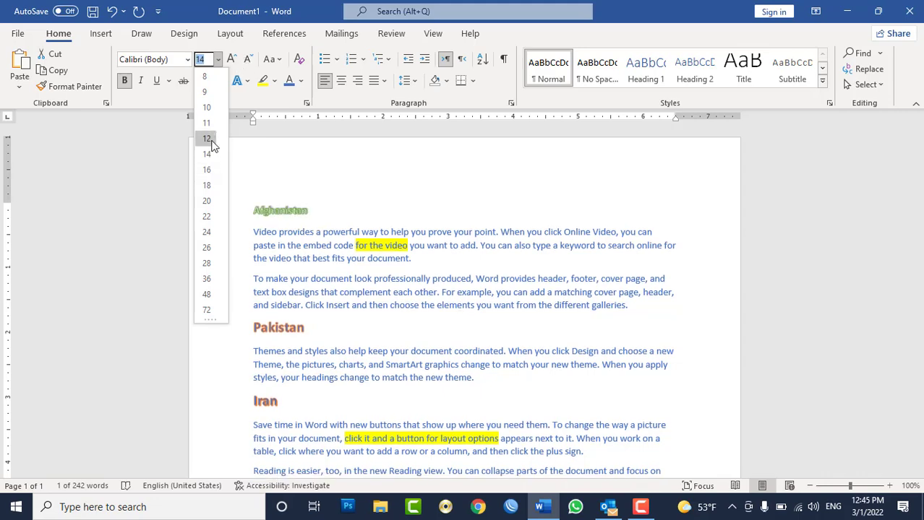
left_click(207, 139)
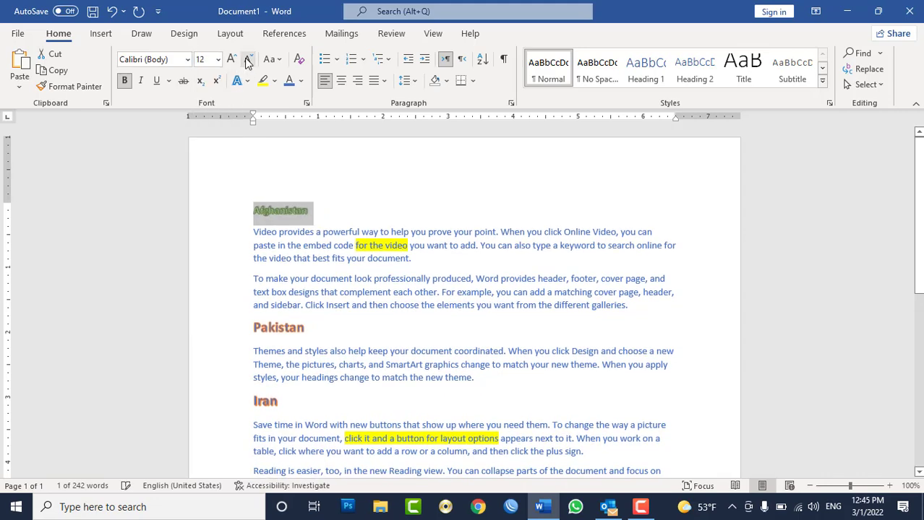
left_click(231, 59)
left_click(231, 59)
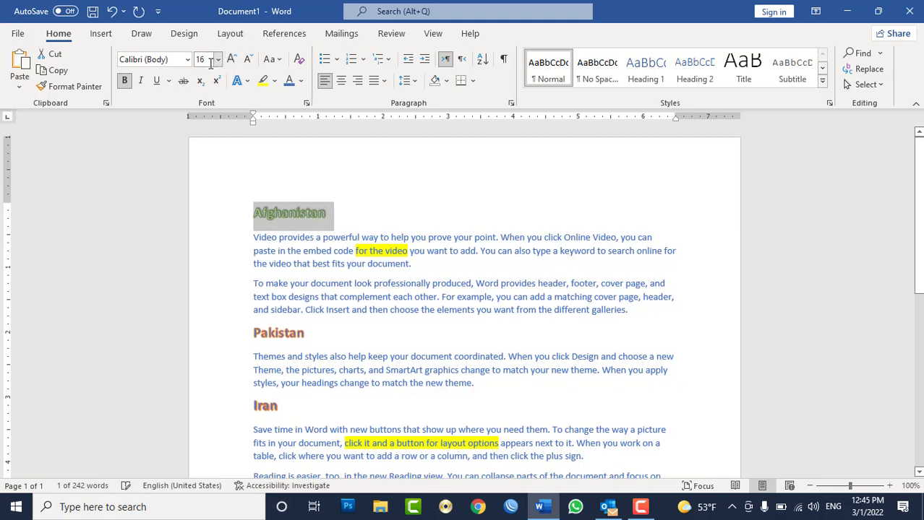
left_click(207, 60)
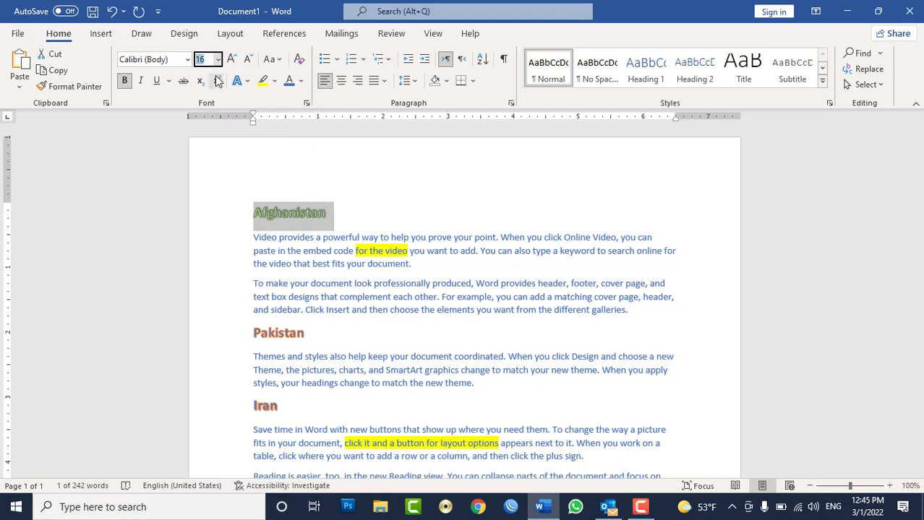
left_click(218, 59)
key("Escape")
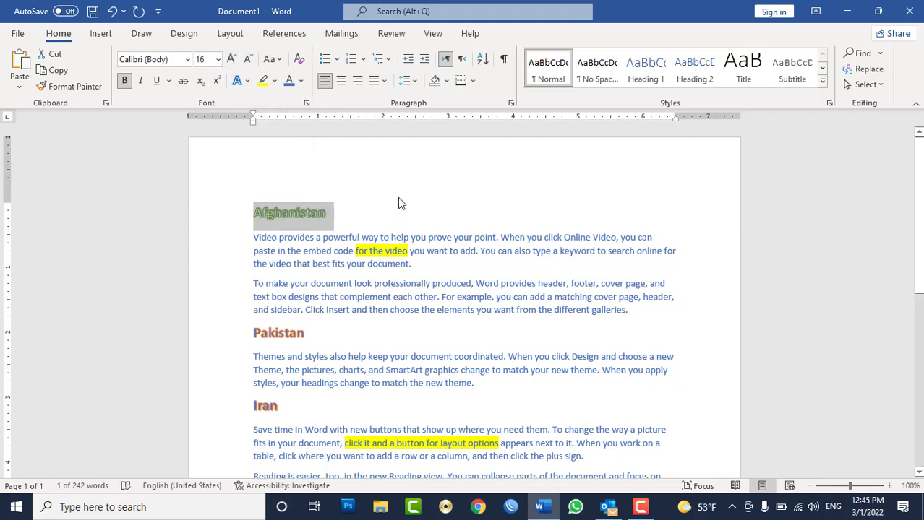
left_click(273, 61)
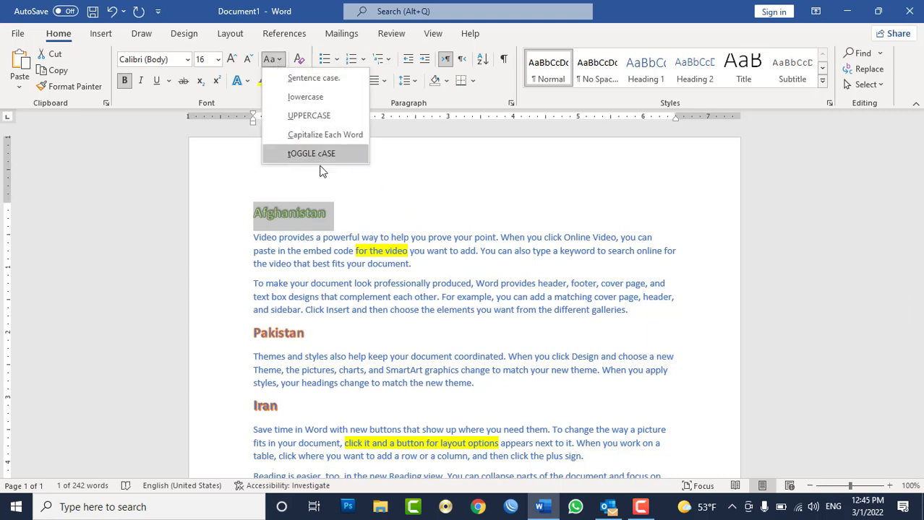
left_click(302, 213)
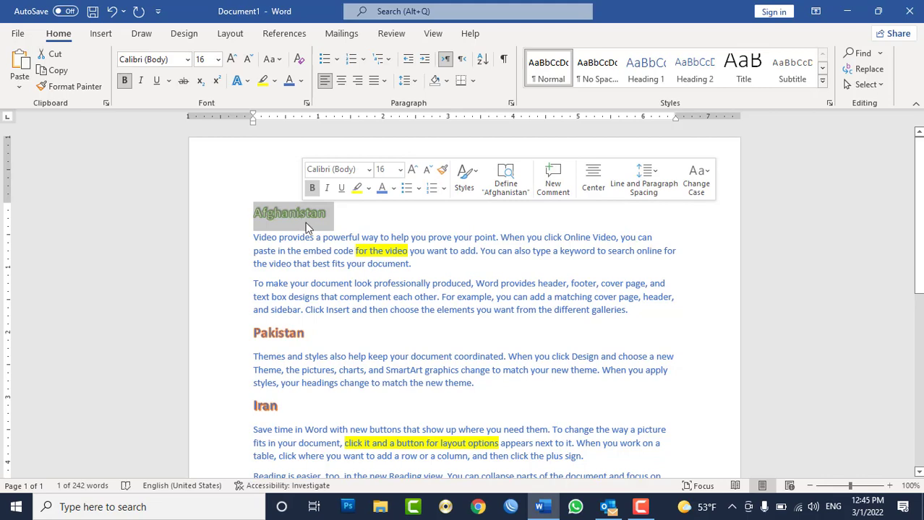
left_click(565, 334)
Delete all the document's text, generate one =rand() sample paragraph, and select it
key("ctrl+a")
key("Delete")
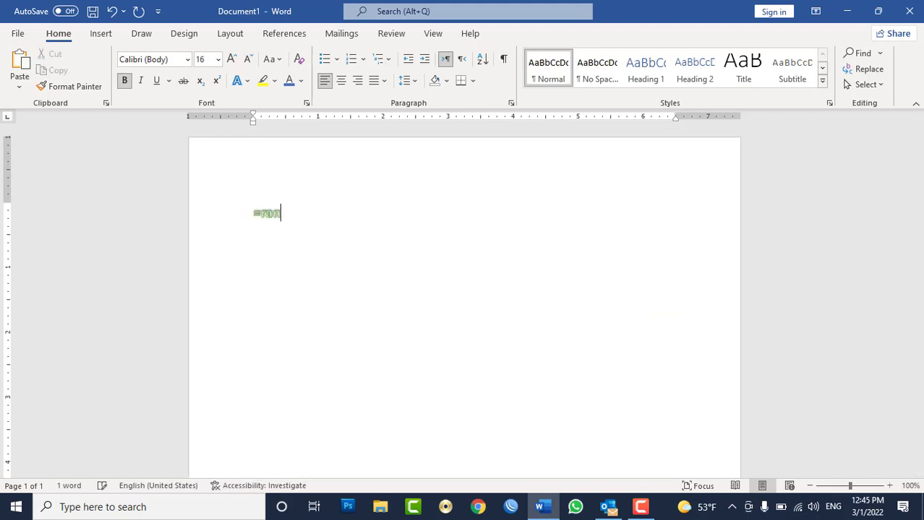
type("=")
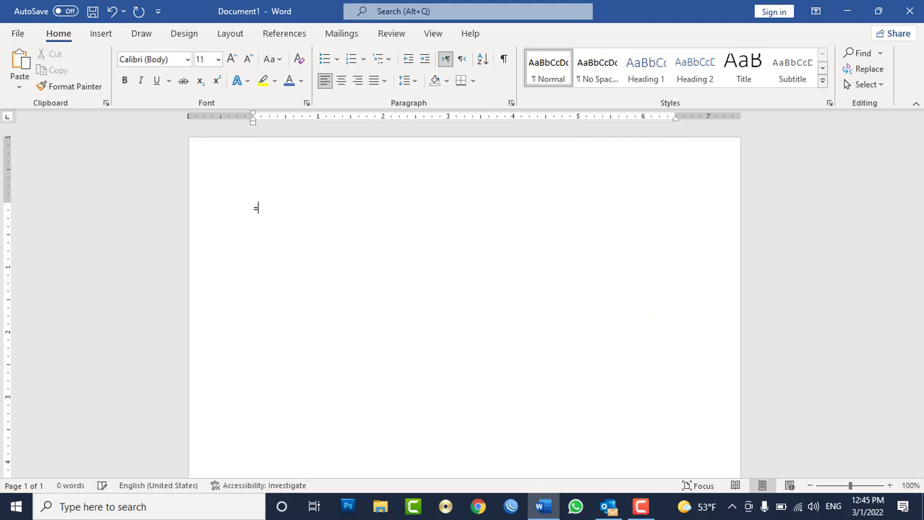
type("rand")
type(")")
key("Return")
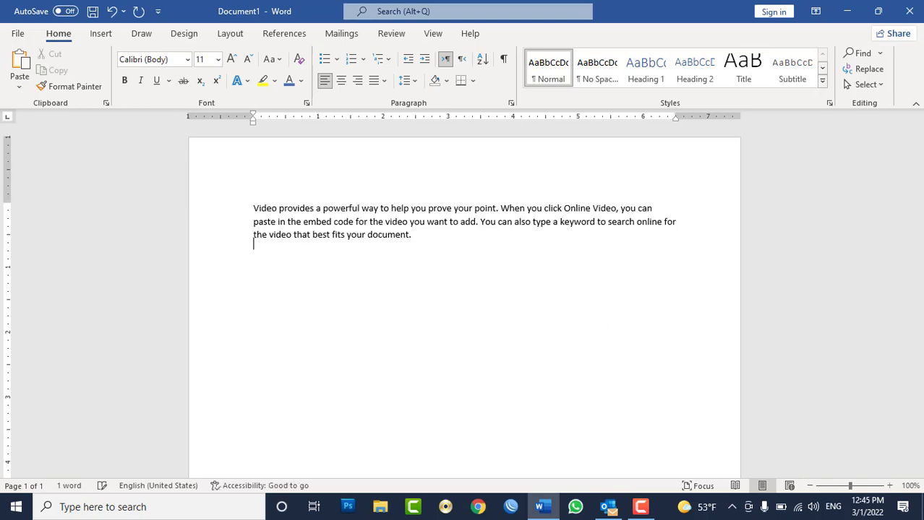
key("BackSpace")
key("ctrl+a")
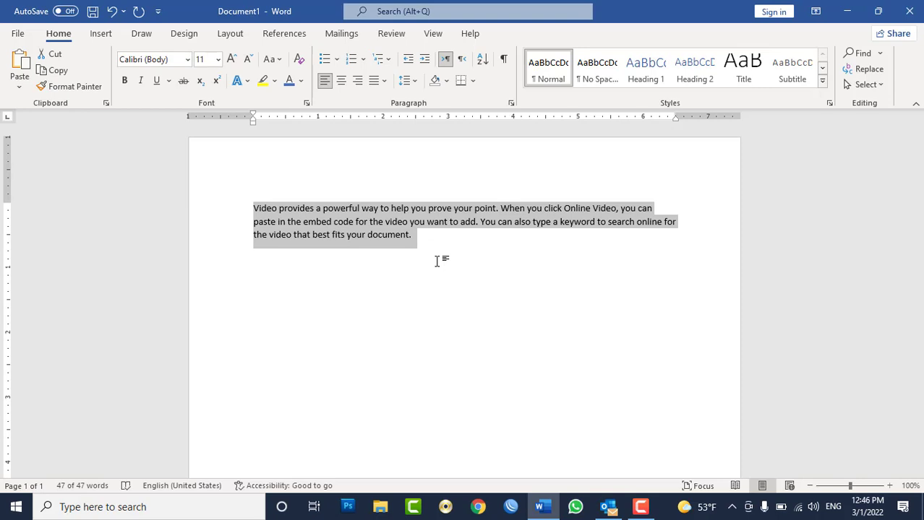
Change the paragraph to lowercase, then to UPPERCASE
left_click(278, 60)
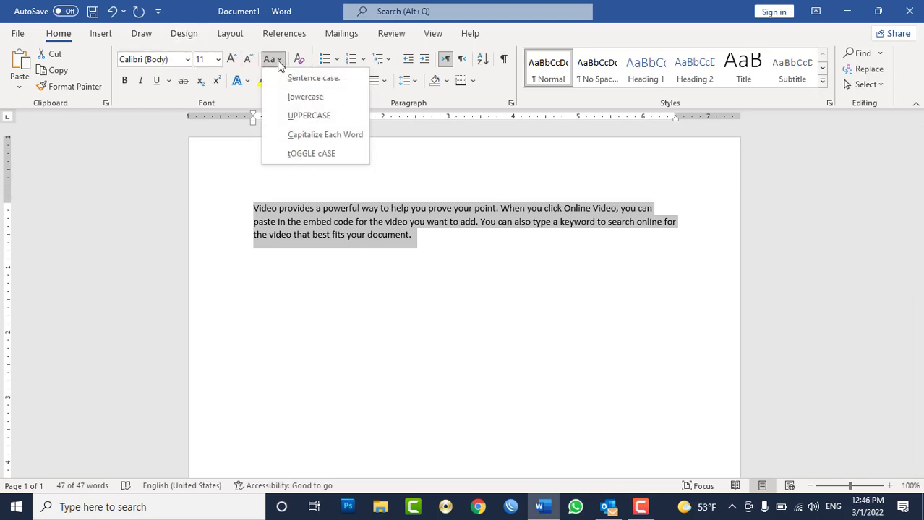
left_click(298, 99)
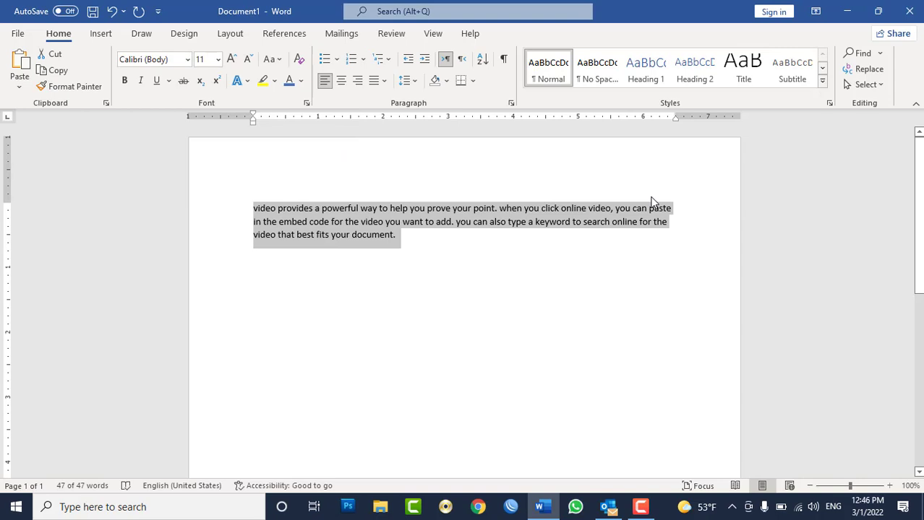
left_click(273, 64)
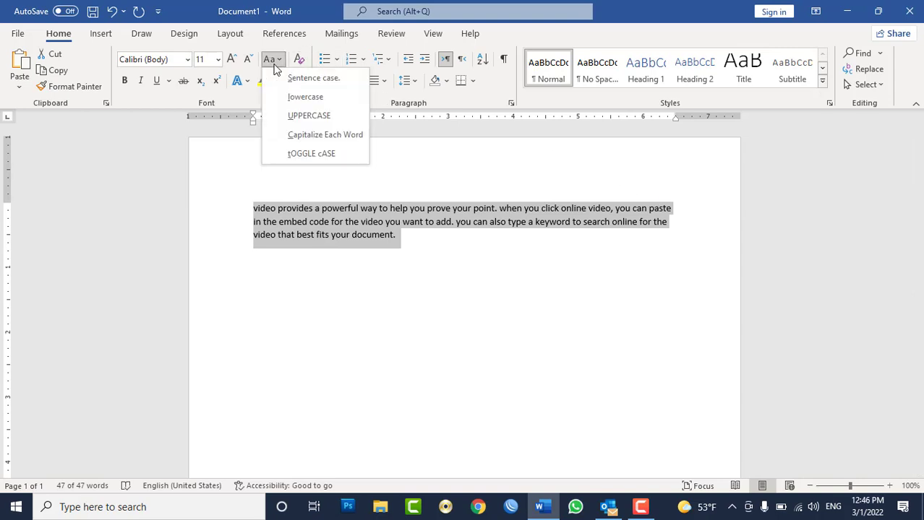
left_click(301, 117)
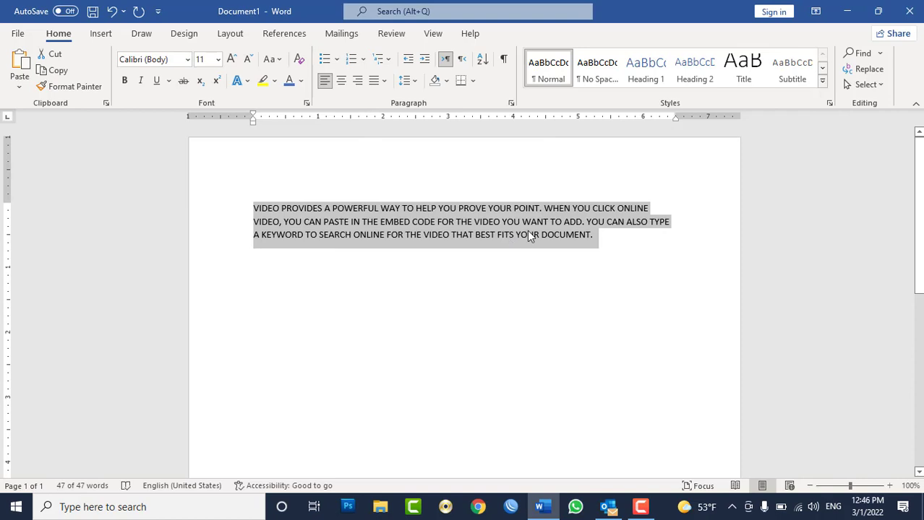
Justify the paragraph so both margins line up
left_click(407, 80)
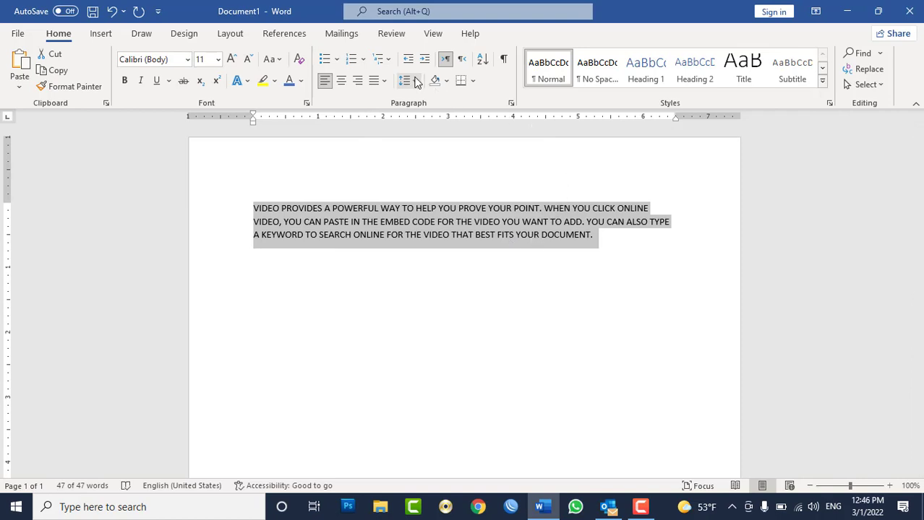
left_click(428, 99)
left_click(383, 80)
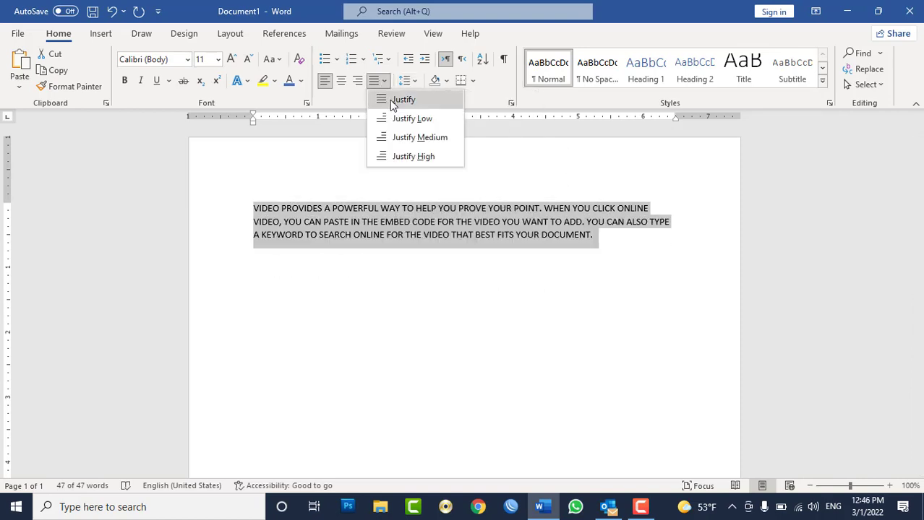
left_click(397, 97)
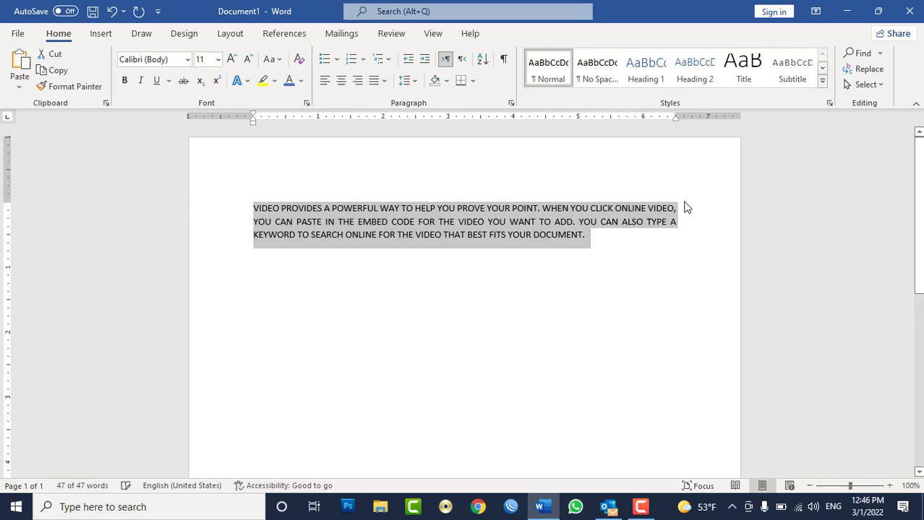
left_click(273, 64)
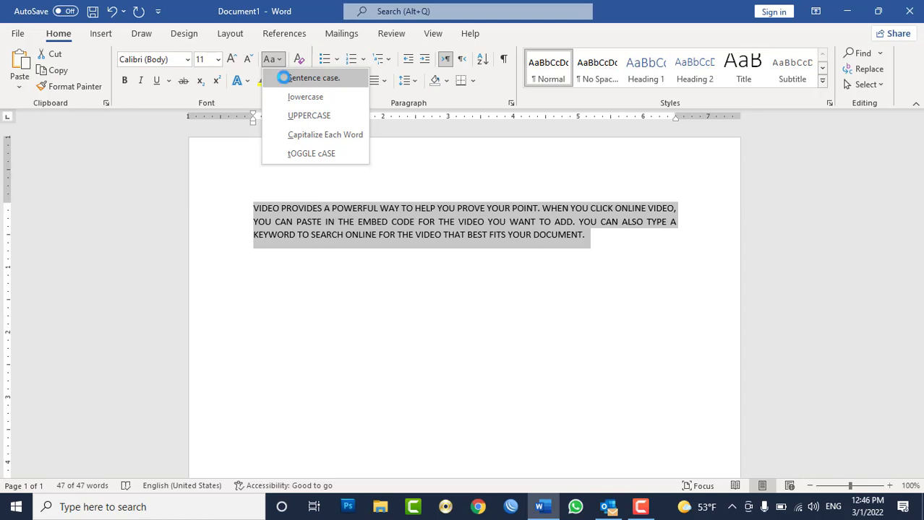
Convert the paragraph to Sentence case and select its first sentence
left_click(287, 79)
left_click_drag(254, 209, 497, 208)
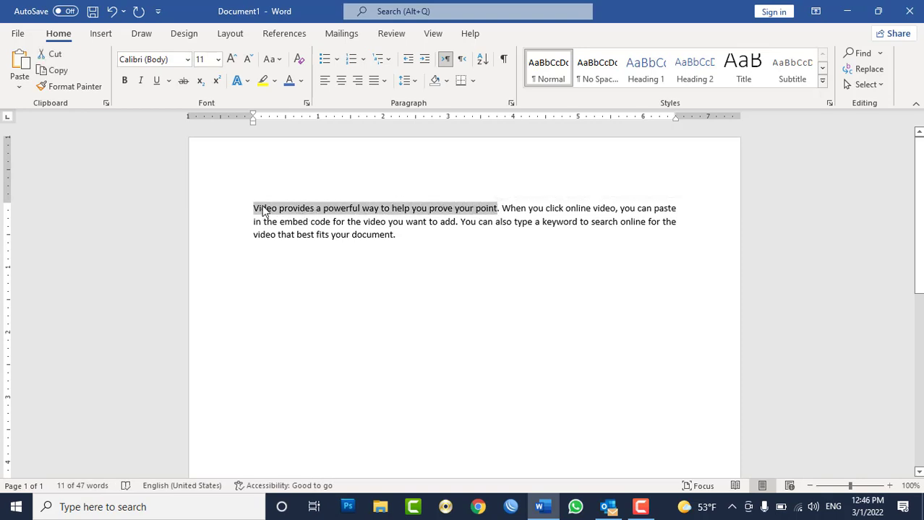
mouse_move(501, 208)
left_mouse_down()
mouse_move(591, 206)
mouse_move(401, 224)
mouse_move(456, 221)
mouse_move(444, 239)
mouse_move(261, 206)
left_mouse_up()
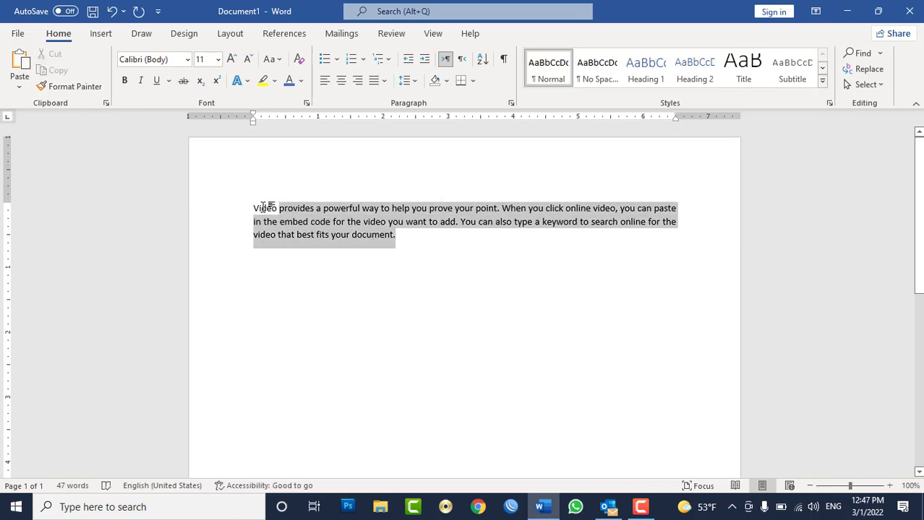
Apply Capitalize Each Word, checking words like Video, Provides and Powerful, then reselect the paragraph
left_click(273, 61)
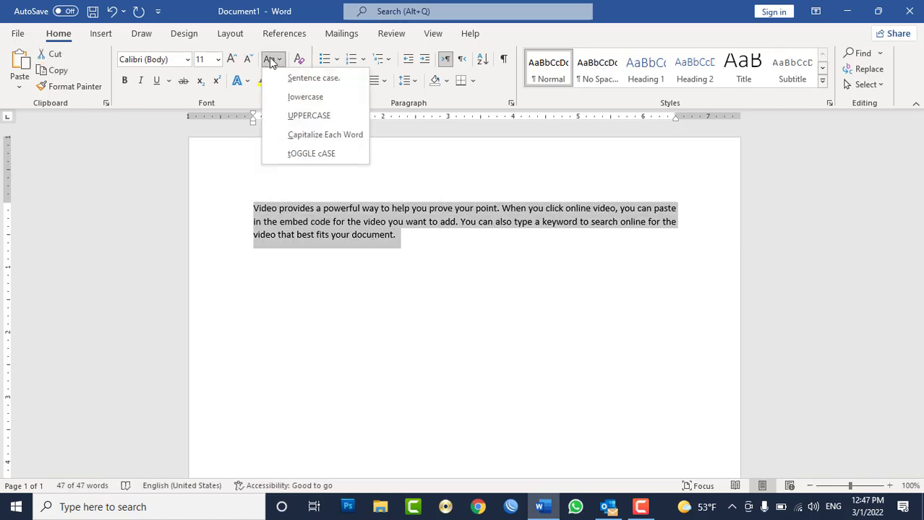
left_click(303, 133)
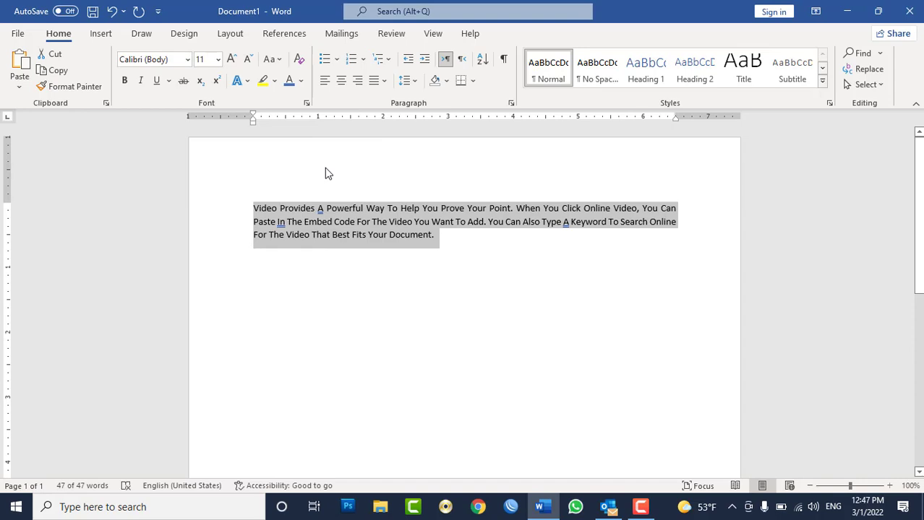
double_click(264, 209)
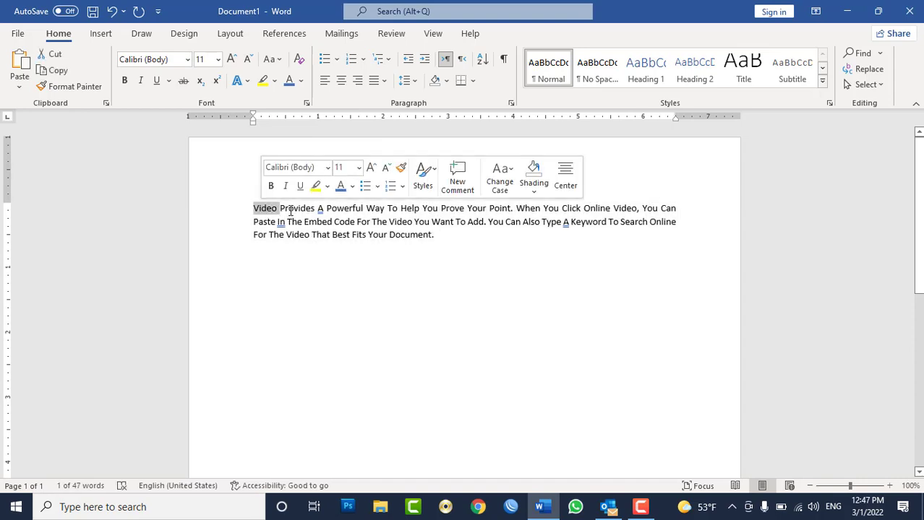
double_click(292, 209)
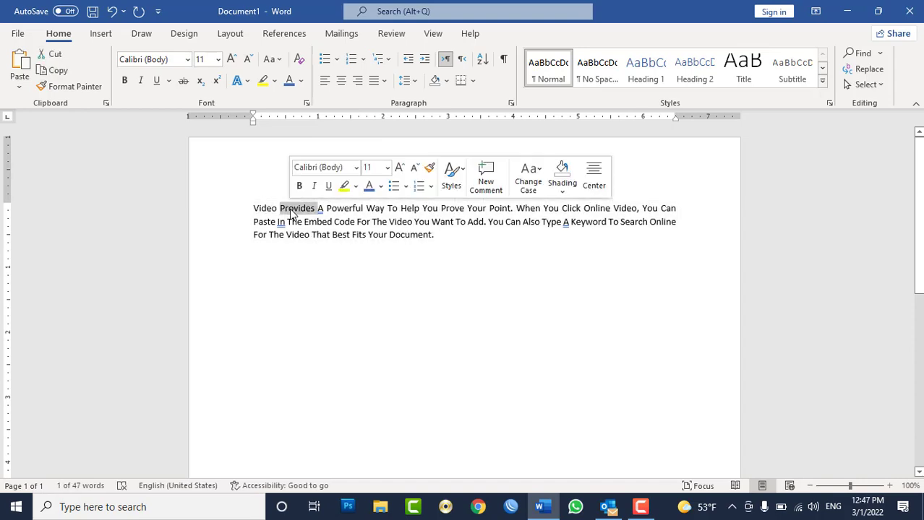
double_click(338, 209)
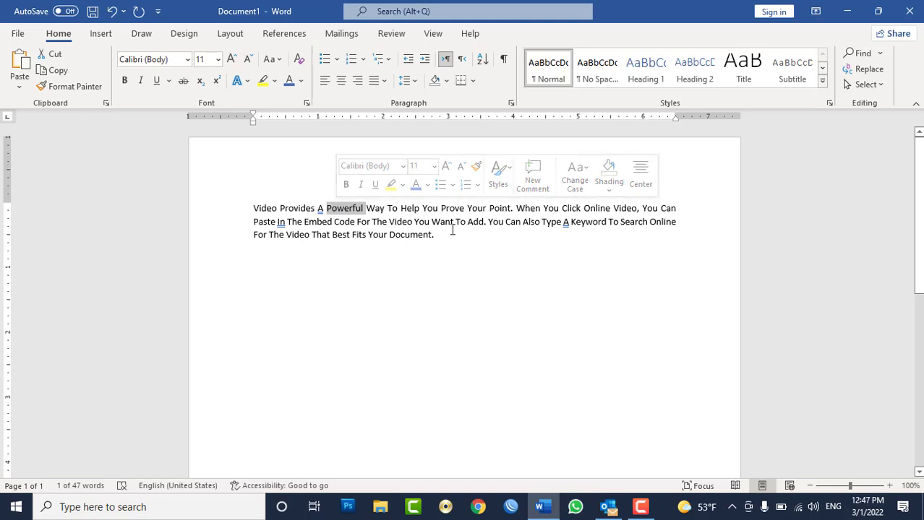
triple_click(258, 209)
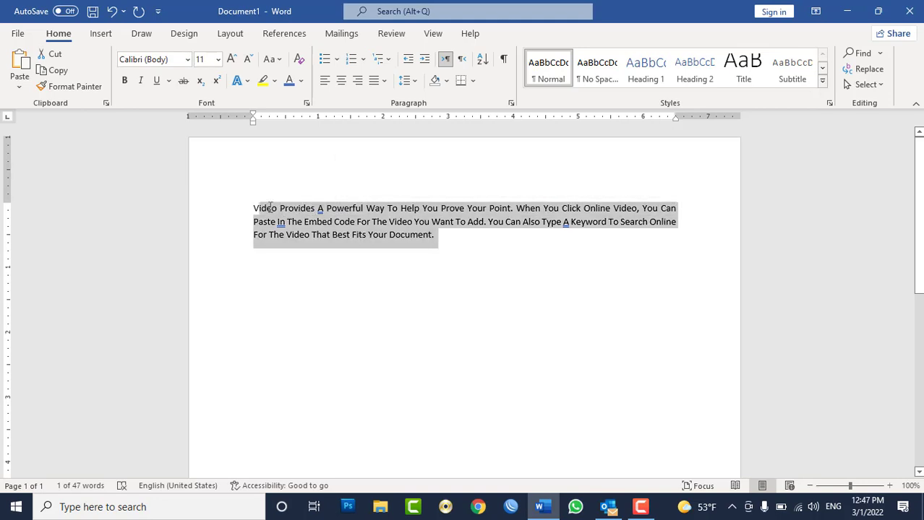
Apply tOGGLE cASE to the paragraph, then switch it back to Sentence case
left_click(280, 61)
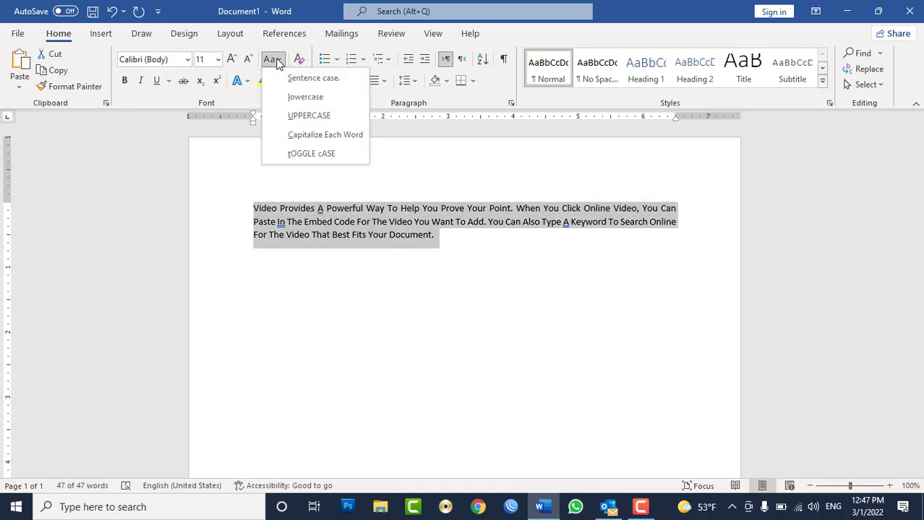
left_click(300, 160)
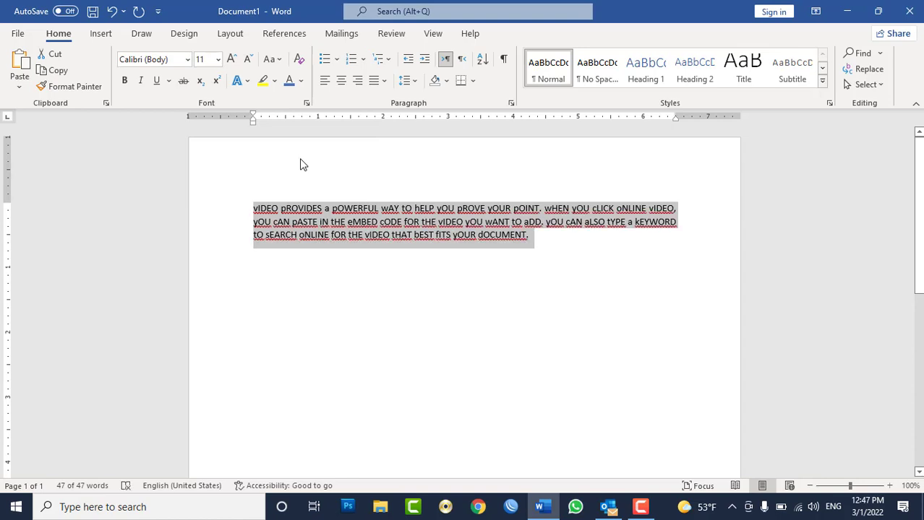
left_click(273, 61)
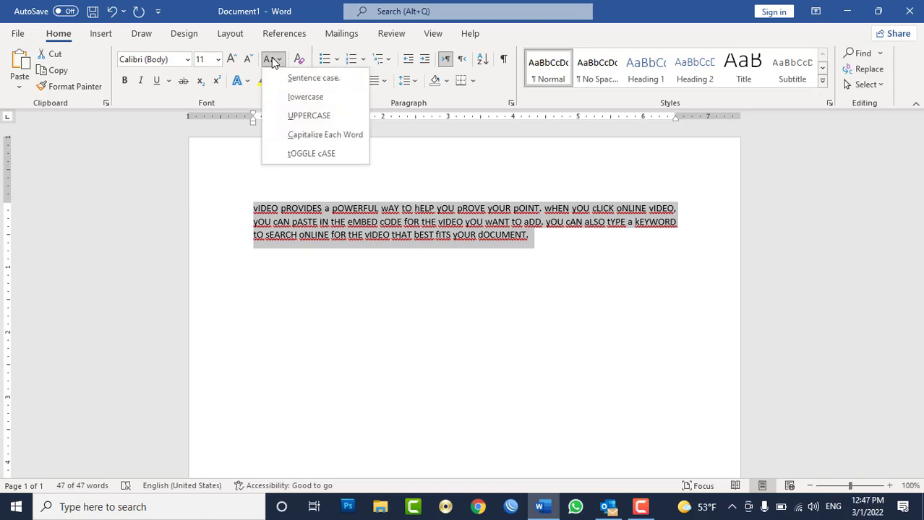
left_click(291, 78)
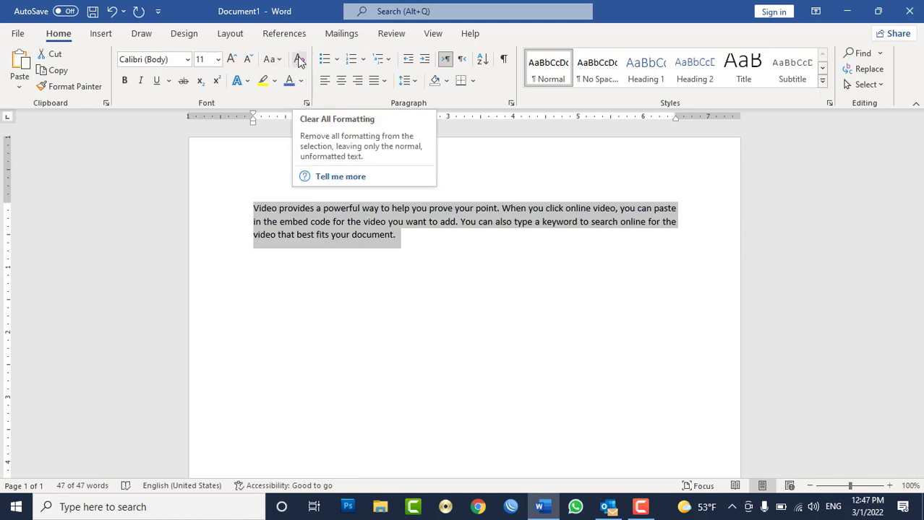
Insert an empty line above the paragraph, before 'Video'
left_click(398, 258)
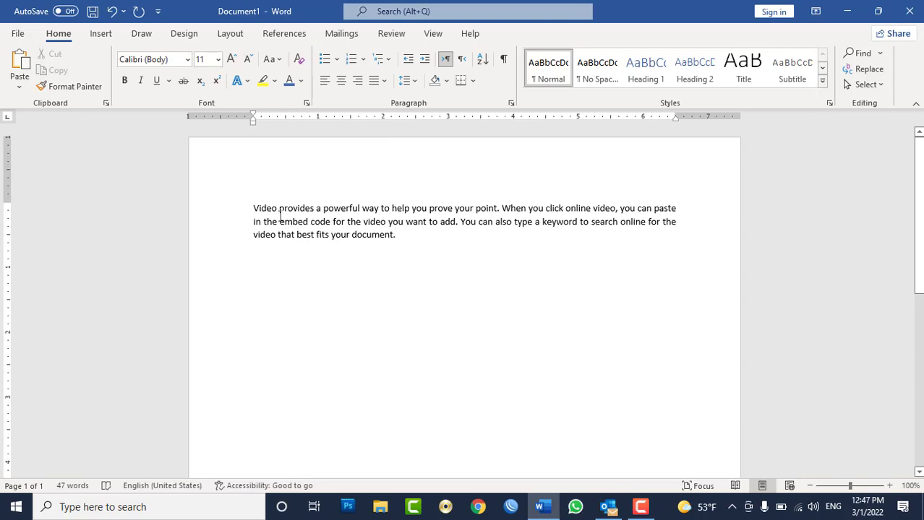
left_click(252, 208)
key("Return")
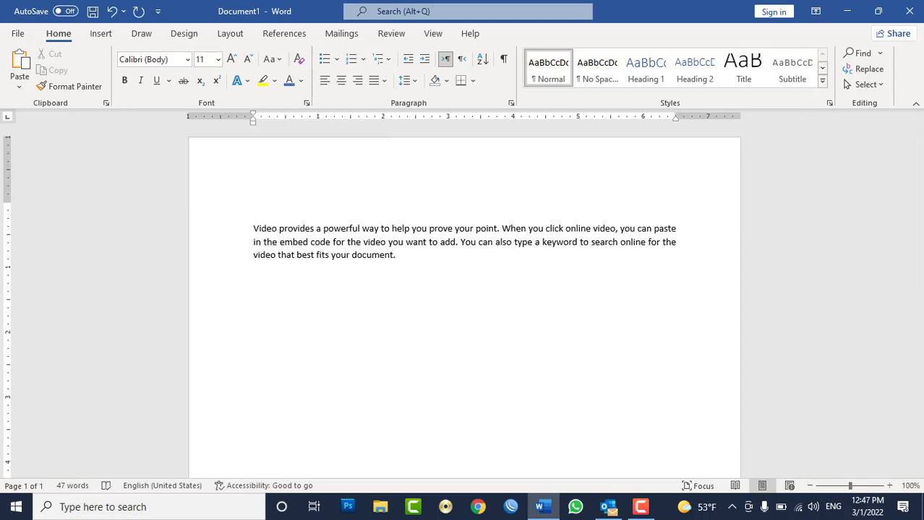
Type 'afghanistan' above the paragraph and make it larger, bold, underlined, with a light blue outline effect
type("afghanistan")
double_click(261, 209)
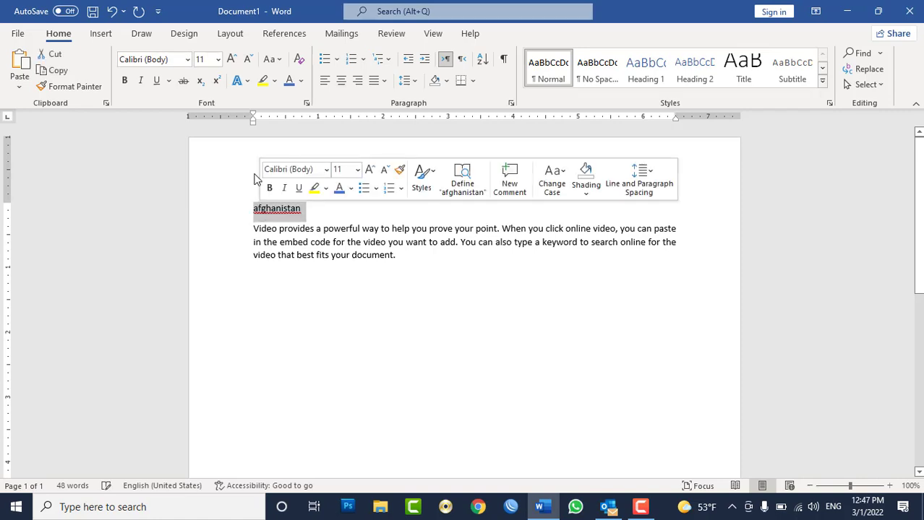
left_click(232, 59)
left_click(232, 60)
left_click(124, 81)
left_click(156, 81)
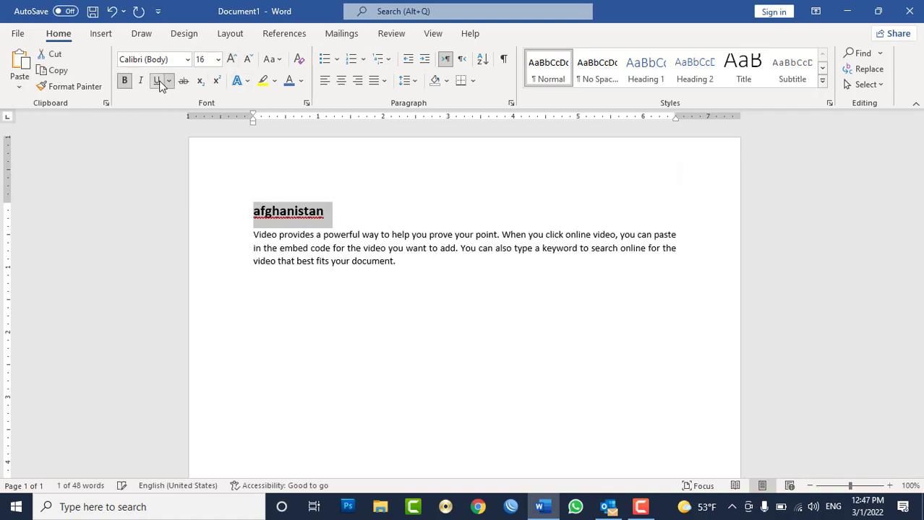
left_click(237, 81)
left_click(359, 108)
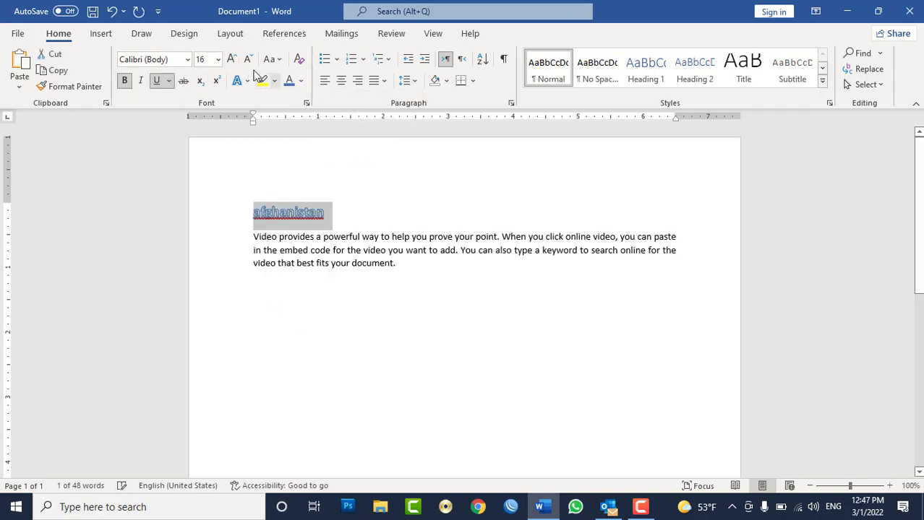
left_click(232, 59)
left_click(232, 60)
left_click(232, 60)
left_click(232, 59)
Correct the spelling to 'Afghanistan', remove bold, resize to 22 pt, then clear all formatting
left_click(271, 217)
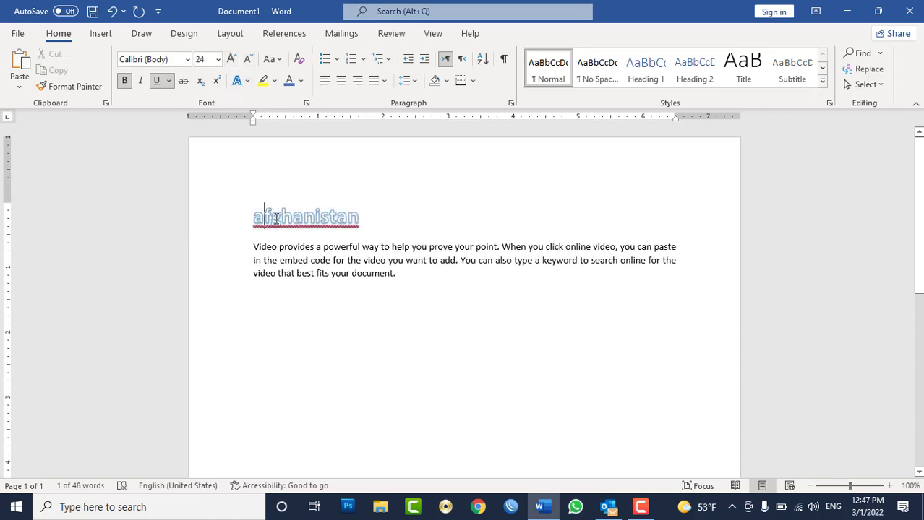
right_click(310, 231)
left_click(293, 242)
double_click(306, 219)
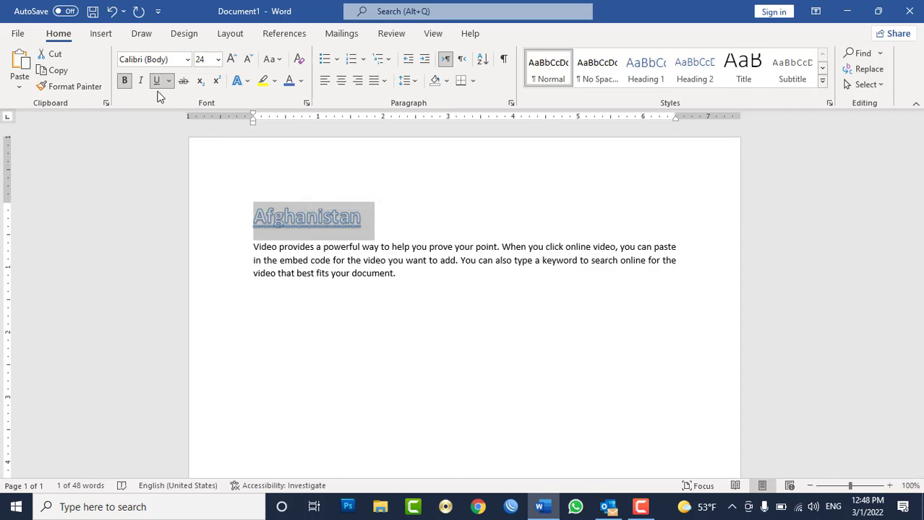
left_click(125, 81)
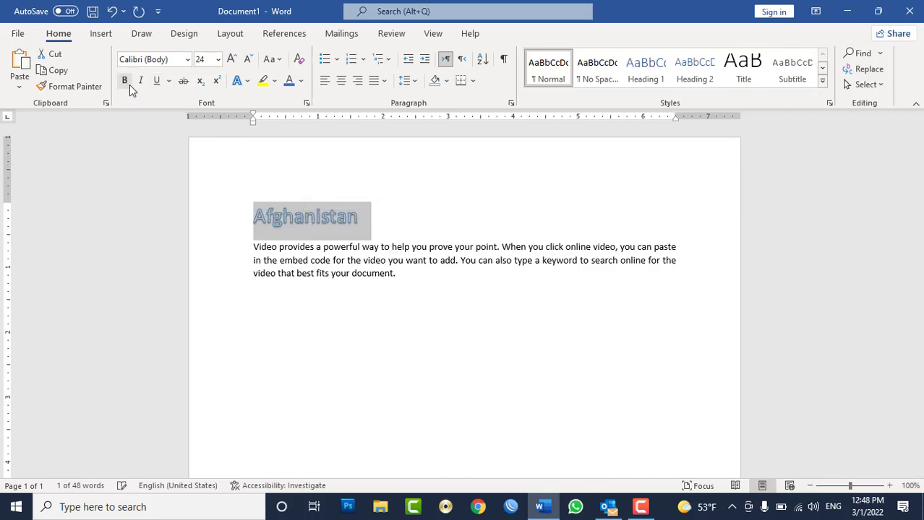
left_click(248, 59)
left_click(248, 60)
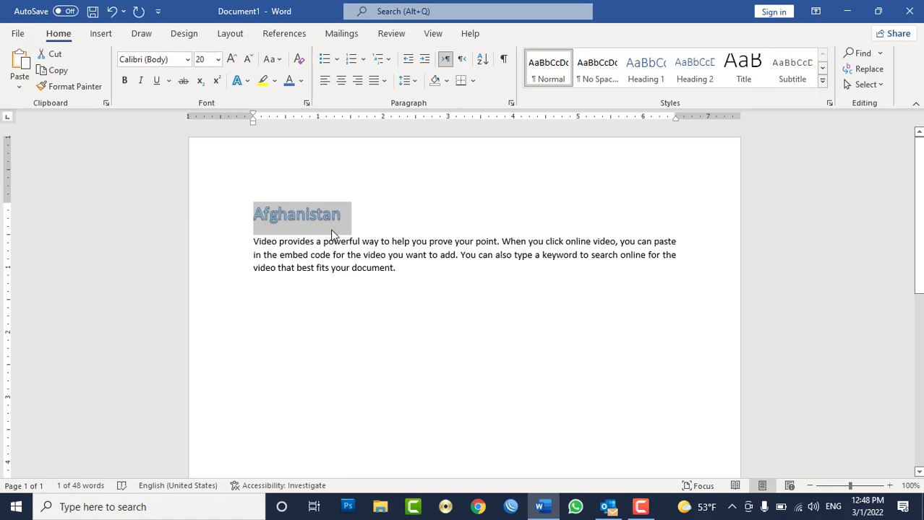
key("ctrl+shift+period")
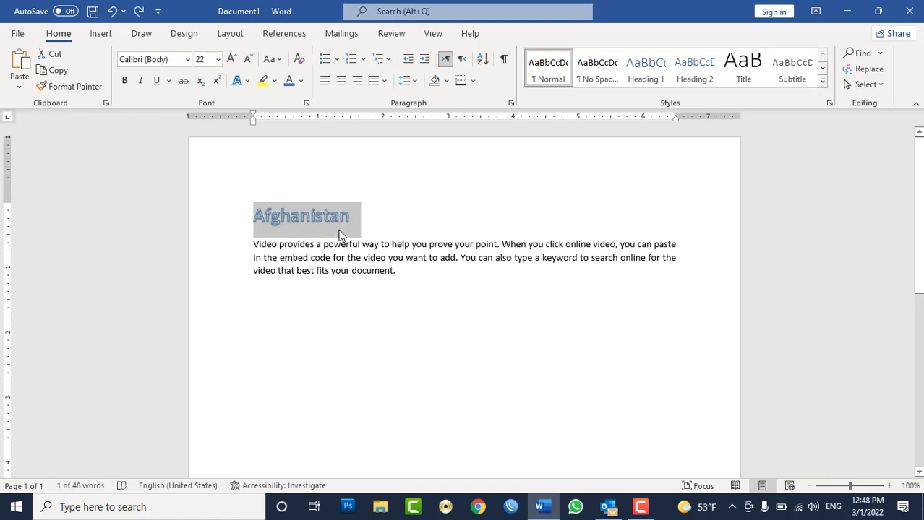
left_click(299, 60)
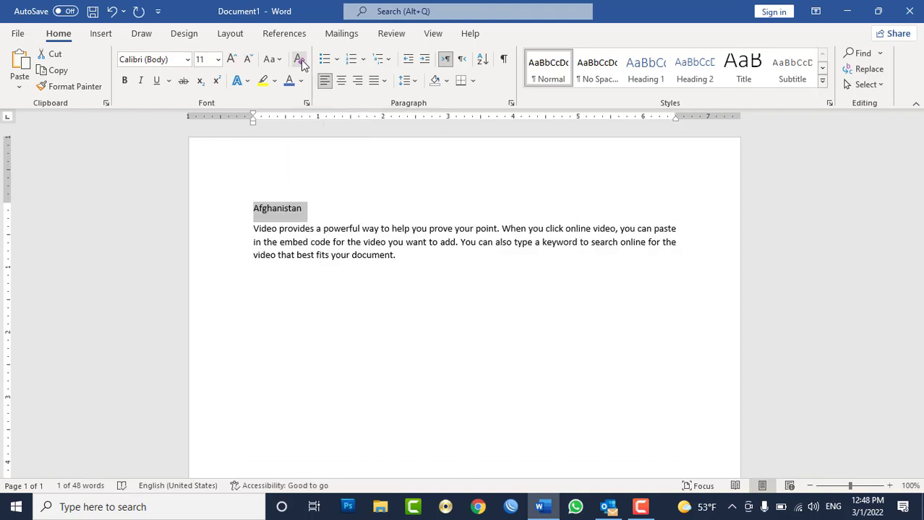